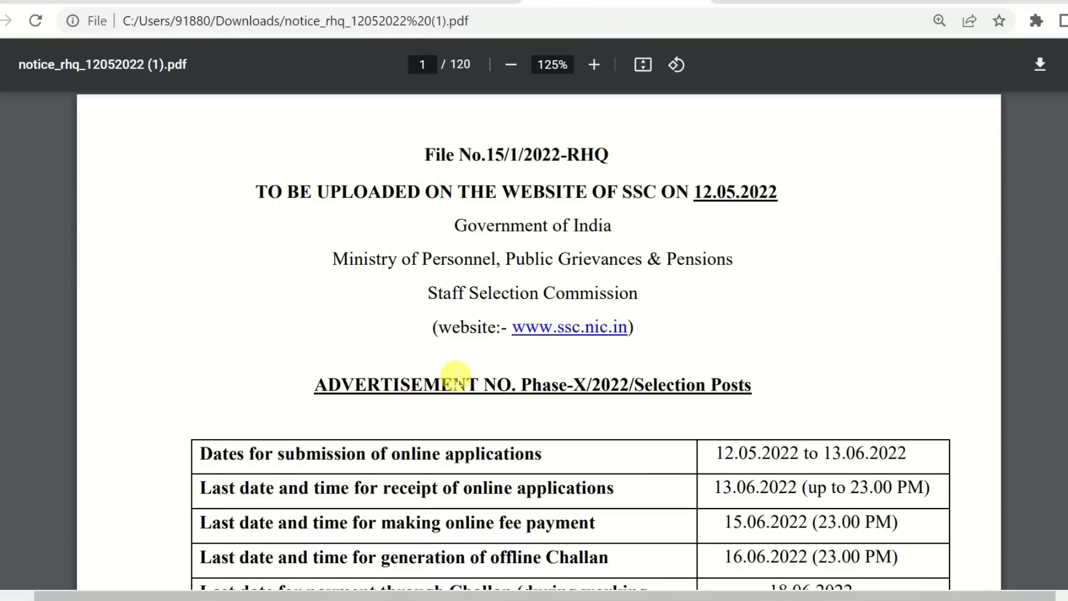
Step: Review the online application submission dates in the SSC Phase-X/2022 Selection Posts notice
scroll(610, 401, down, 3)
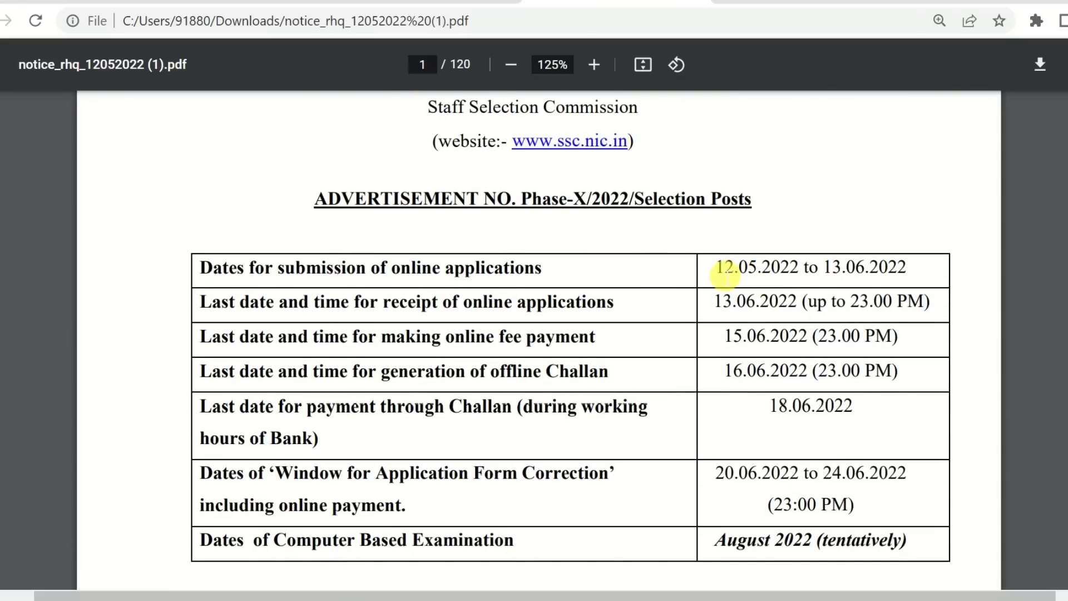
drag(717, 273, 901, 274)
click(818, 275)
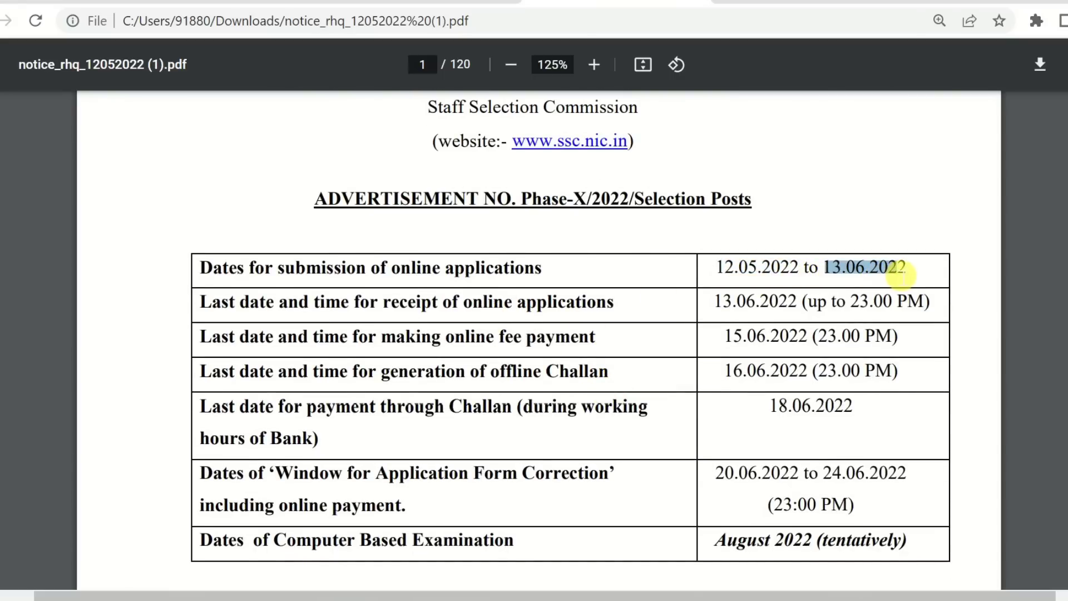
click(900, 274)
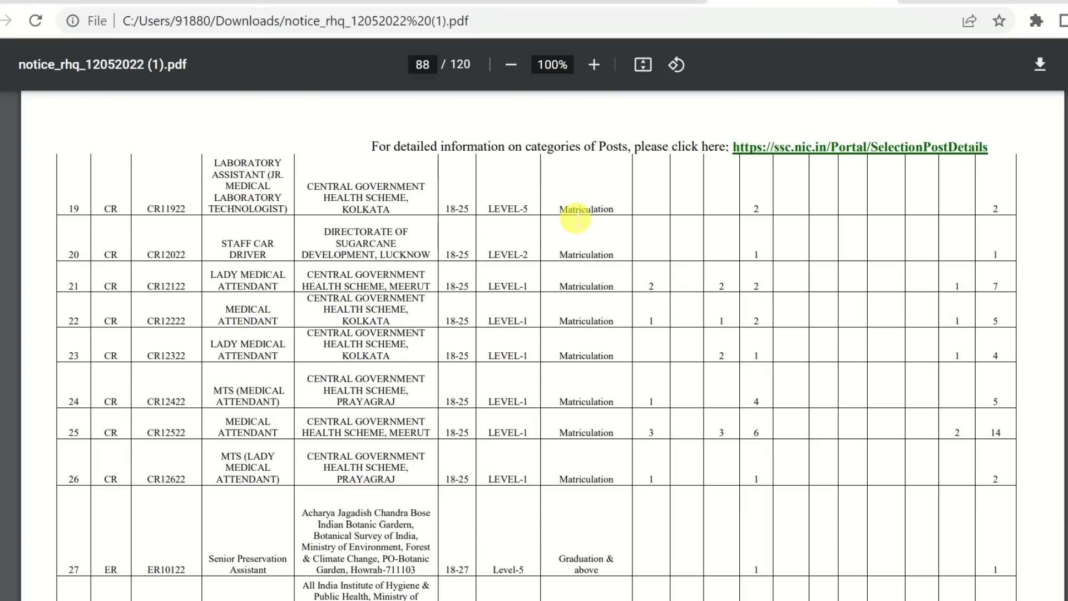
Step: Examine the post list in the notice from page 86 to page 92, checking posts, departments, age limits and required qualifications
drag(560, 217, 603, 221)
click(613, 220)
scroll(608, 222, up, 13)
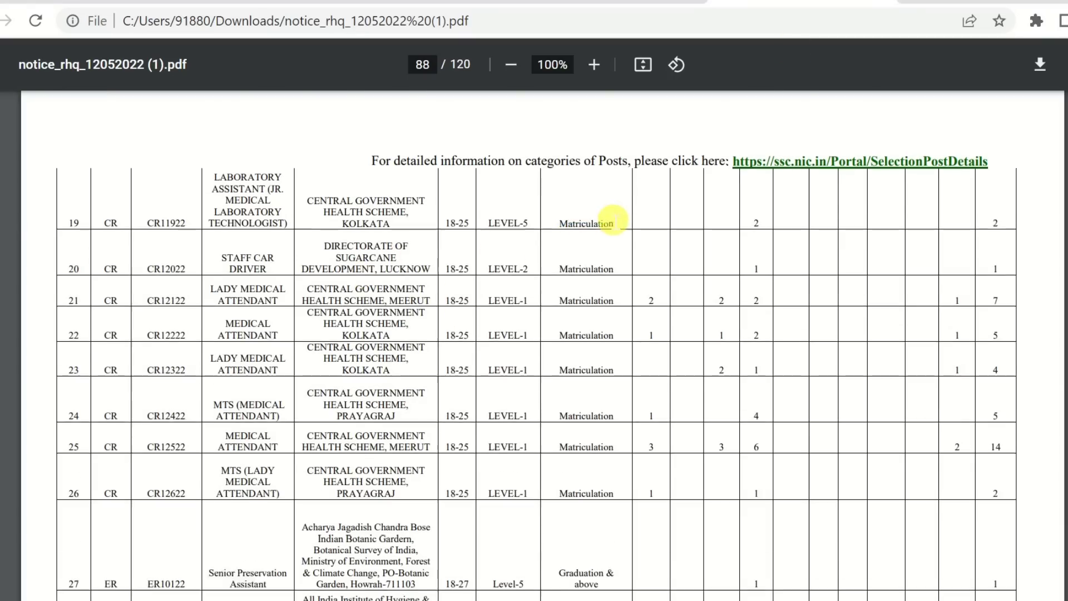
scroll(586, 265, up, 6)
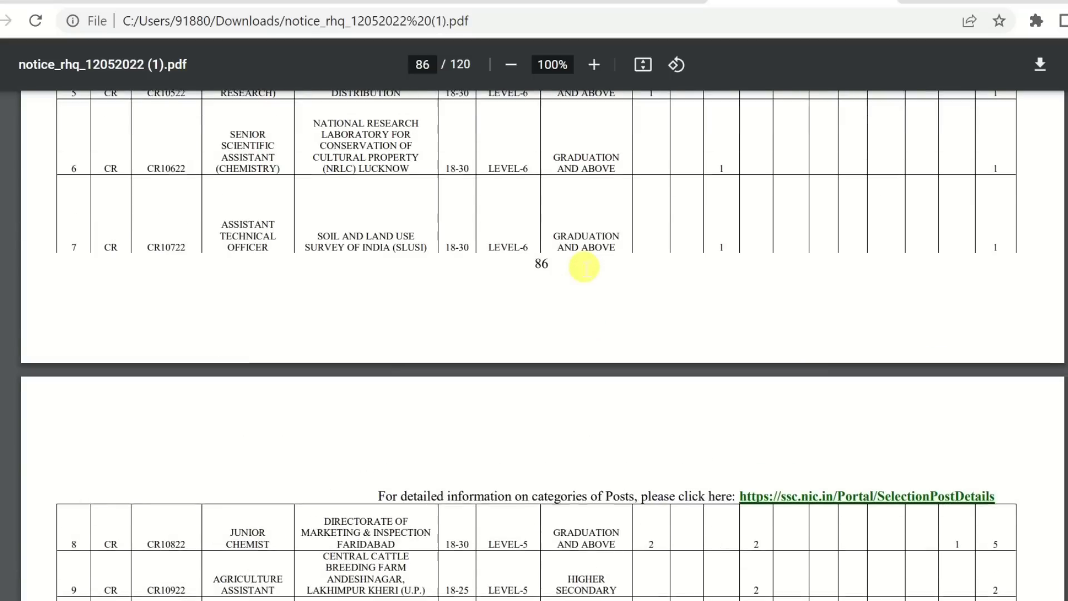
drag(554, 173, 594, 211)
click(594, 211)
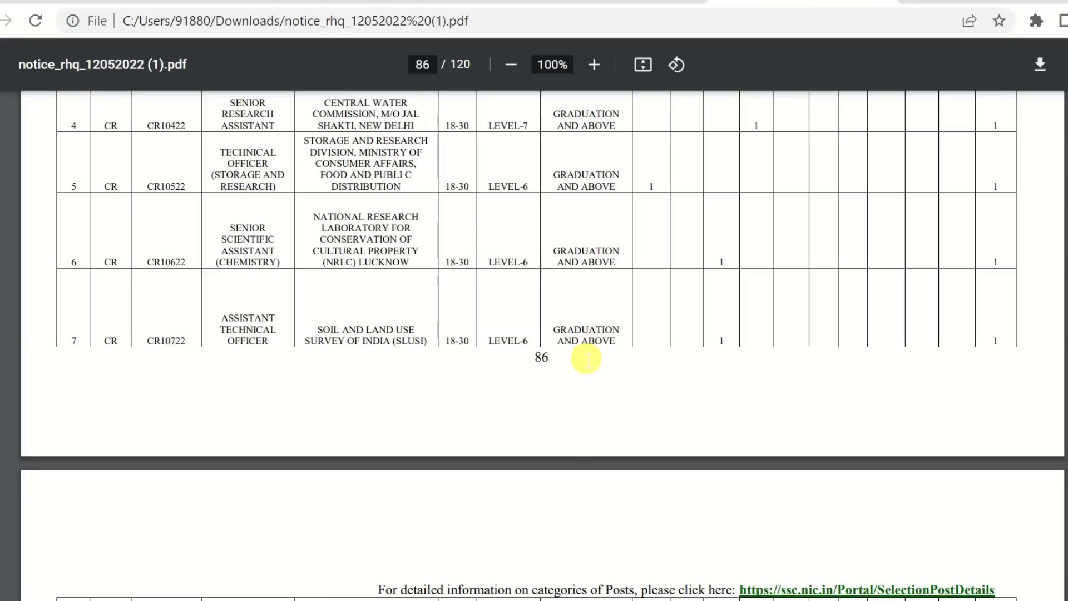
scroll(585, 357, down, 8)
drag(579, 308, 615, 321)
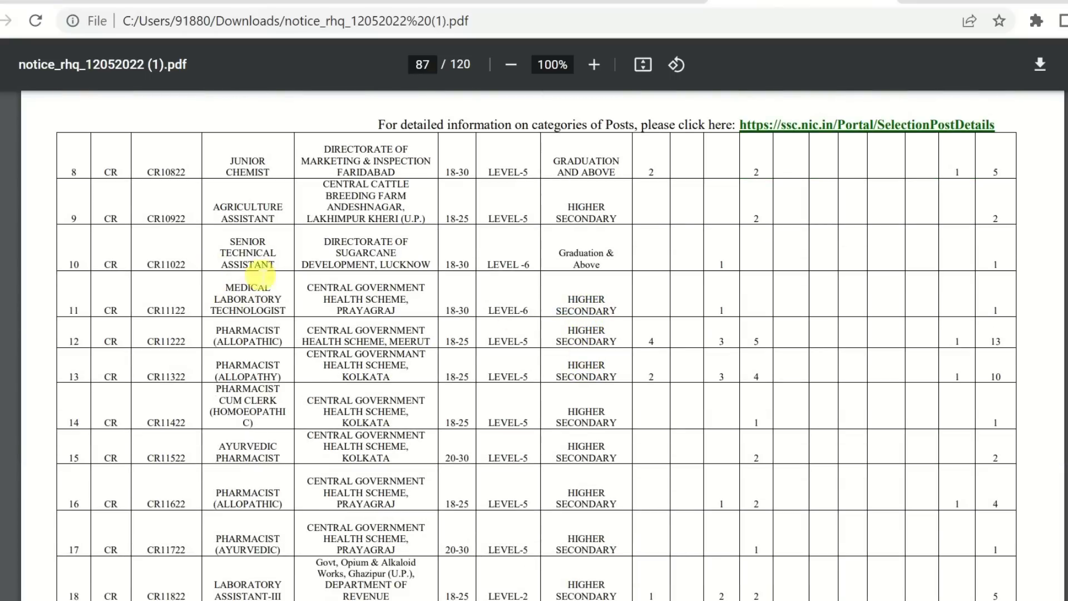
scroll(420, 419, down, 15)
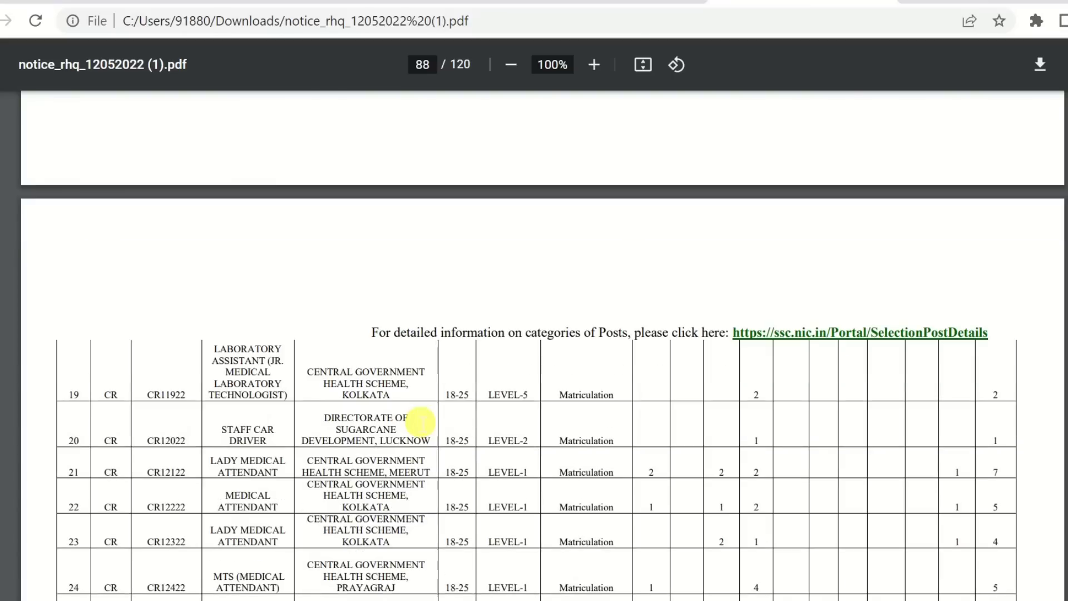
scroll(420, 421, down, 20)
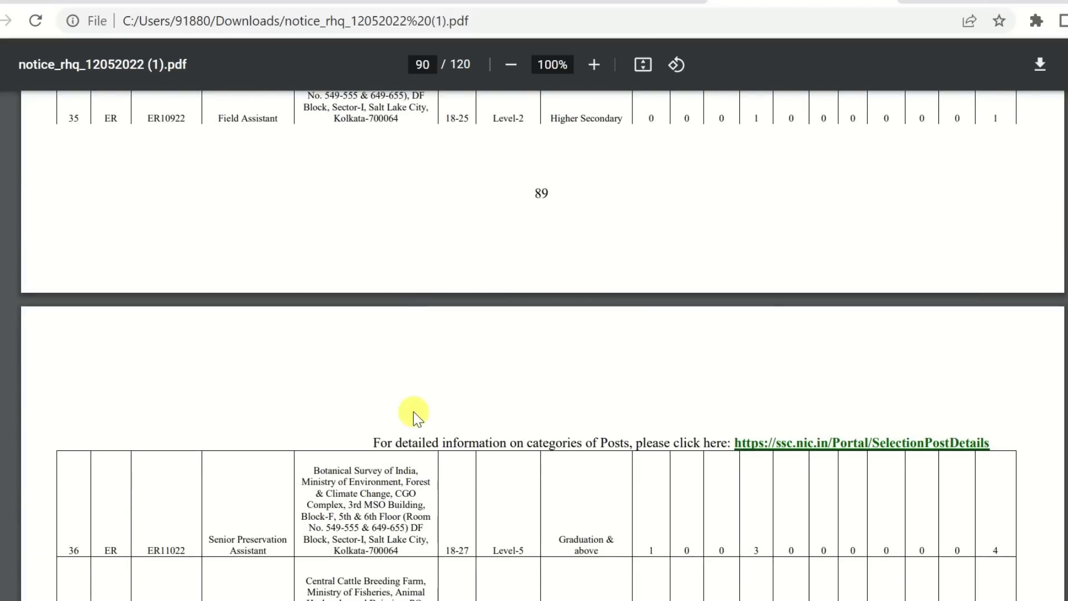
scroll(414, 410, down, 18)
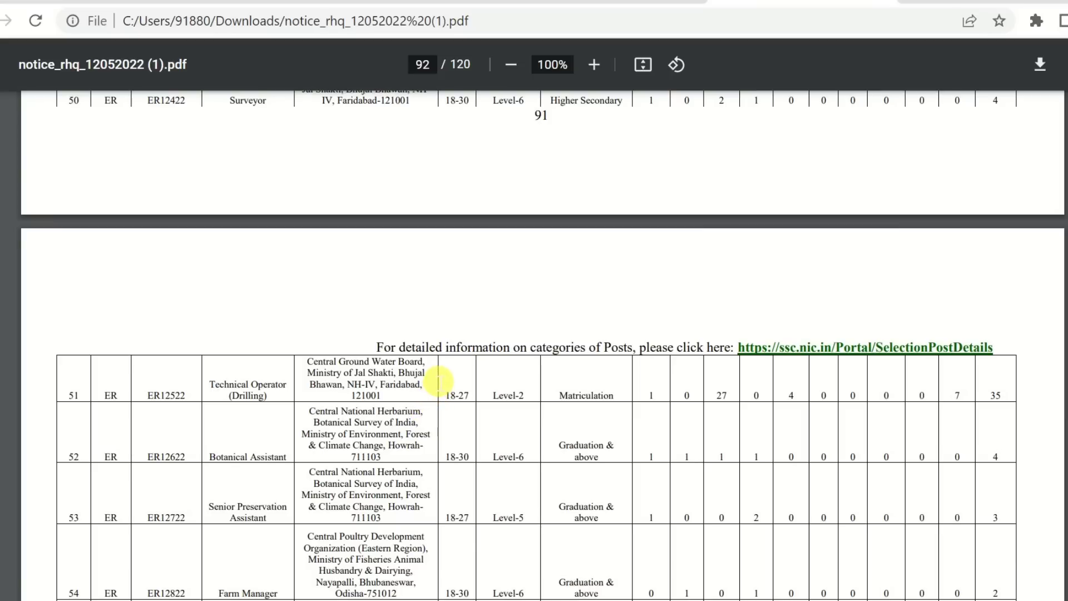
Step: Switch to the SSC website and look through the Latest News list on its home page
key(ctrl+shift+Tab)
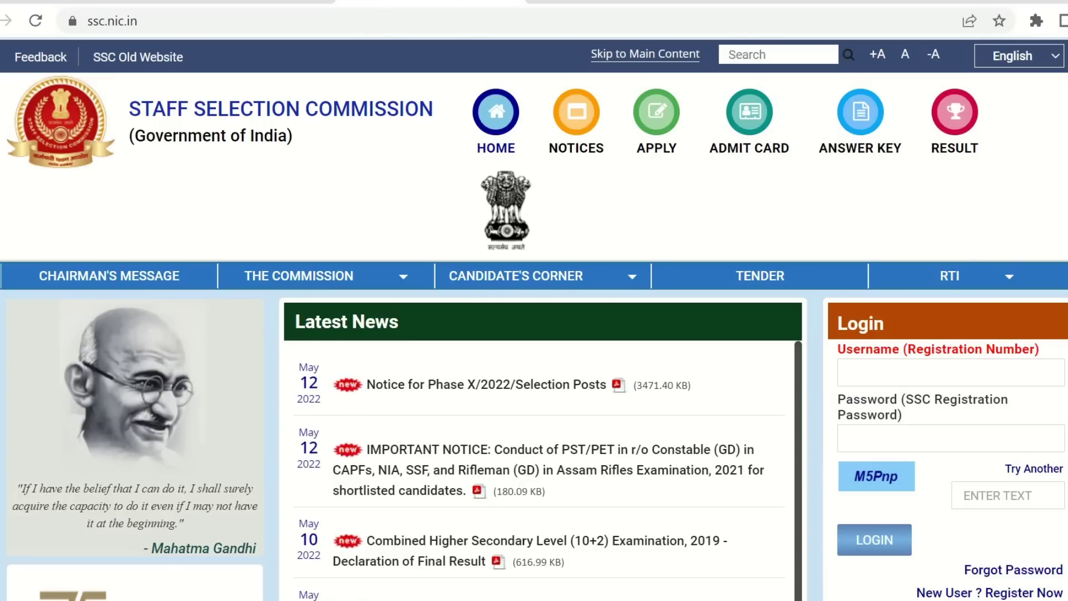
scroll(534, 317, down, 9)
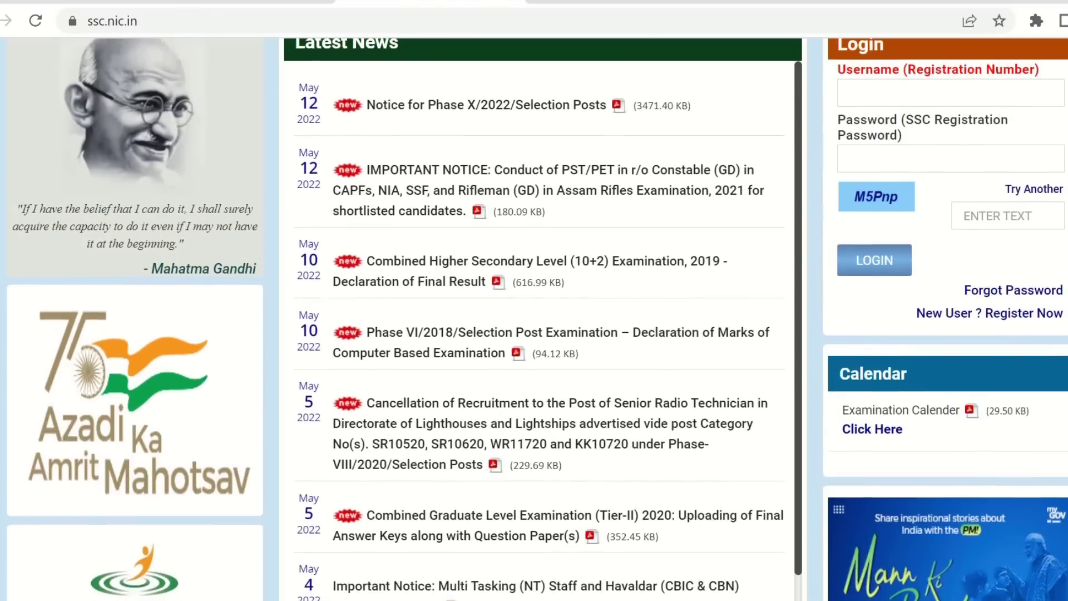
scroll(1029, 240, up, 9)
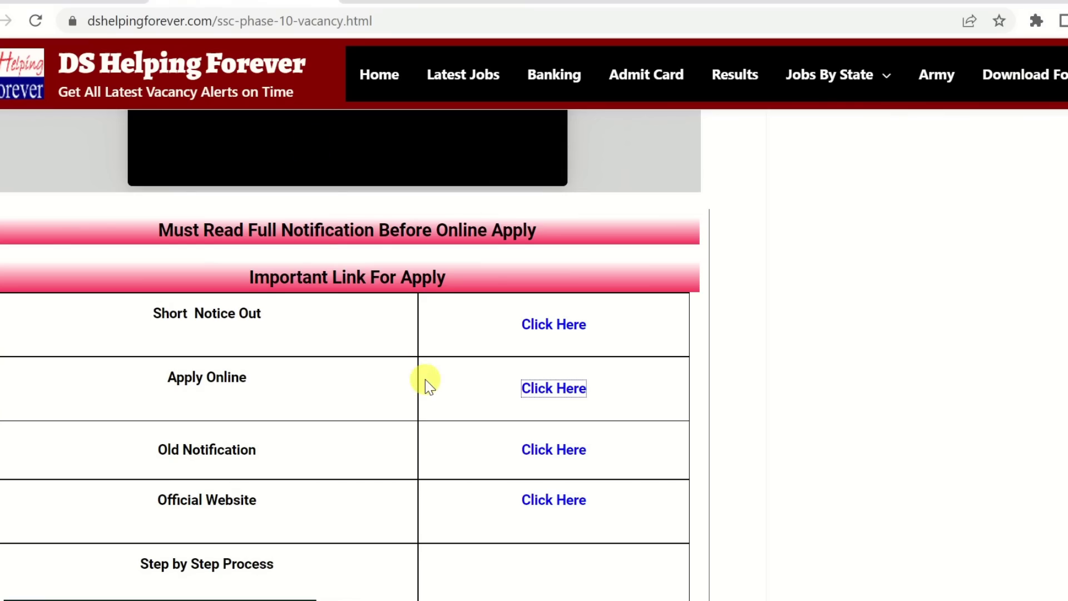
Step: Review the SSC Phase 10 vacancy article on DS Helping Forever, including its eligibility details
scroll(425, 379, up, 20)
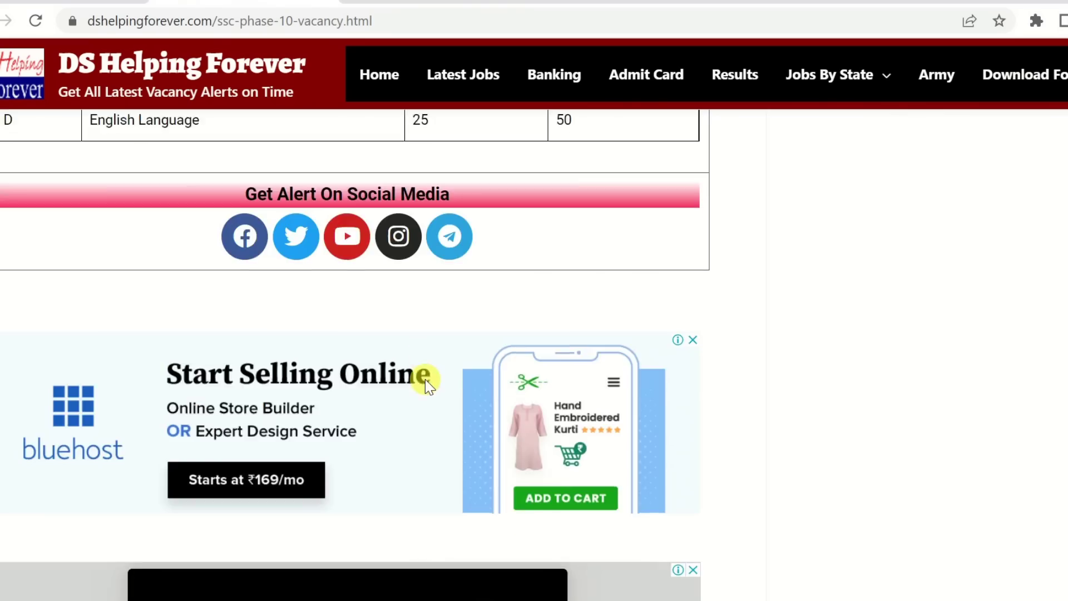
scroll(425, 379, up, 10)
scroll(258, 276, down, 15)
scroll(423, 445, down, 20)
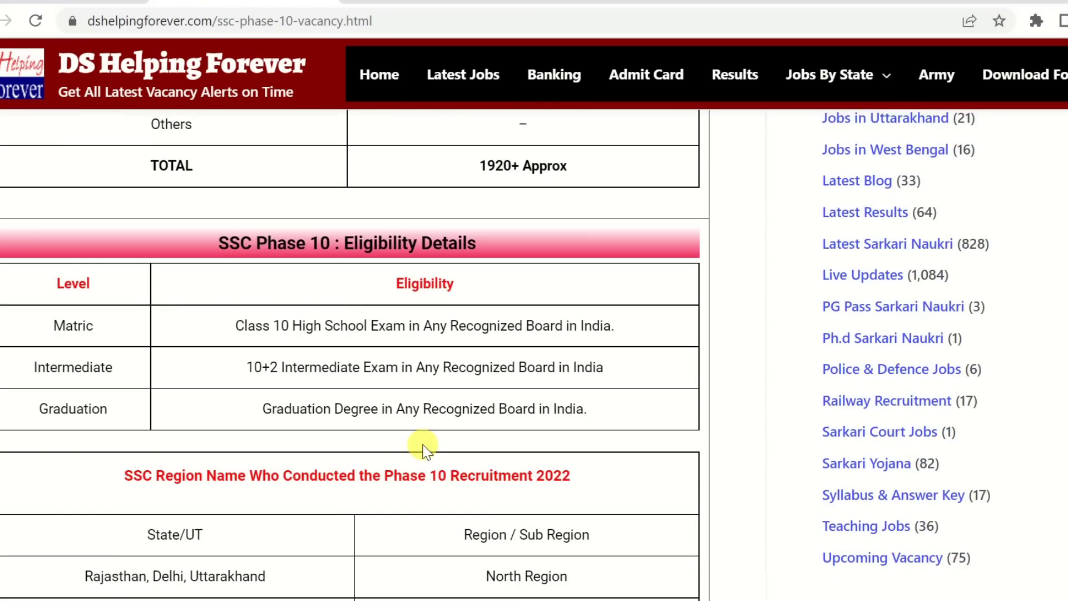
scroll(425, 452, down, 20)
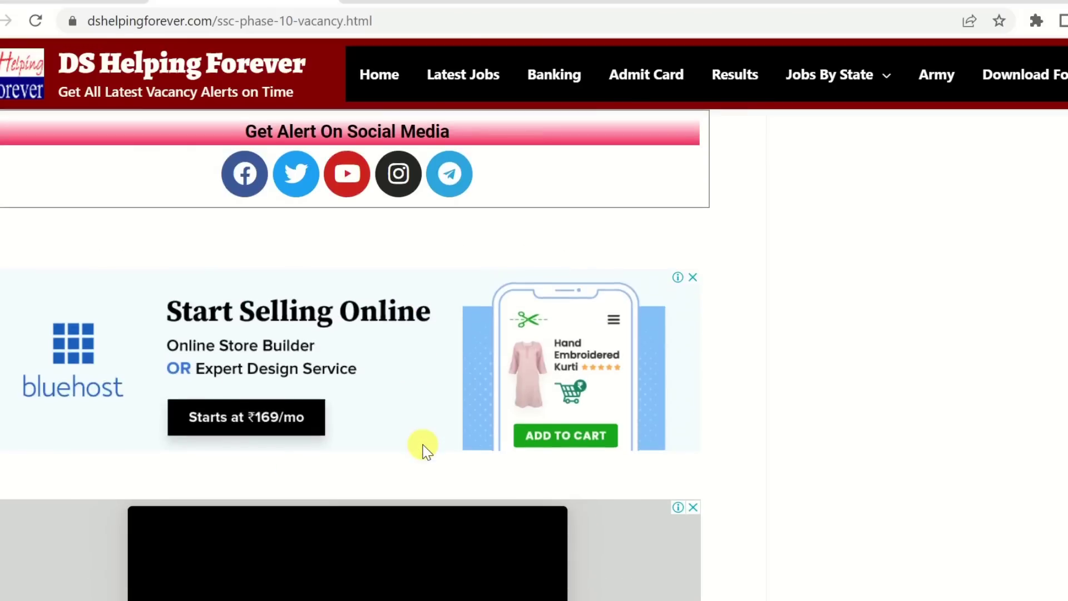
scroll(455, 270, up, 2)
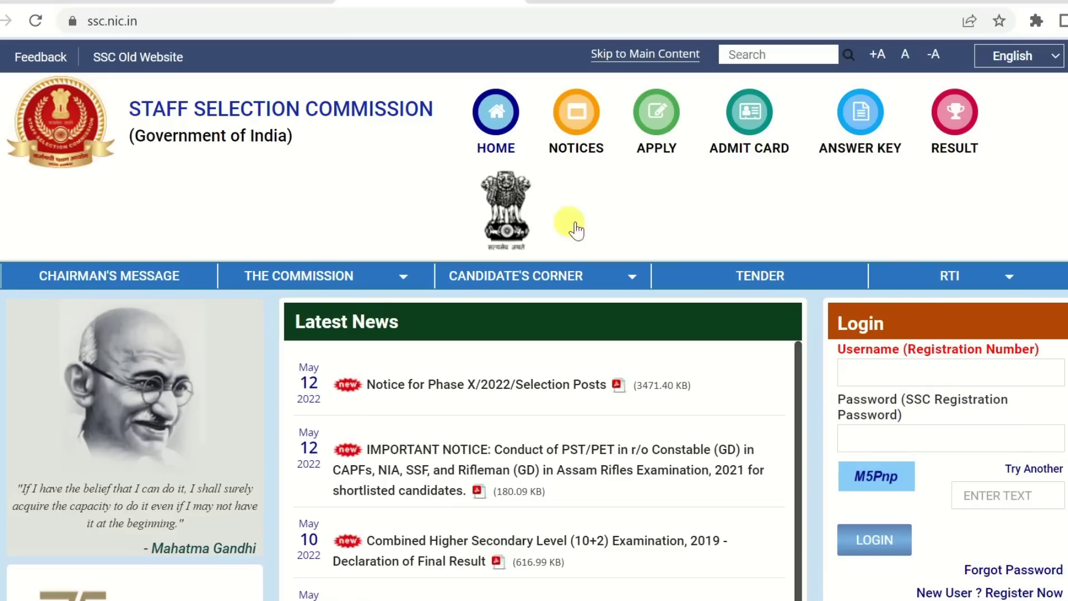
Step: Return to the SSC home page and open the new-user registration form
scroll(567, 222, down, 5)
scroll(533, 301, down, 5)
scroll(534, 301, up, 10)
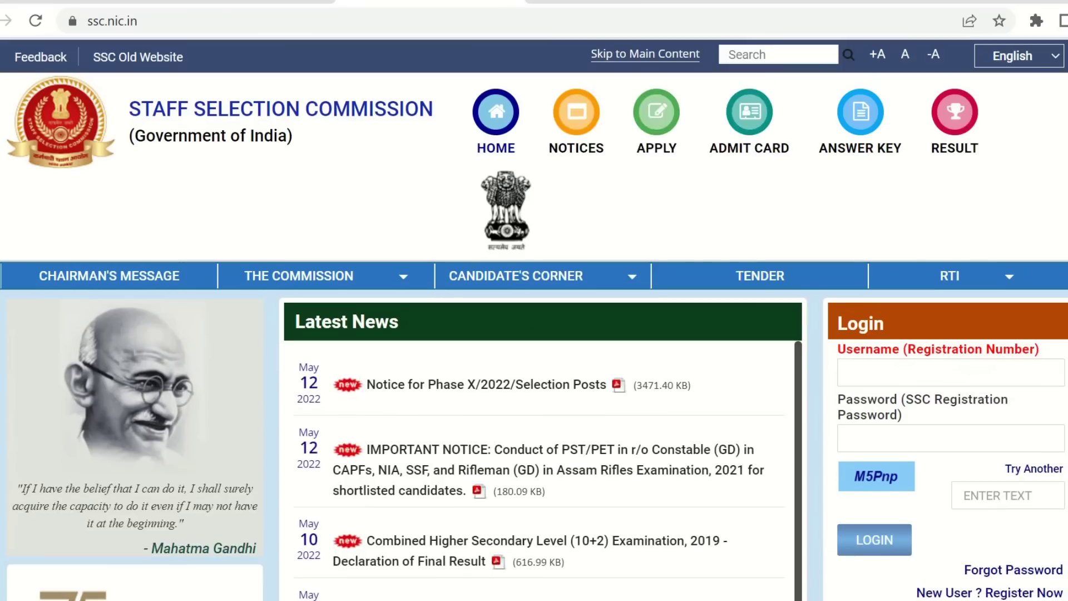
scroll(534, 301, down, 4)
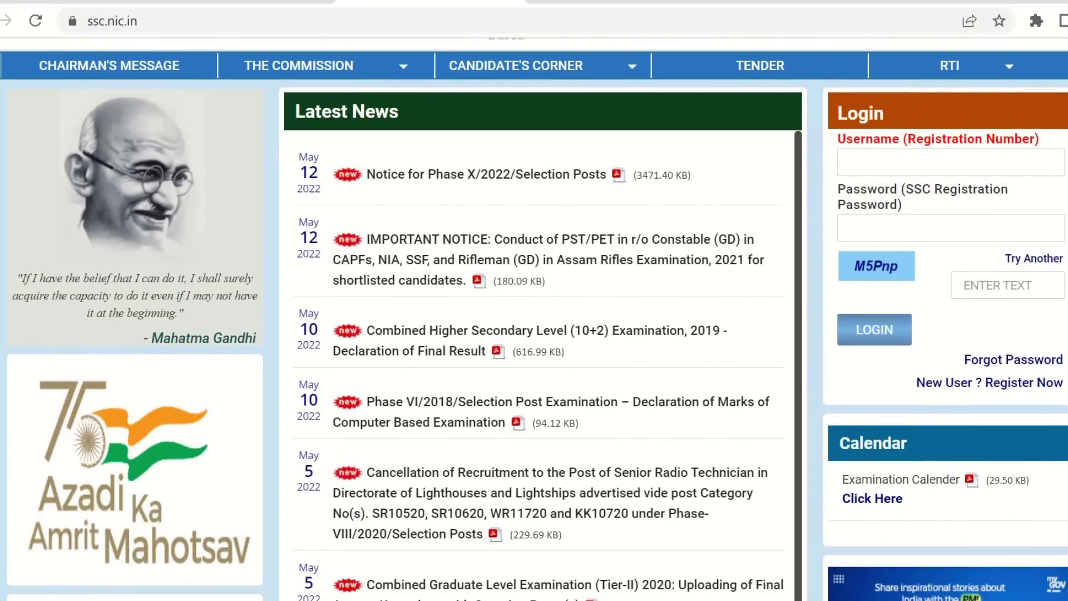
click(1001, 384)
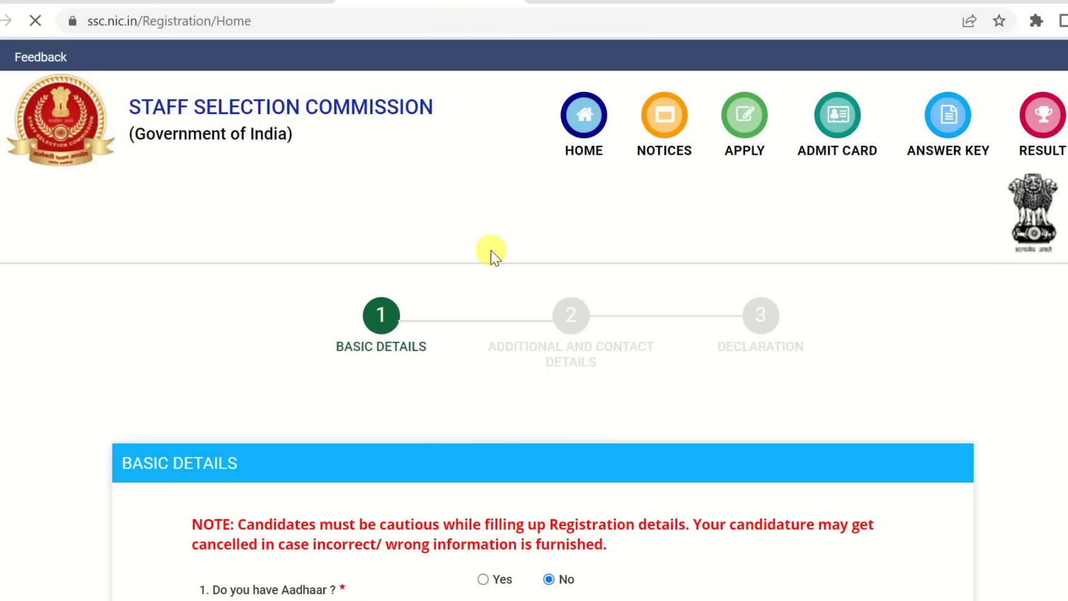
Step: Answer Yes to the question about having Aadhaar in the Basic Details form
scroll(490, 251, down, 6)
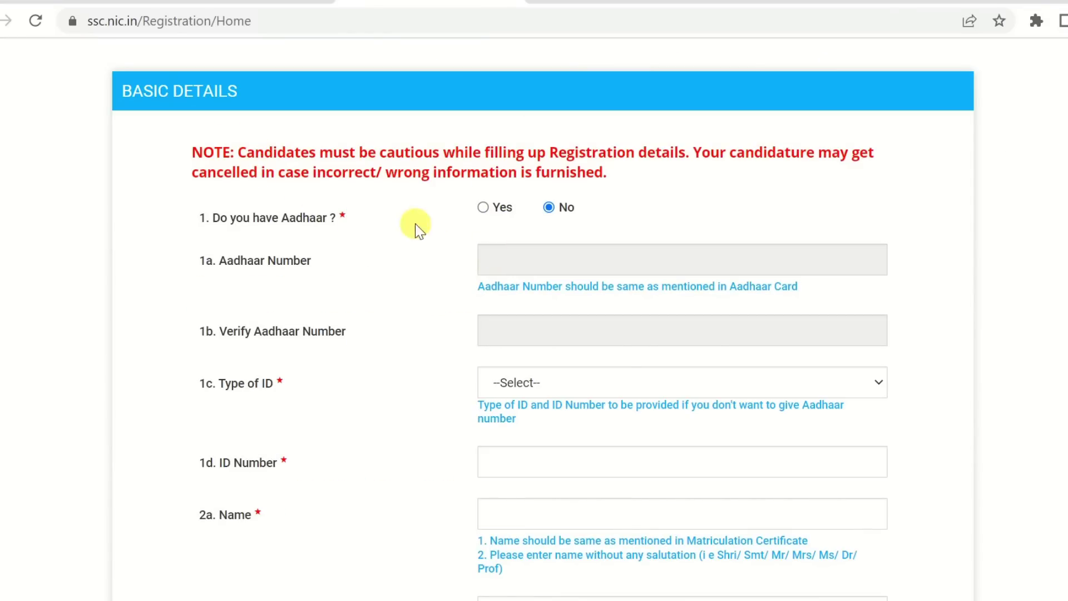
click(483, 208)
scroll(541, 335, down, 3)
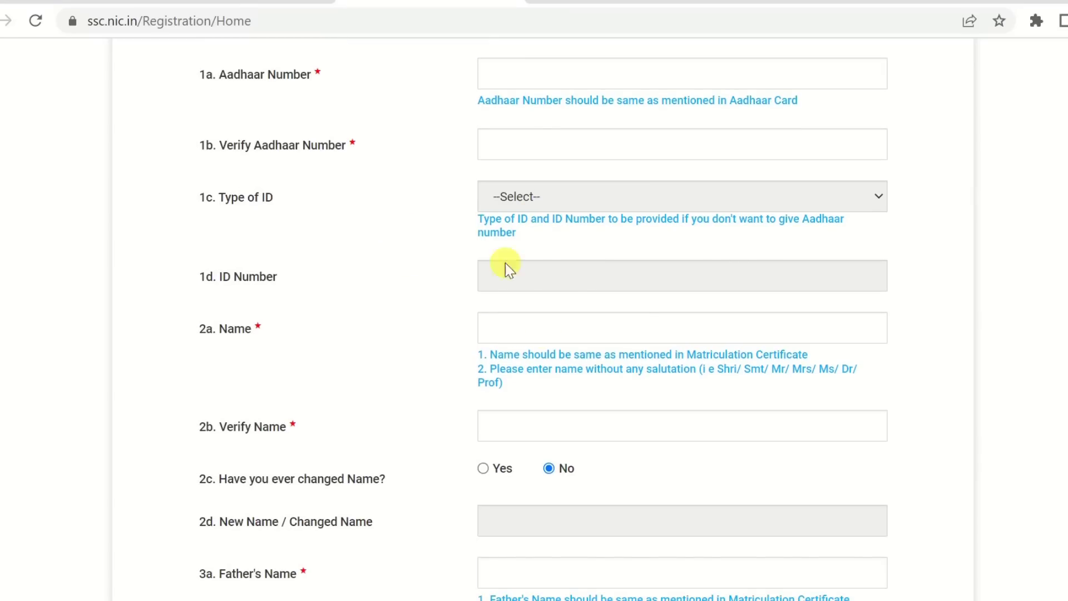
Step: Try the Yes answer for whether the name was ever changed, and return the answer to No
scroll(495, 360, down, 2)
scroll(531, 334, down, 3)
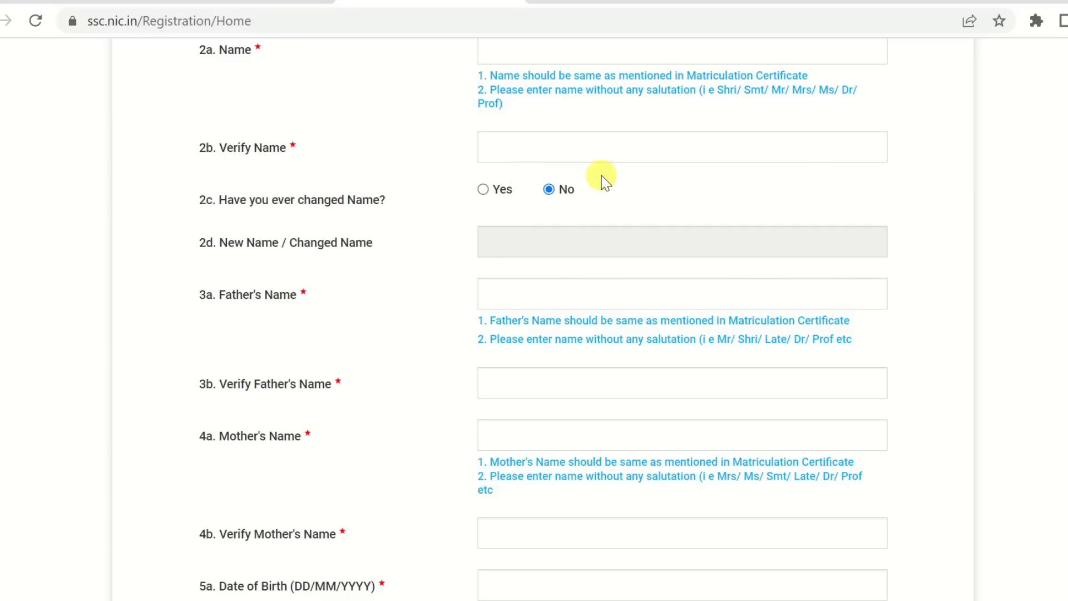
click(483, 189)
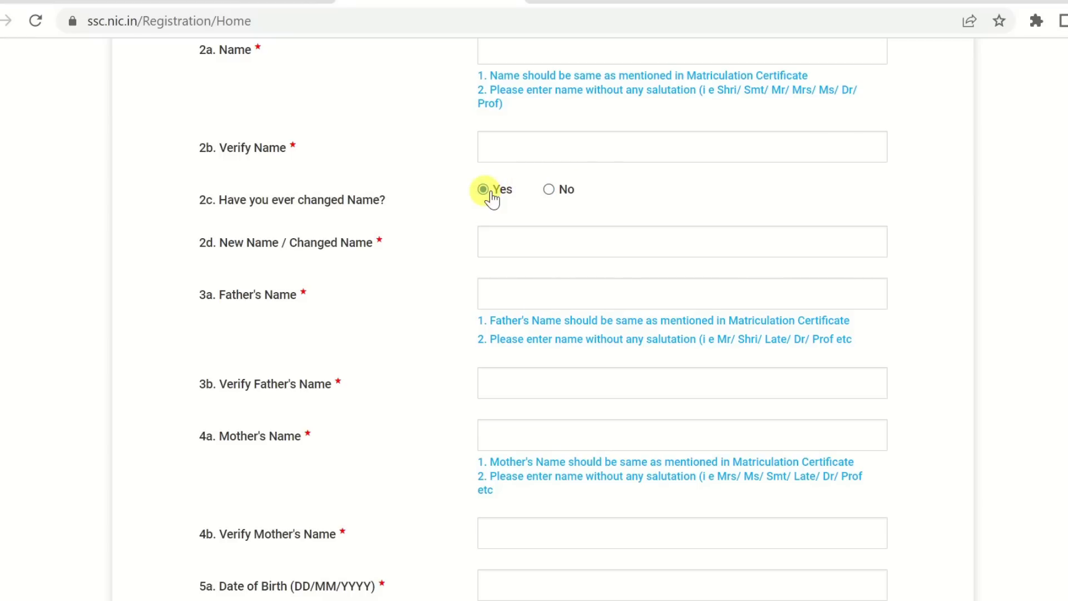
click(552, 190)
Step: Set both the matriculation Education Board and Verify Education Board to Bihar School Examination Board
scroll(543, 259, down, 3)
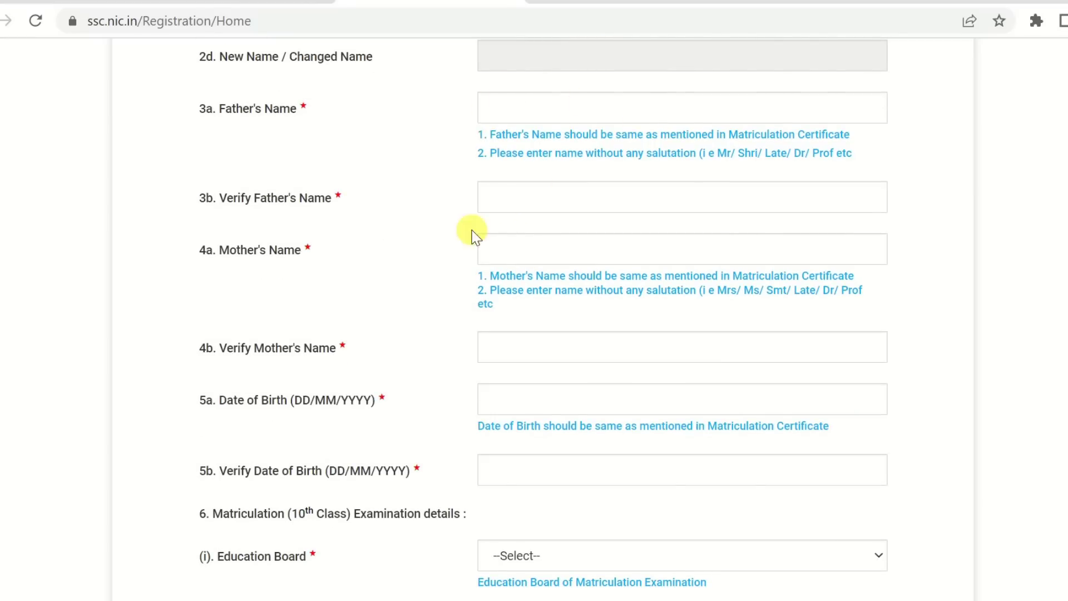
scroll(596, 305, down, 1)
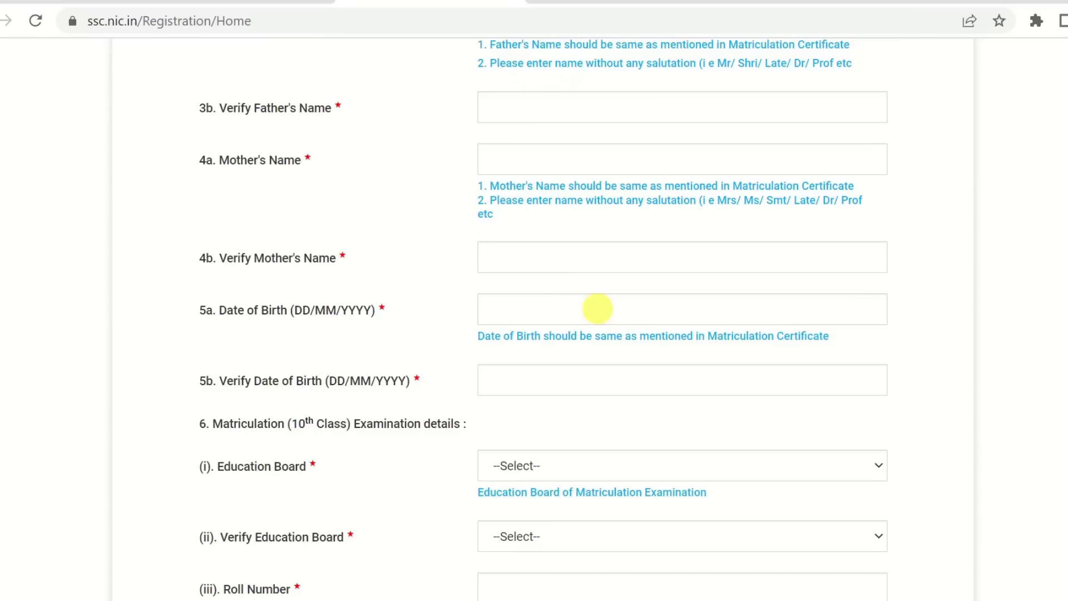
scroll(560, 291, down, 1)
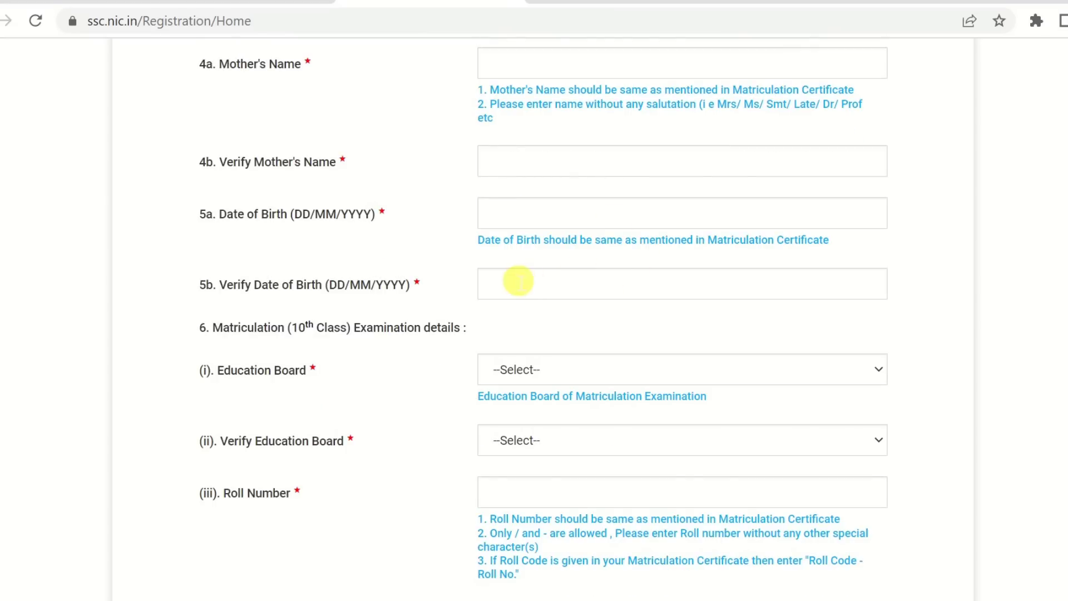
scroll(615, 357, down, 2)
click(523, 184)
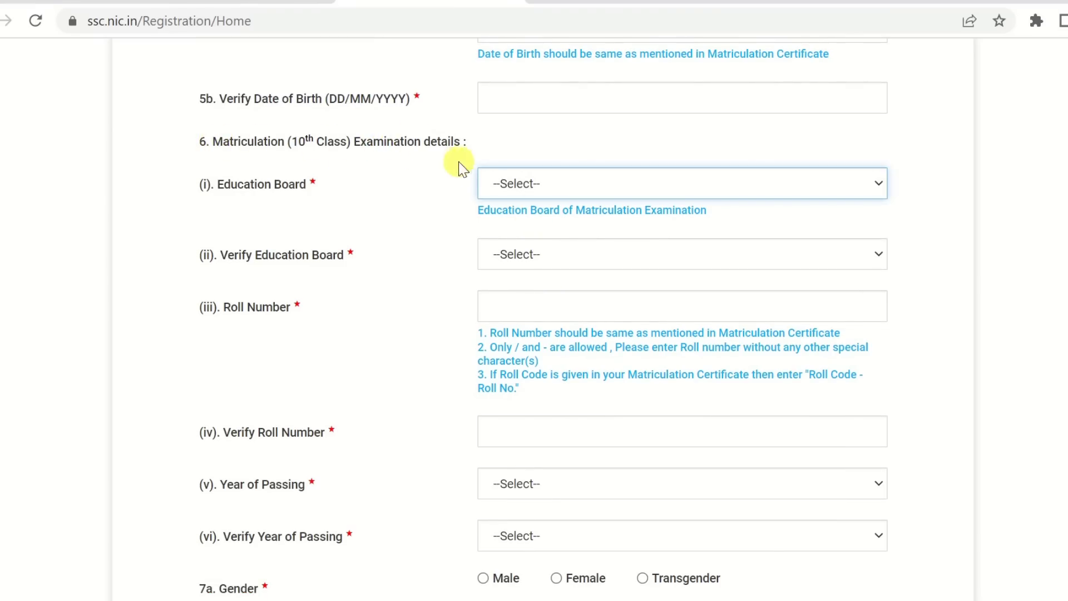
click(515, 182)
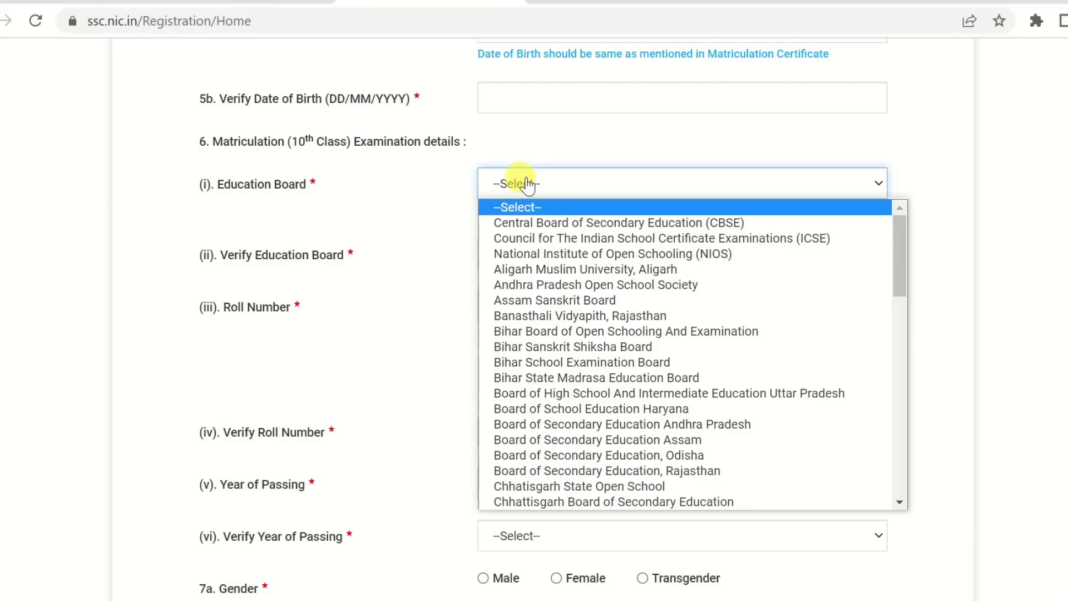
click(544, 363)
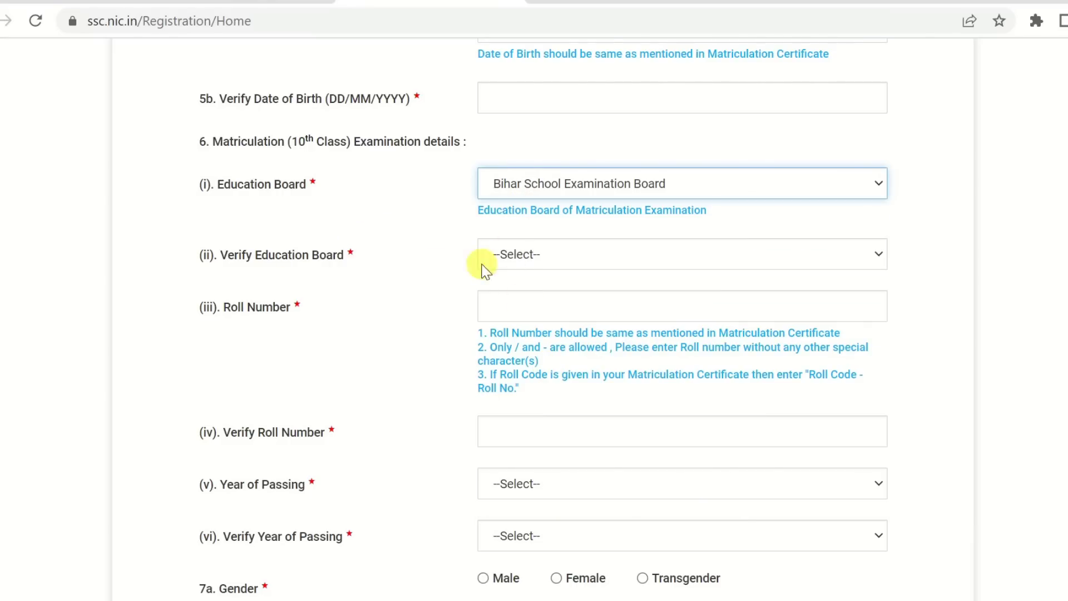
click(531, 257)
click(534, 433)
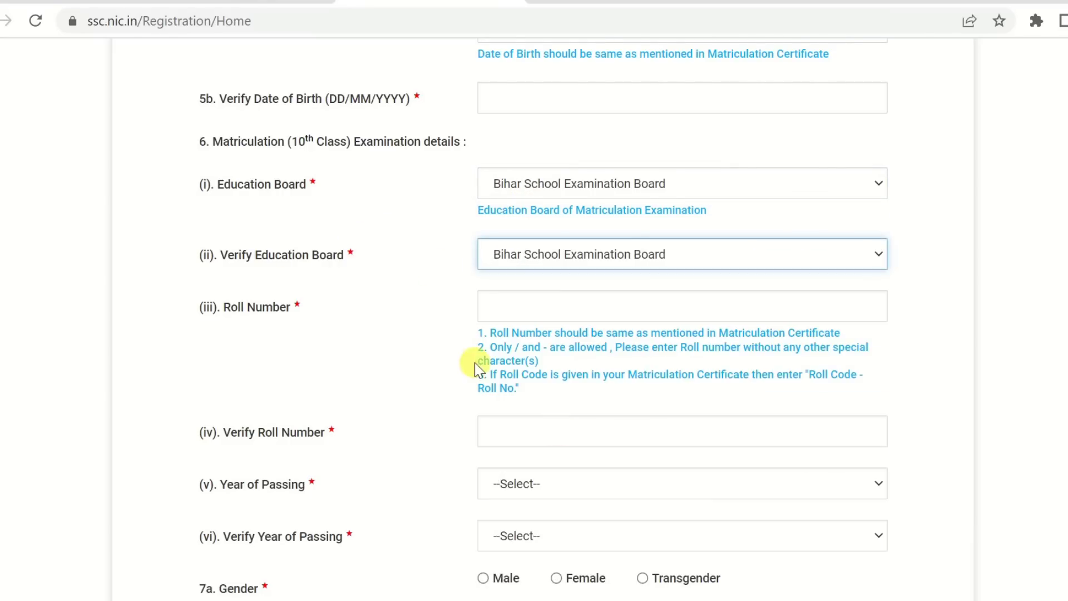
scroll(418, 252, down, 2)
click(534, 212)
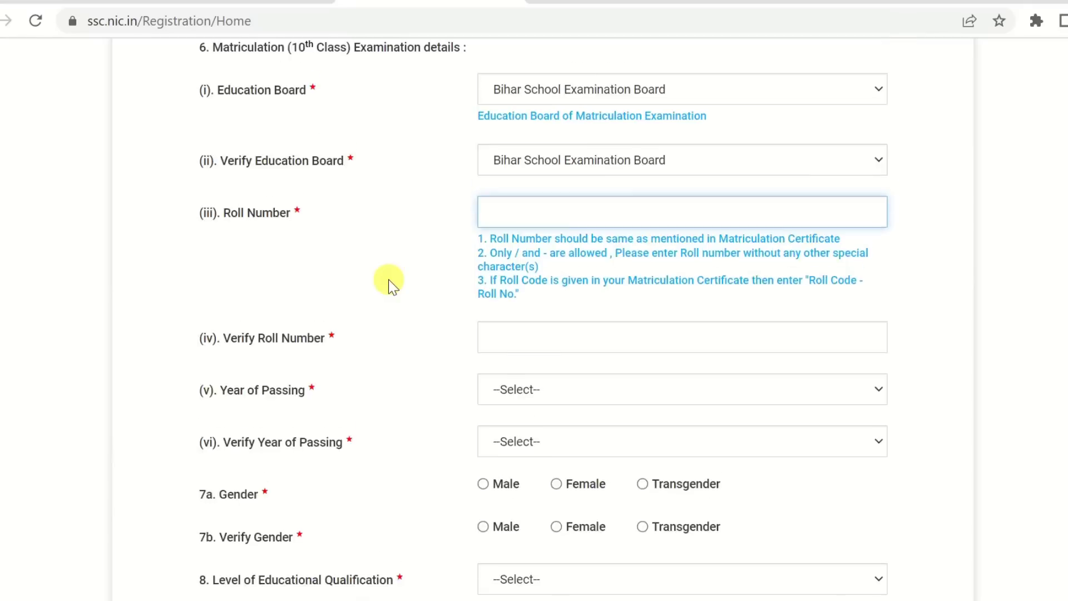
scroll(388, 279, down, 4)
click(529, 160)
click(529, 213)
click(420, 246)
Step: Set the level of educational qualification to Higher Secondary (10+2)
scroll(376, 259, down, 4)
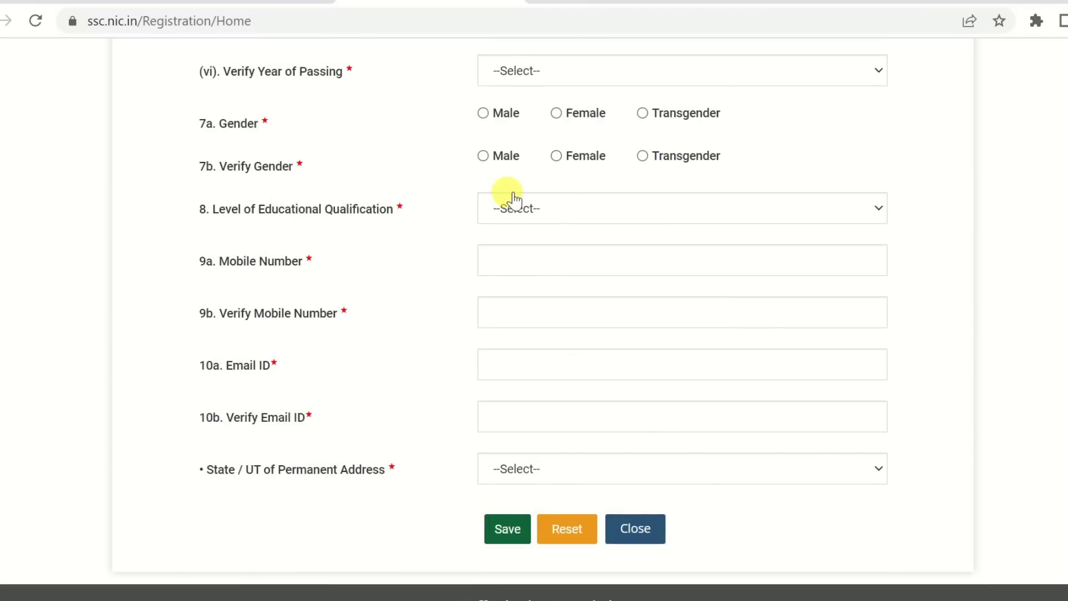
click(529, 217)
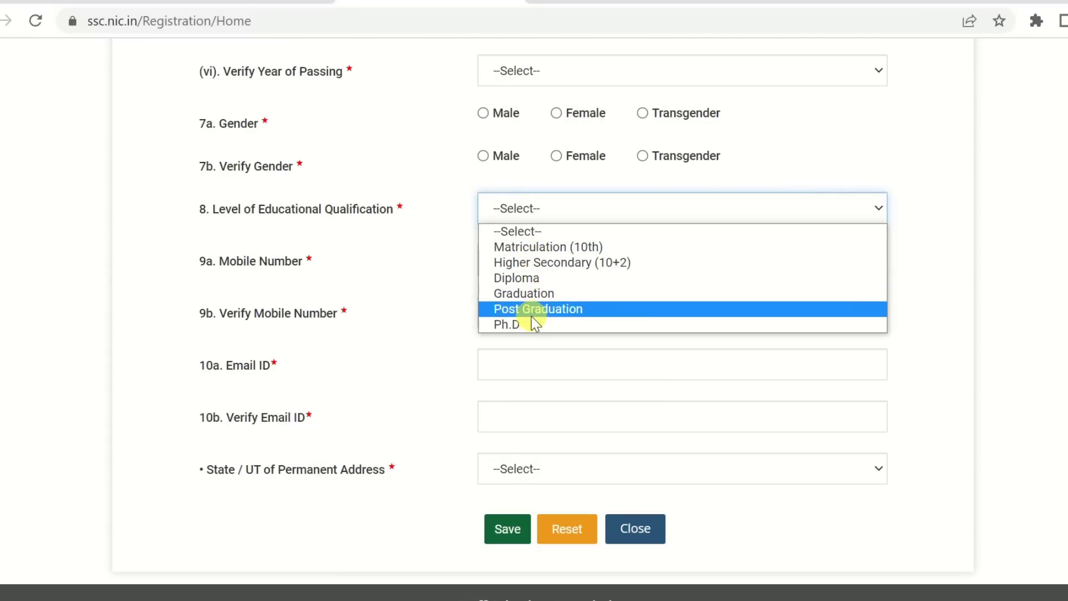
click(528, 262)
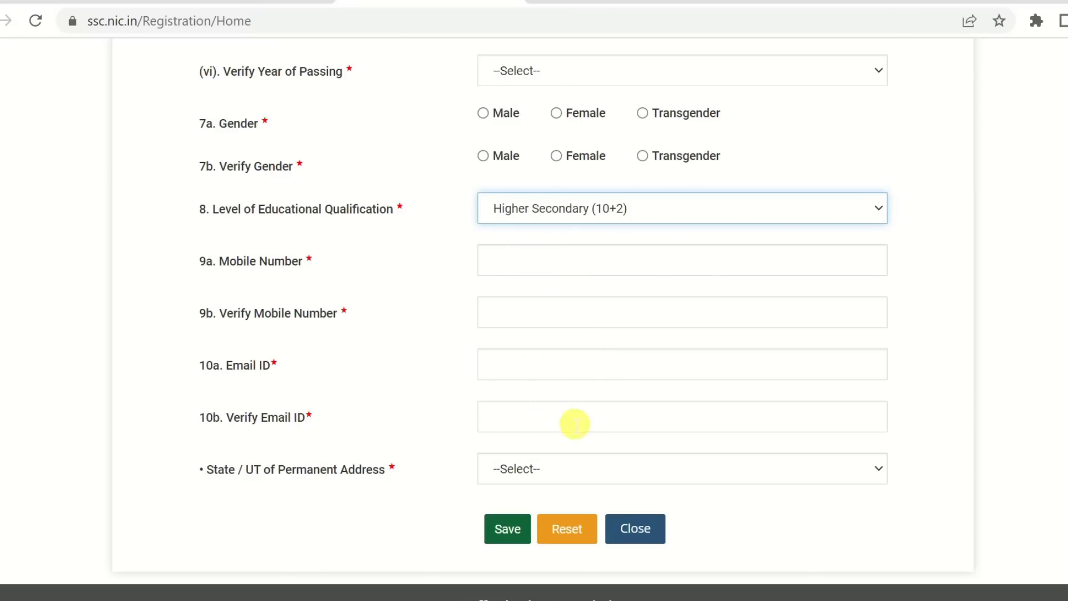
Step: Set the State / UT of Permanent Address to Bihar in the Basic Details form
scroll(561, 411, down, 2)
click(550, 367)
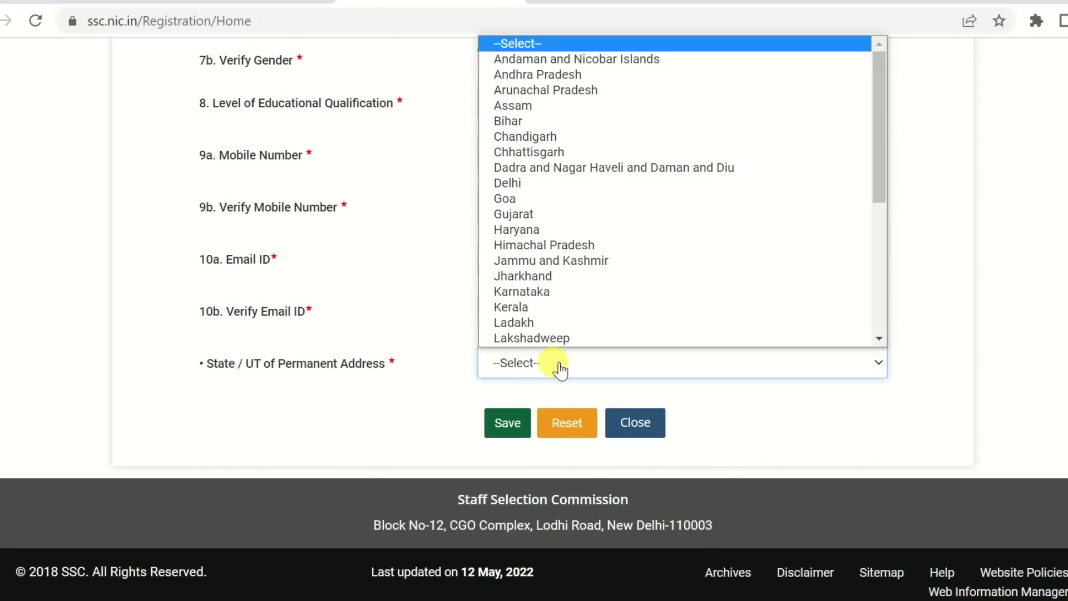
key(b)
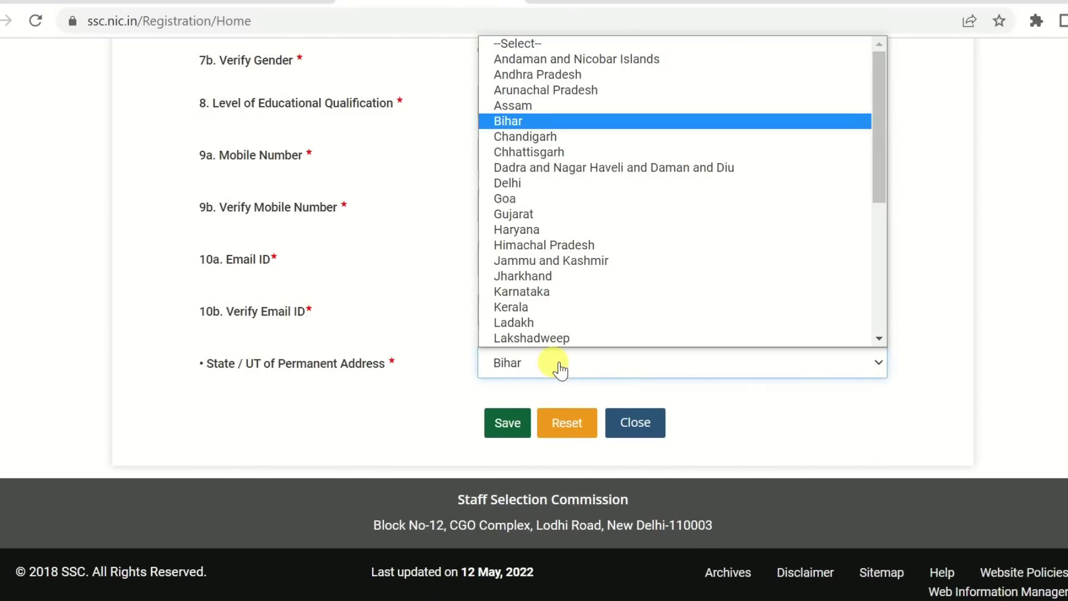
key(Return)
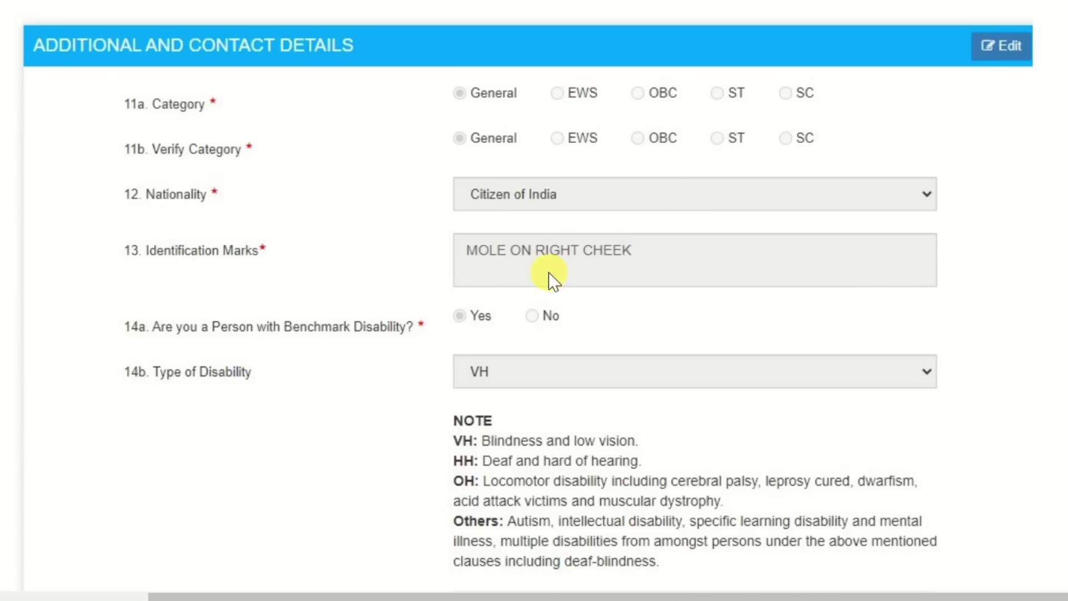
Step: Review the category, disability, and permanent and present address fields of the sample Additional and Contact Details, and proceed to the next section
scroll(551, 278, down, 2)
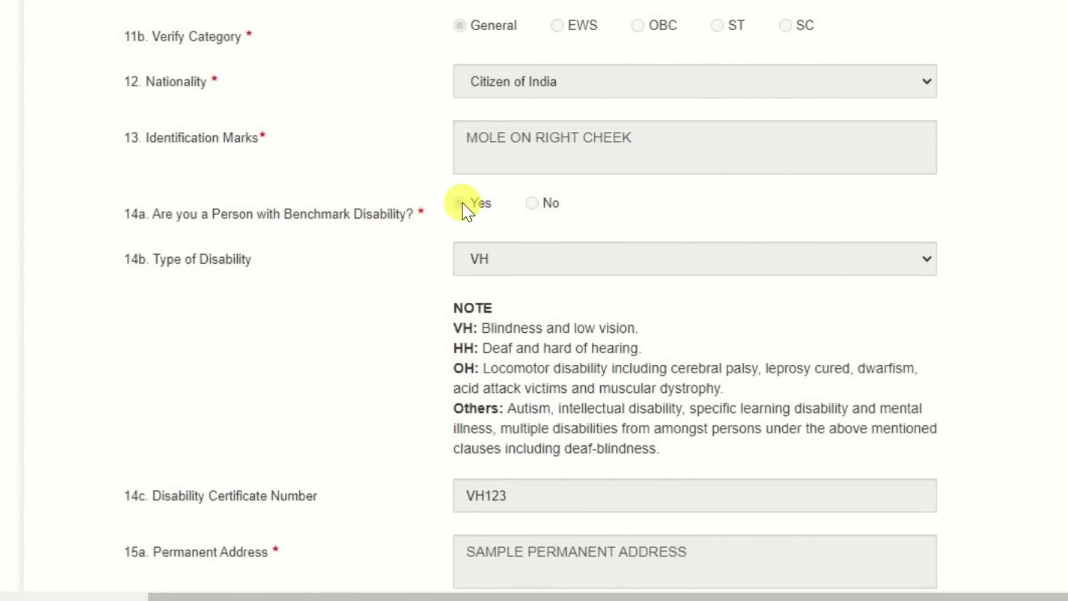
scroll(538, 217, down, 10)
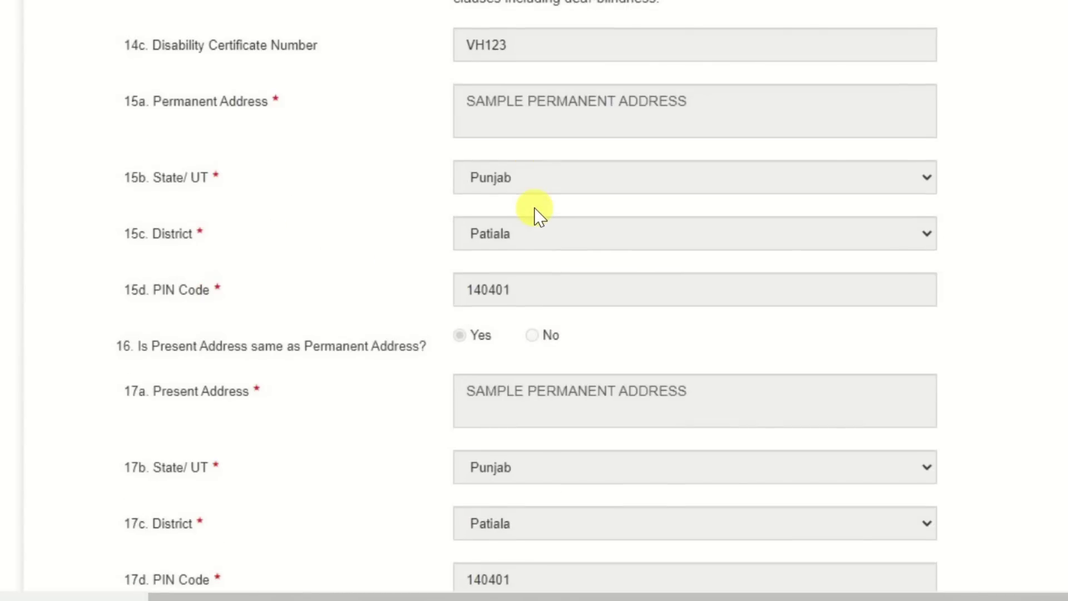
scroll(528, 111, up, 4)
scroll(475, 237, down, 2)
scroll(556, 356, down, 5)
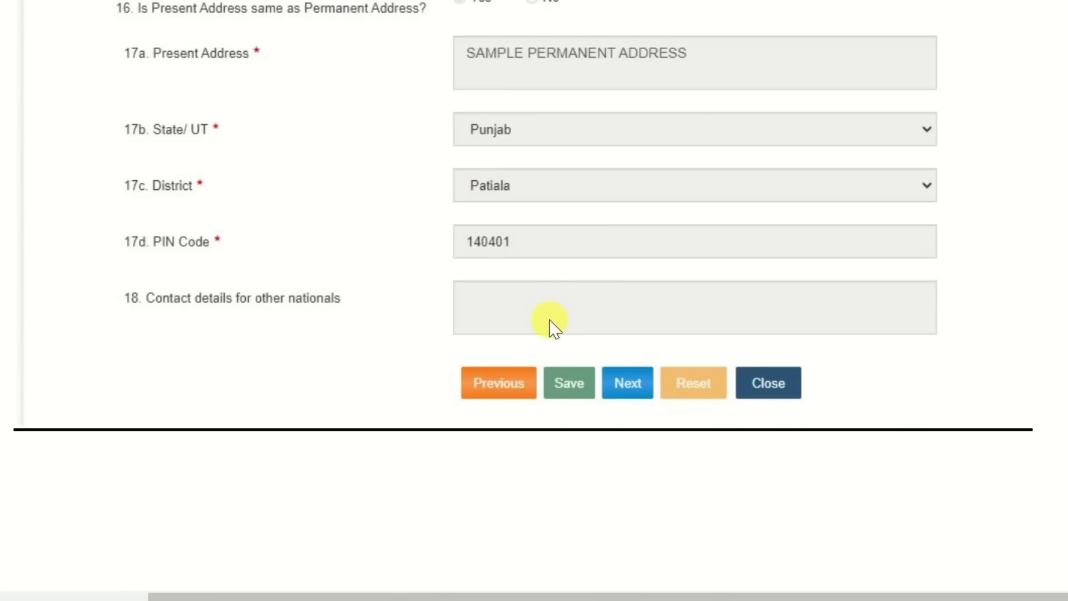
scroll(553, 325, up, 2)
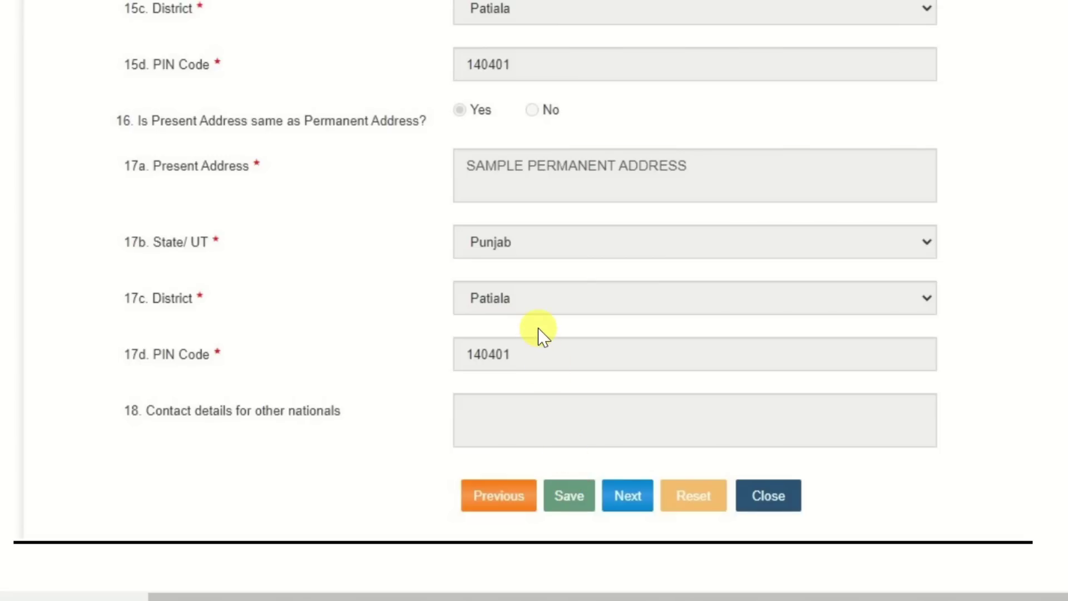
click(639, 490)
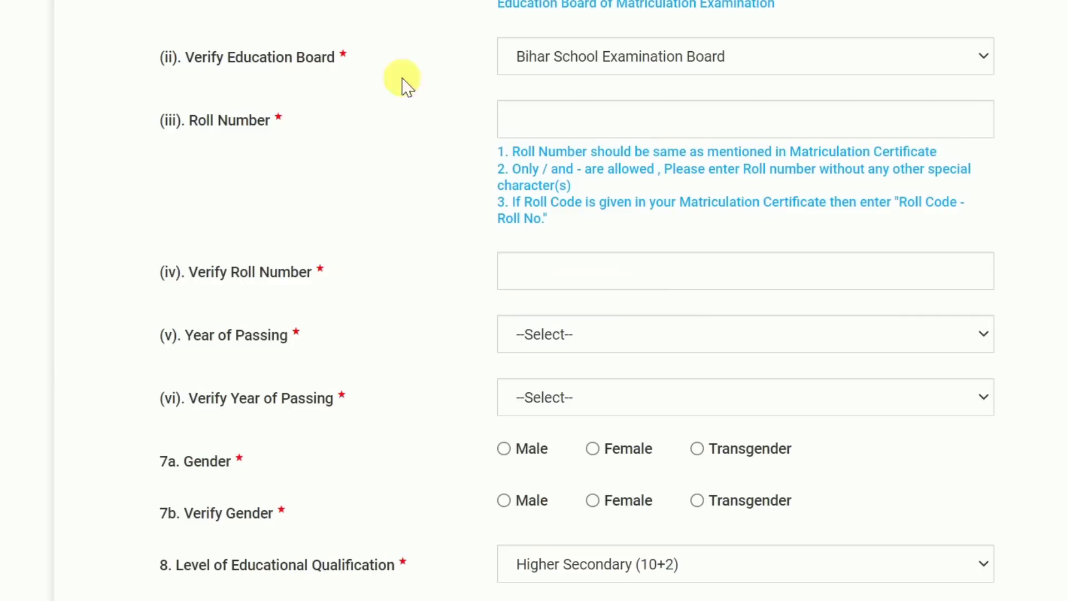
Step: Leave the Basic Details form and return to the SSC home page
scroll(389, 111, up, 15)
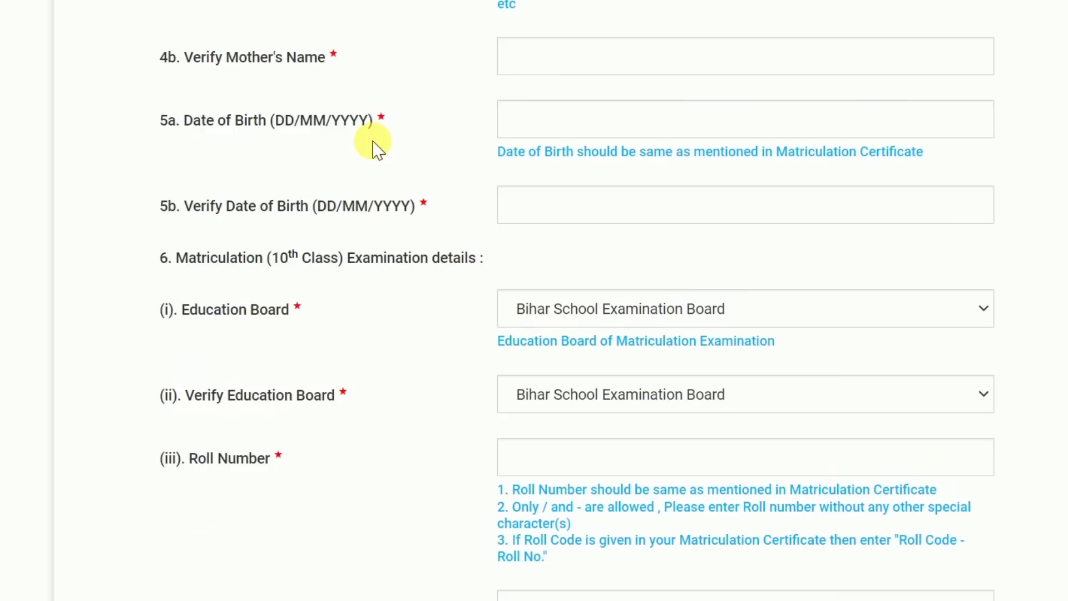
scroll(376, 148, up, 2)
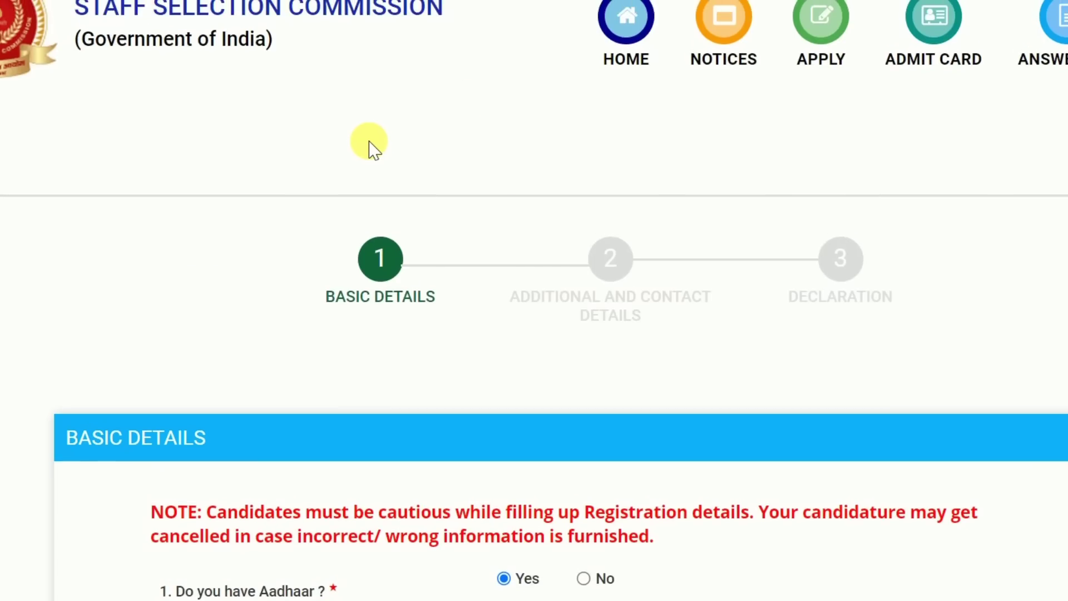
click(636, 28)
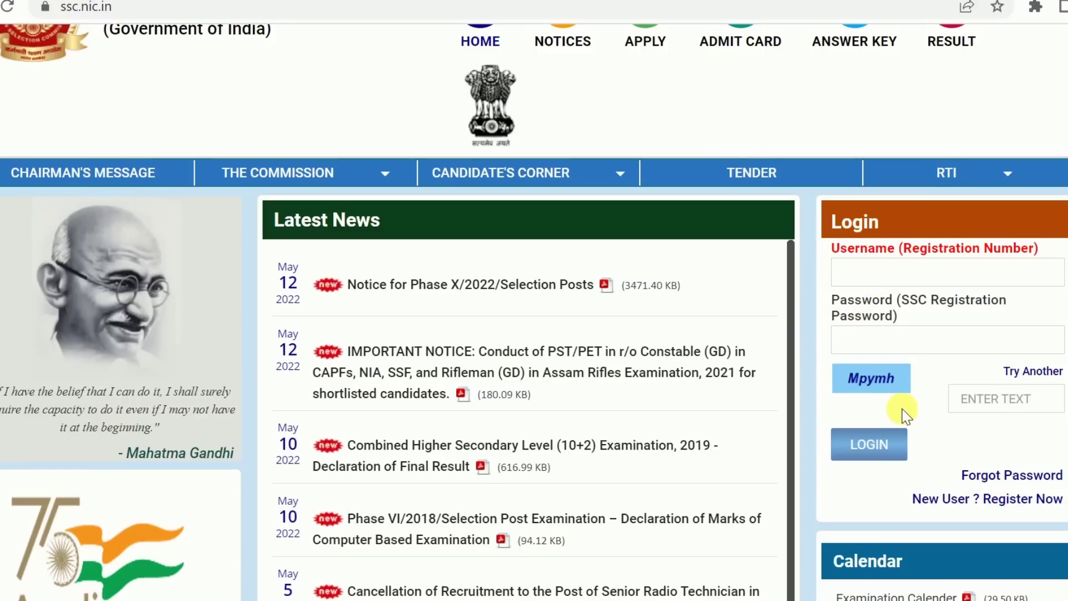
Step: Try the Forgot Registration ID / Password form with Bihar as the permanent state, and close it without submitting
scroll(905, 415, up, 2)
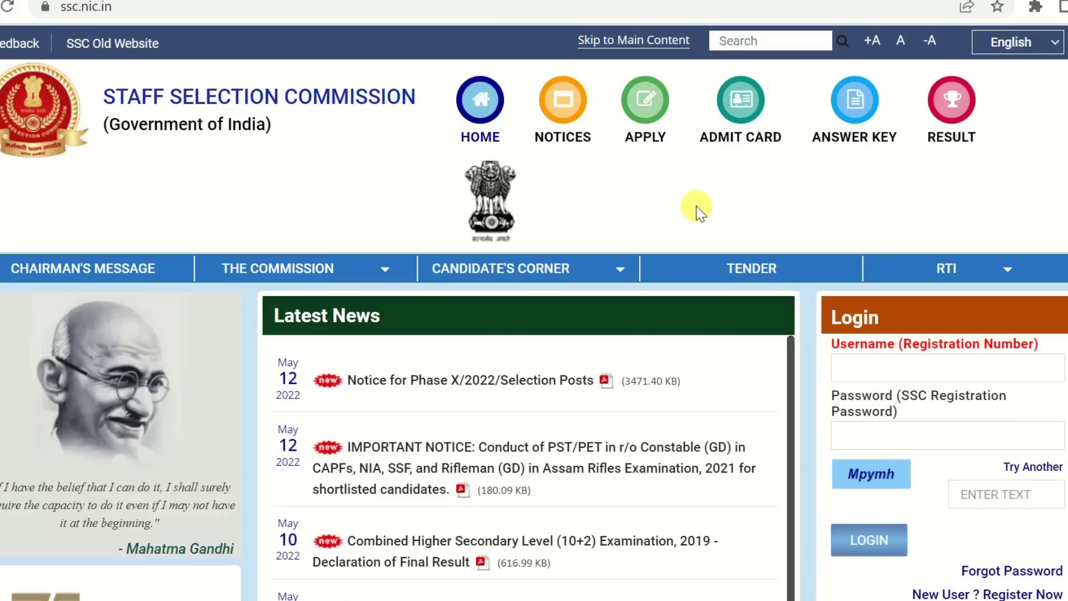
scroll(697, 210, down, 3)
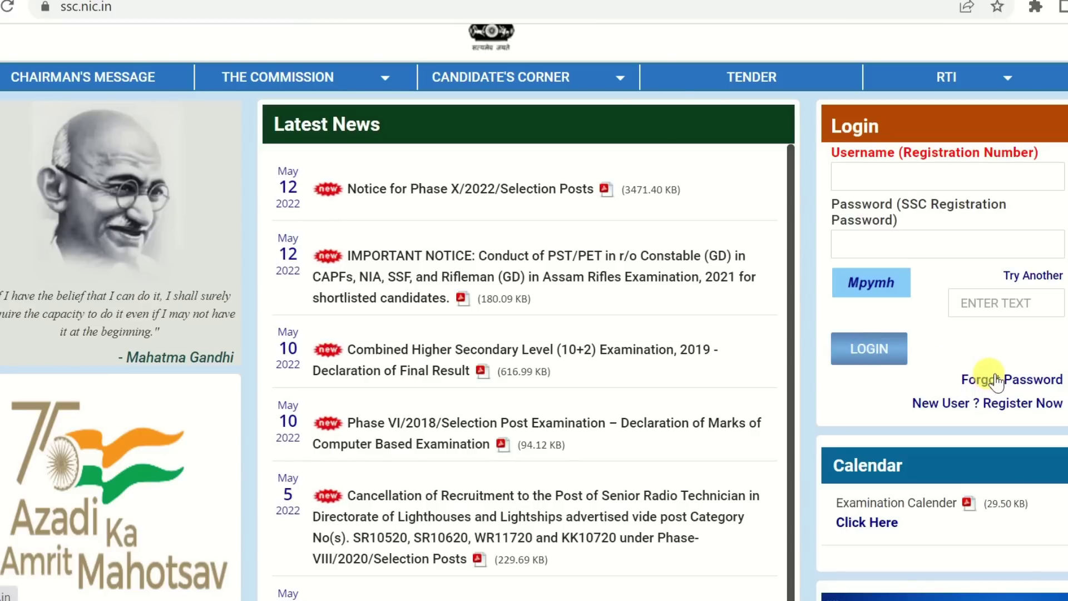
click(1045, 382)
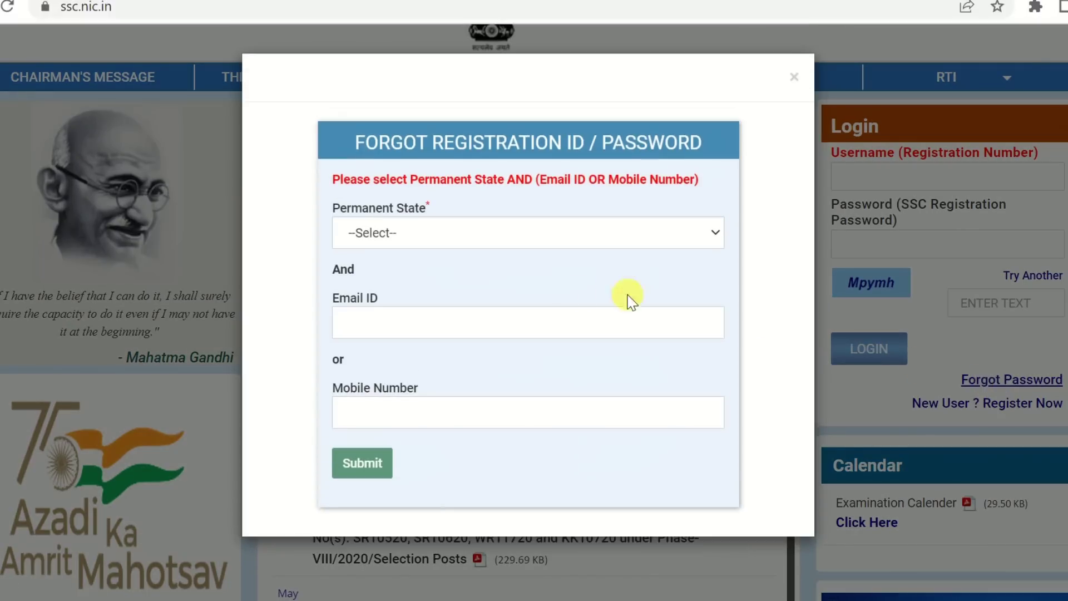
click(492, 243)
key(b)
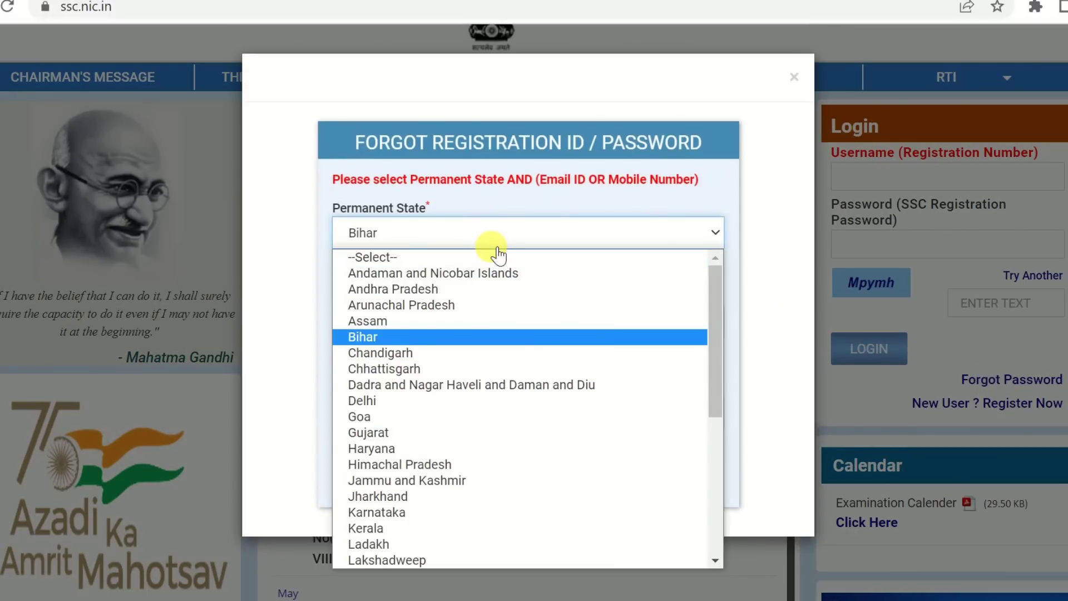
key(Return)
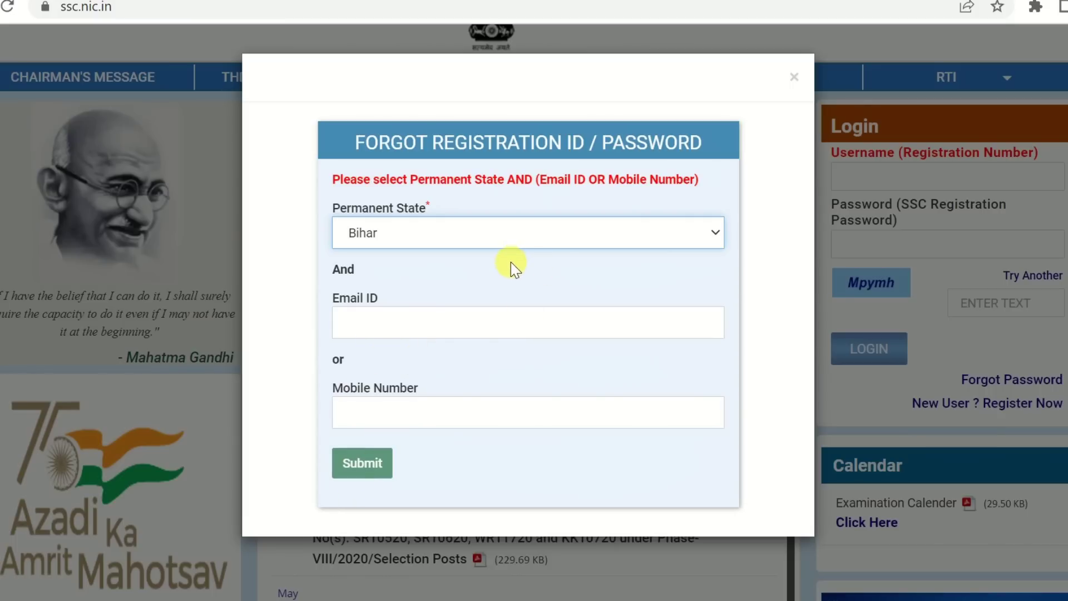
click(802, 86)
scroll(762, 245, up, 3)
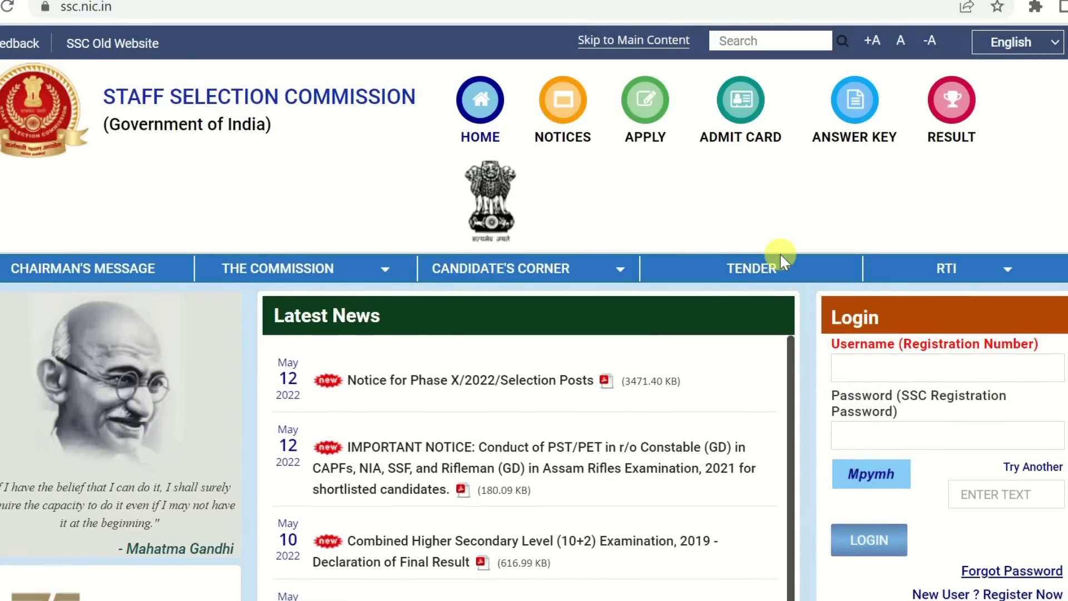
Step: Open the post details of Phase-X / 2022 / Selection Posts from the candidate portal's notifications
scroll(779, 253, down, 2)
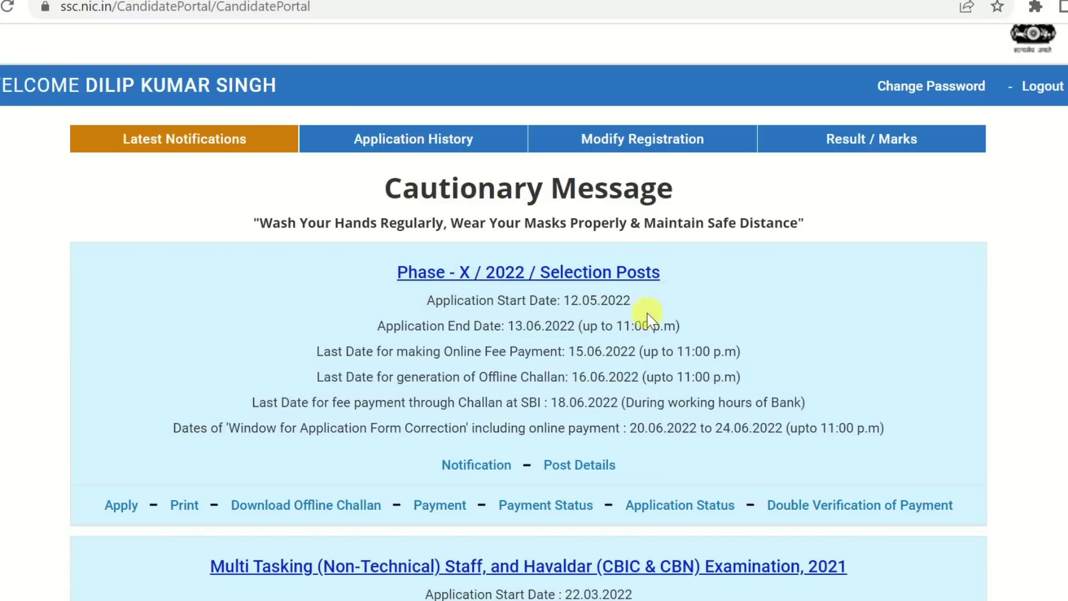
scroll(339, 416, down, 1)
scroll(339, 416, down, 1)
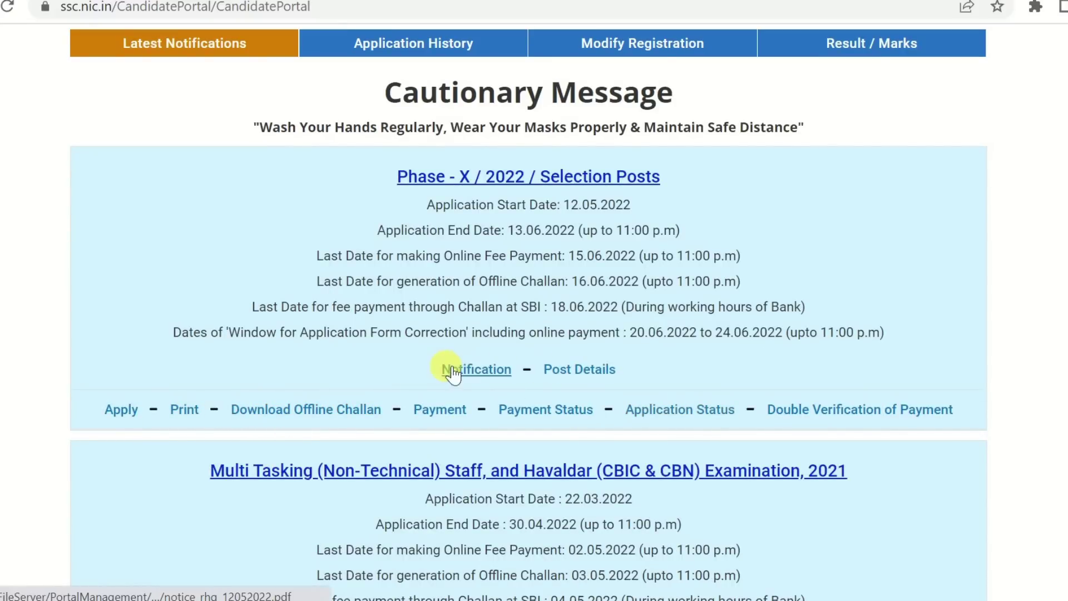
click(595, 371)
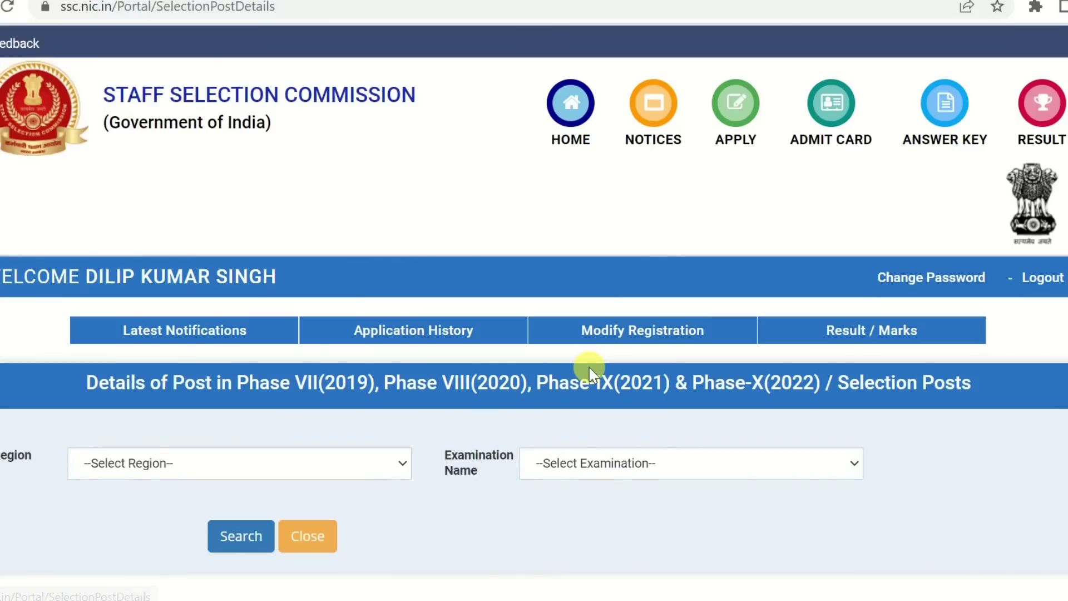
Step: Search the post details for Central Region and the Phase-X/2022/Selection Posts examination
scroll(586, 369, down, 3)
click(253, 285)
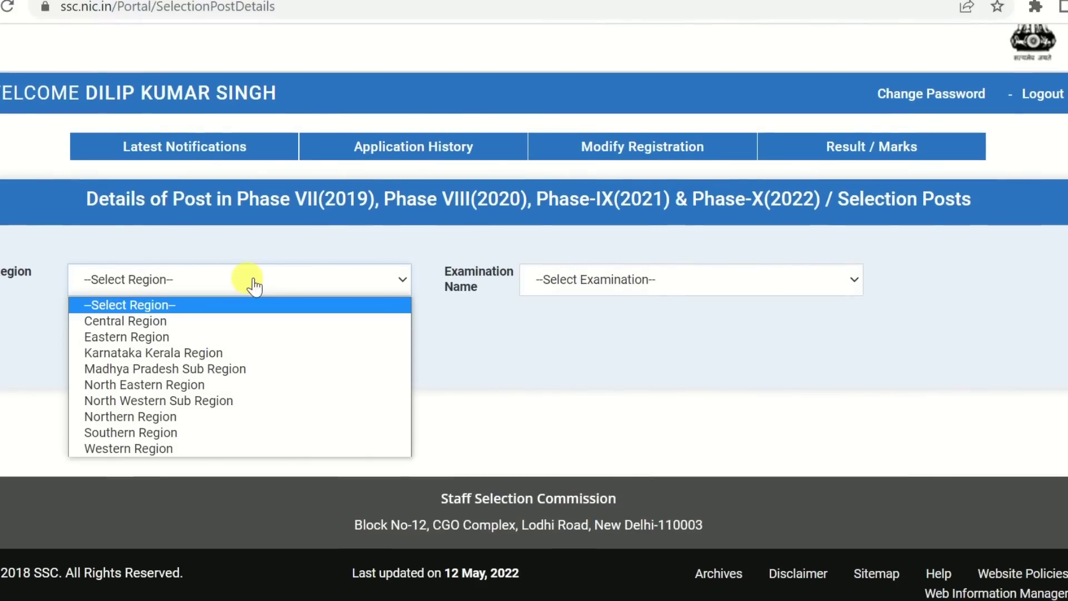
click(181, 321)
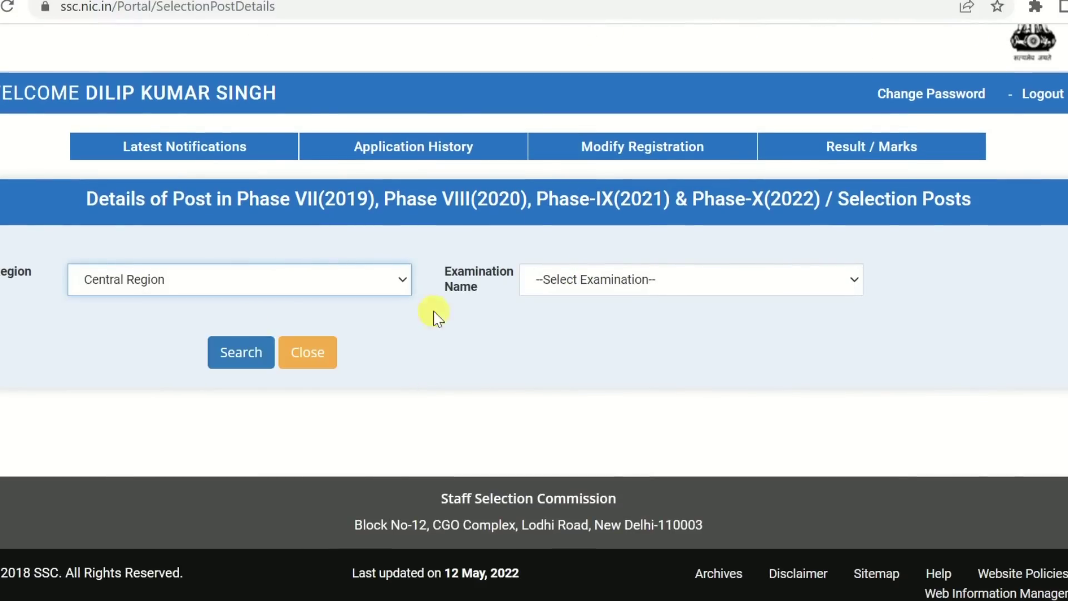
click(640, 289)
click(610, 319)
click(243, 365)
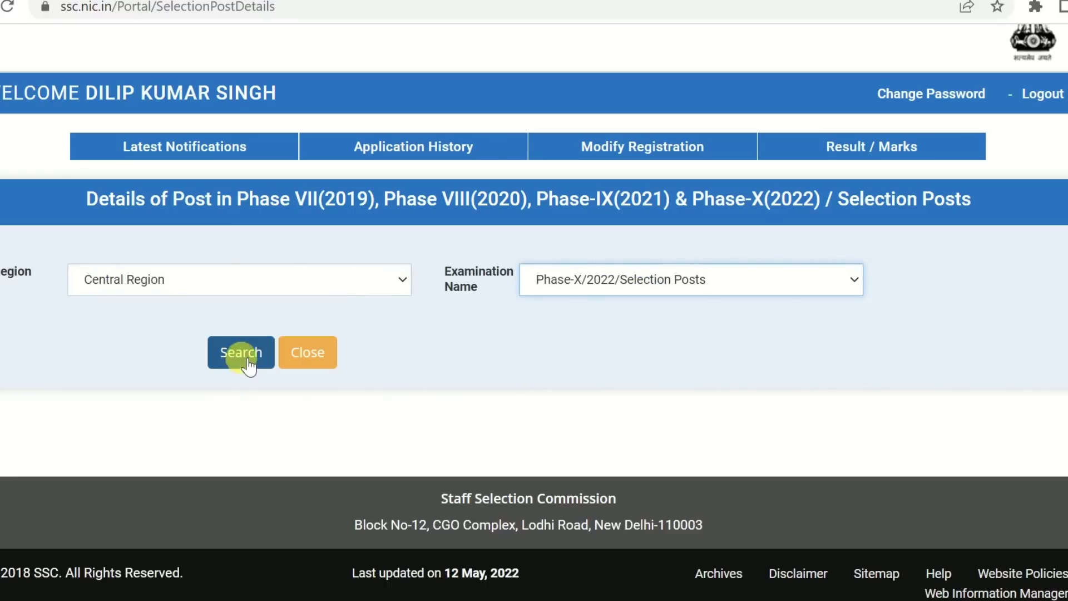
Step: Open the details of Nursing Officer post CR10222 and examine its qualifications, vacancies, age limit and duties
scroll(918, 303, down, 5)
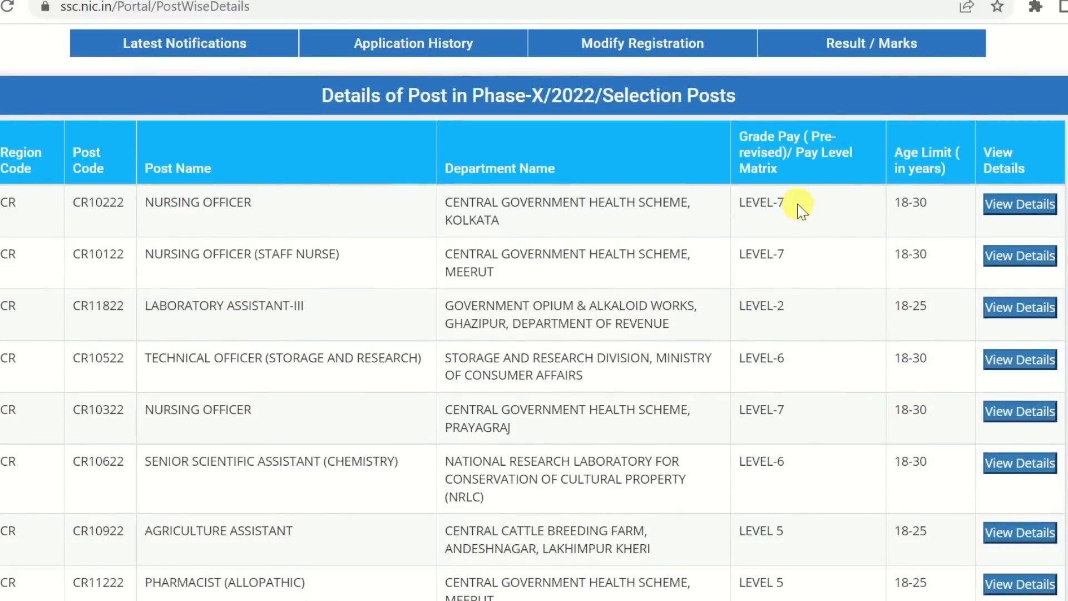
click(1021, 211)
scroll(506, 359, down, 18)
scroll(340, 464, down, 10)
scroll(358, 407, up, 11)
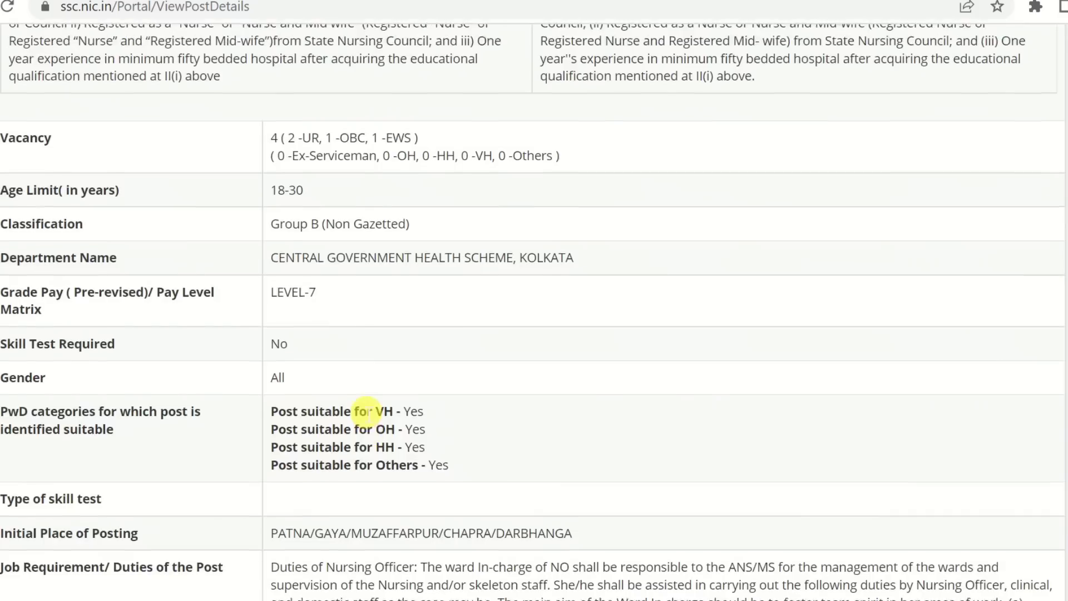
scroll(366, 411, up, 15)
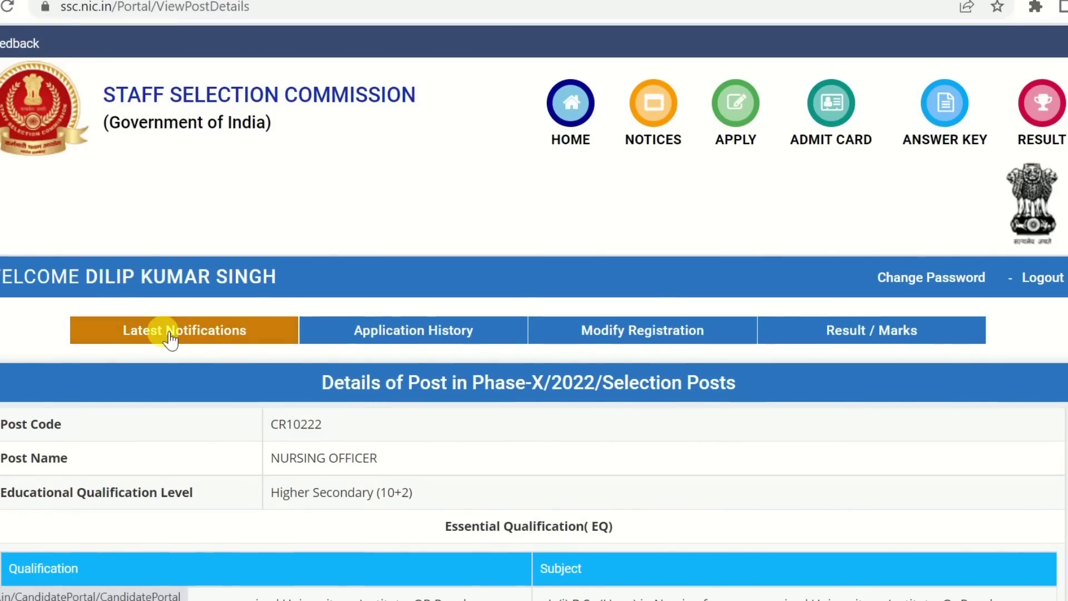
Step: Return to the latest notifications and look through the dates and options of the listed examinations
scroll(222, 381, down, 2)
click(171, 234)
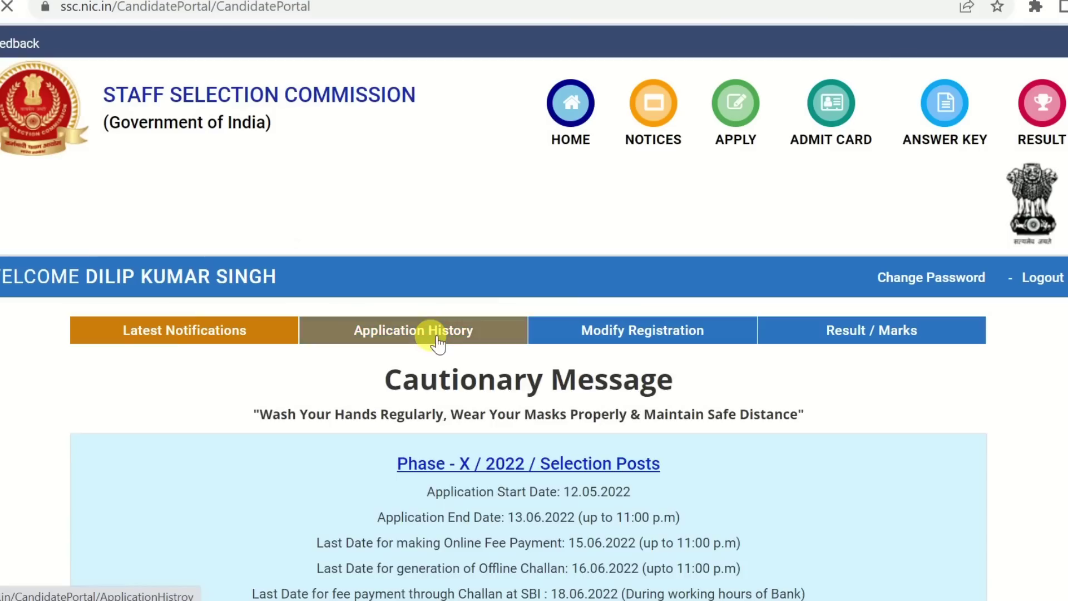
scroll(431, 340, down, 5)
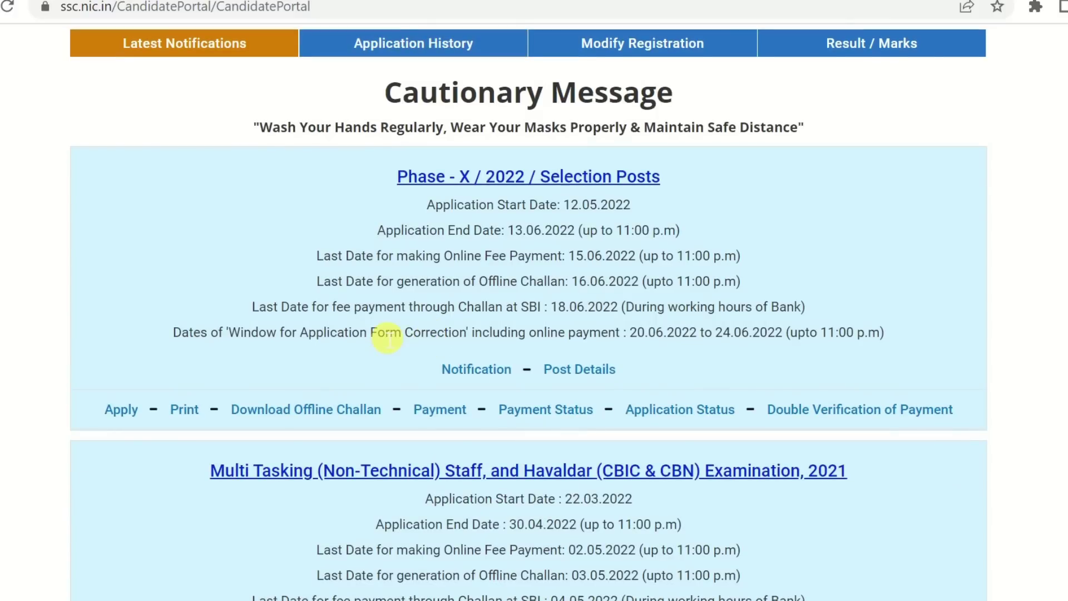
scroll(388, 337, down, 3)
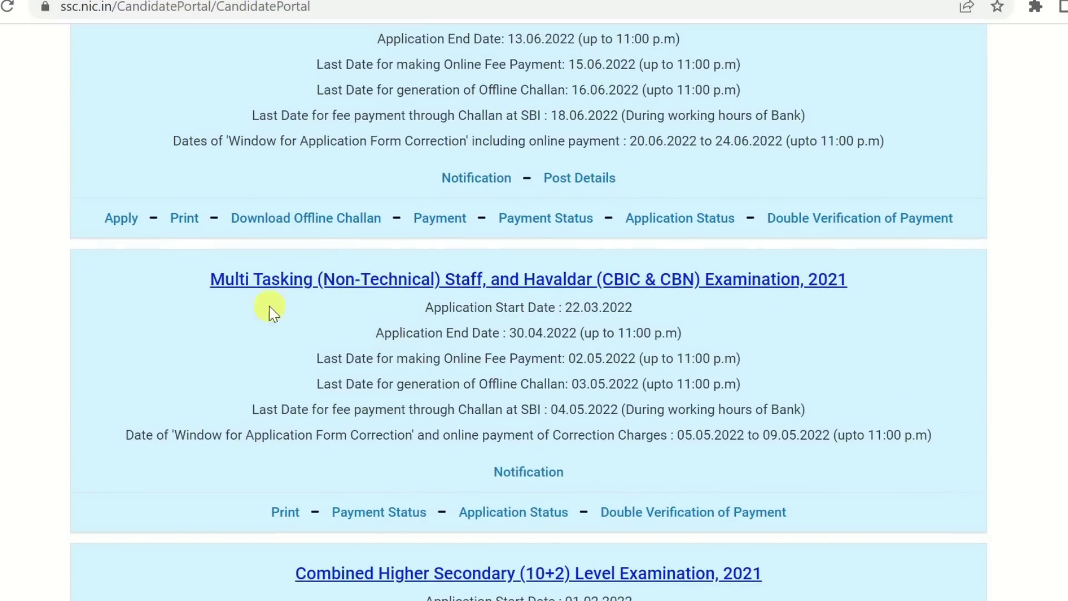
drag(214, 281, 647, 297)
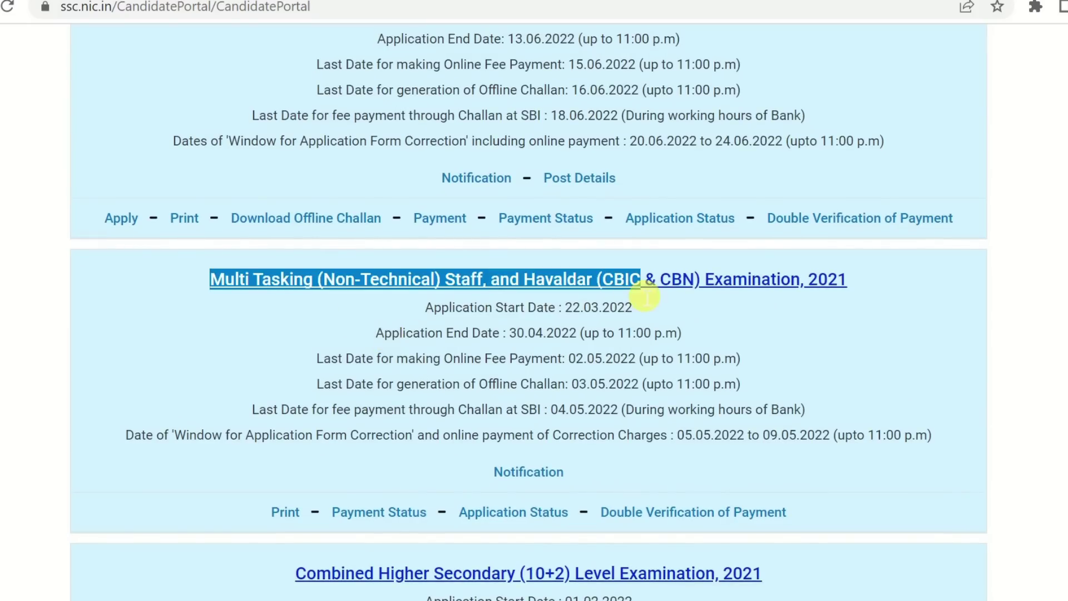
click(341, 446)
scroll(446, 350, down, 5)
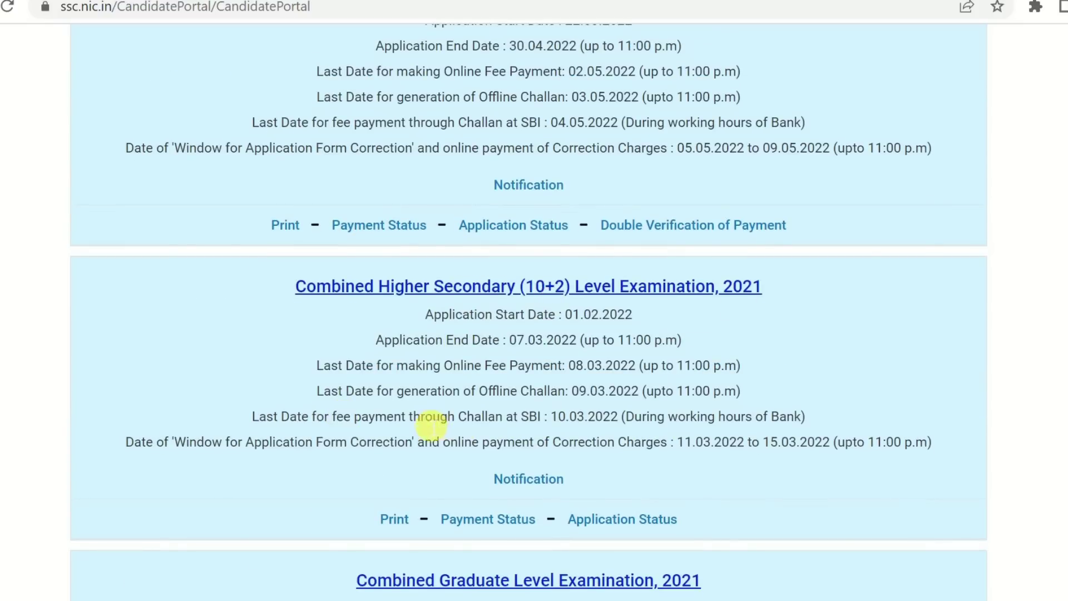
scroll(437, 424, up, 12)
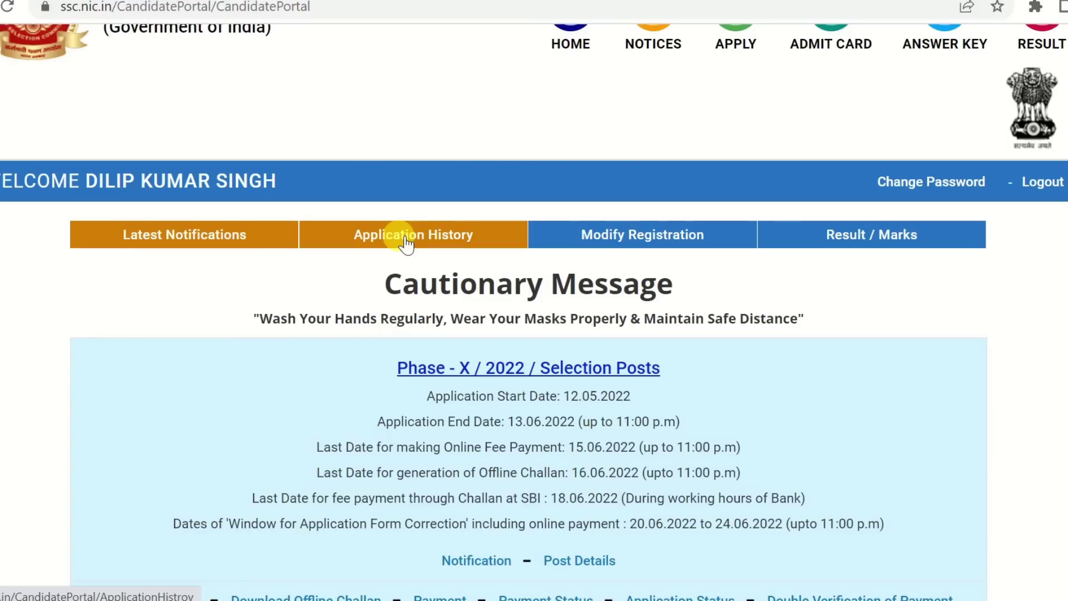
Step: Start the application for Phase-X / 2022 / Selection Posts and review the prefilled candidate details down to the region and post fields
scroll(376, 322, down, 3)
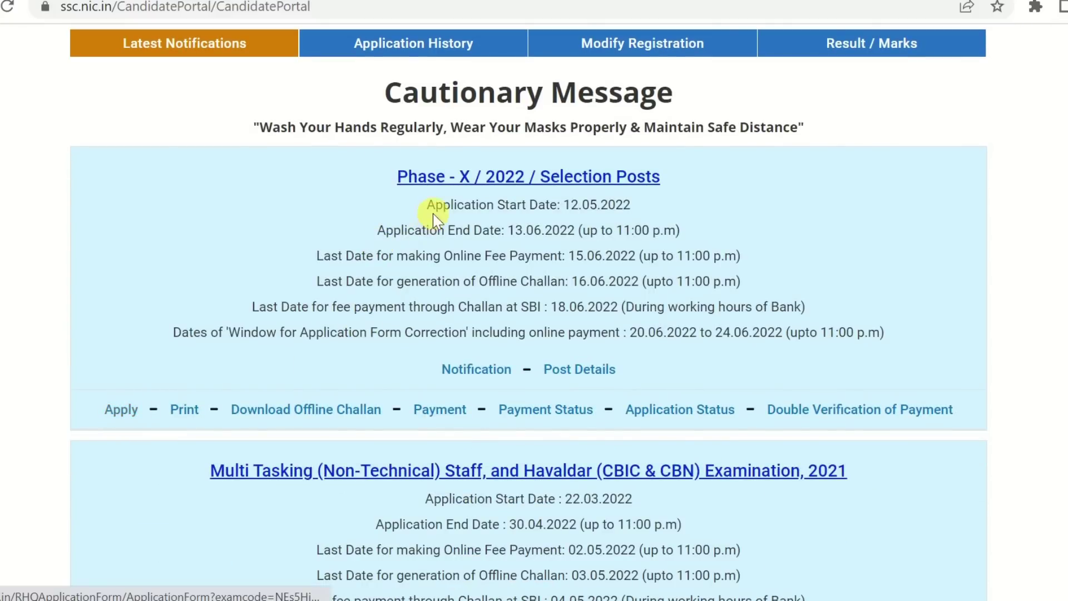
click(129, 408)
scroll(359, 391, down, 10)
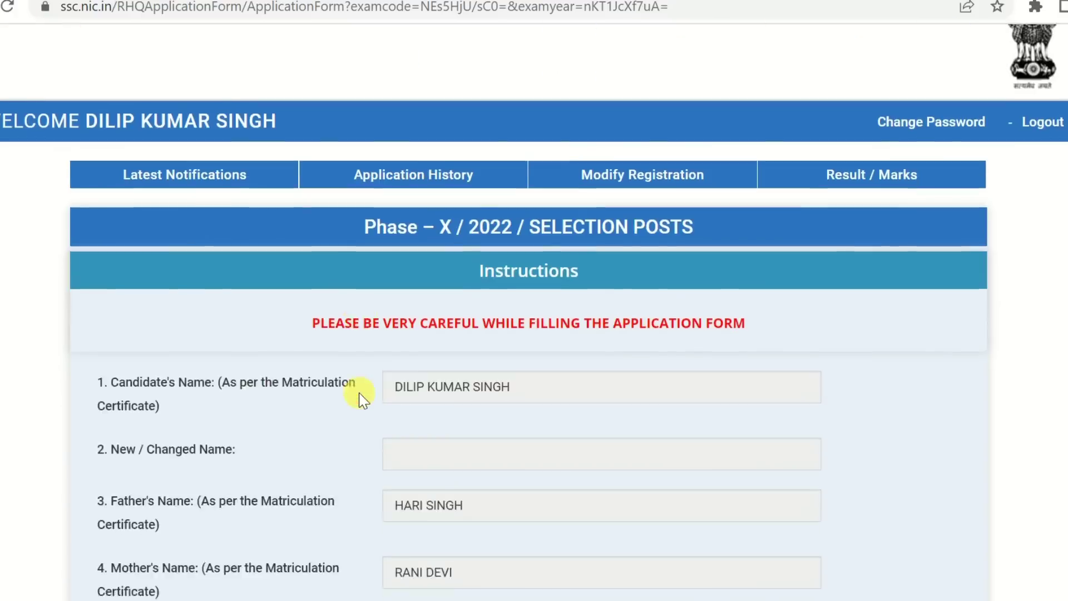
scroll(435, 275, down, 2)
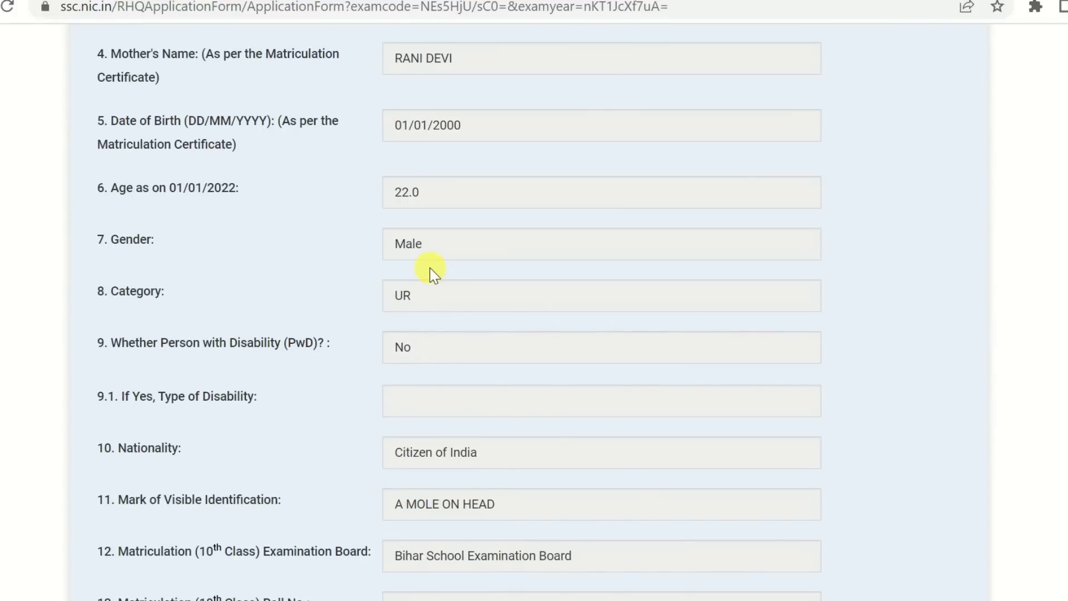
scroll(434, 272, down, 7)
scroll(436, 274, down, 2)
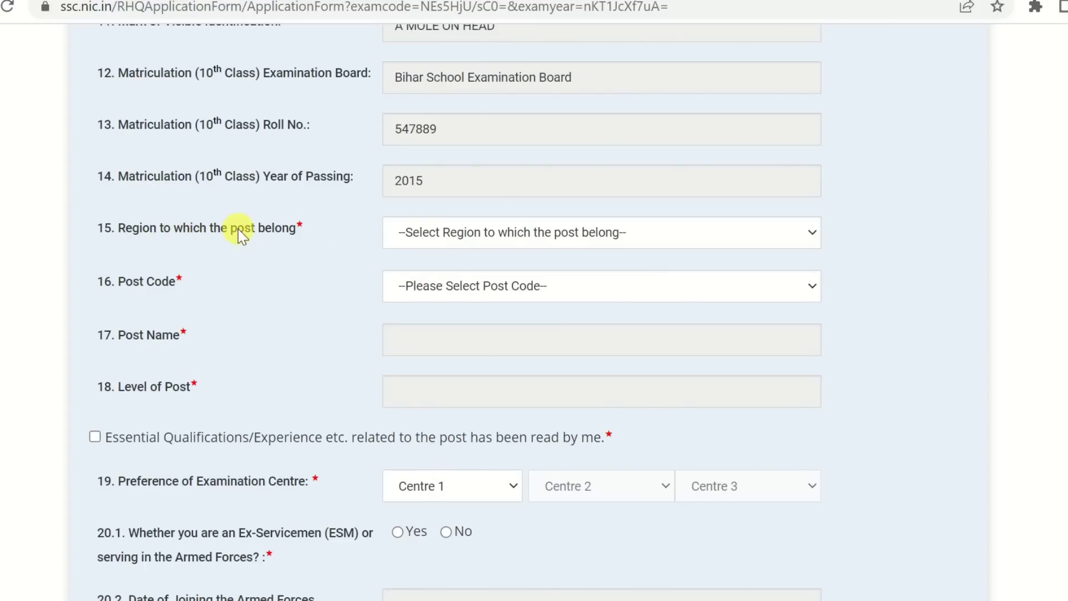
Step: Set the region to which the post belongs to Central Region
click(452, 231)
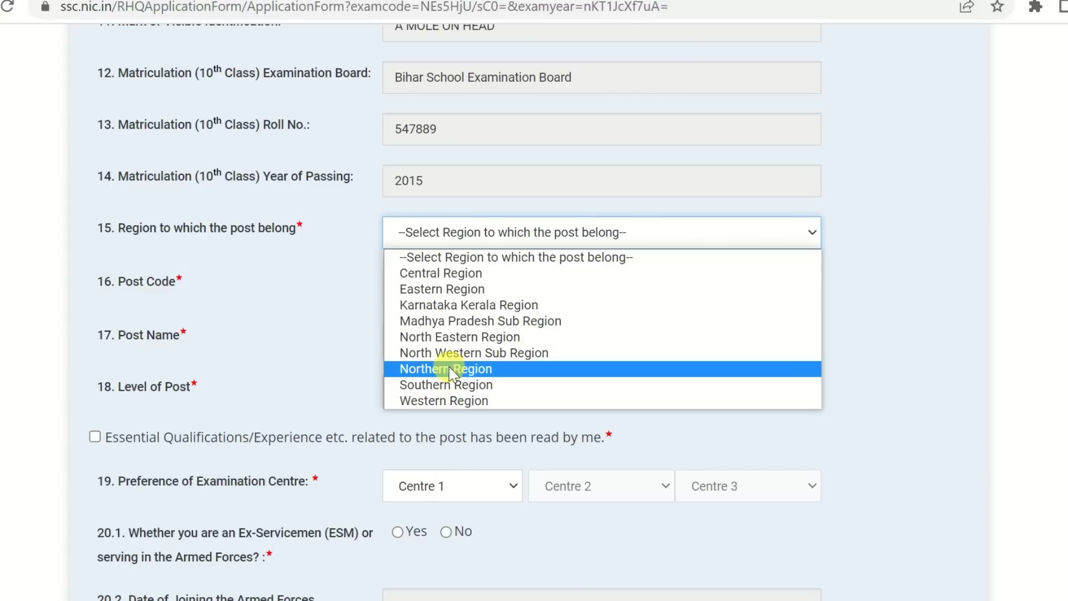
click(269, 294)
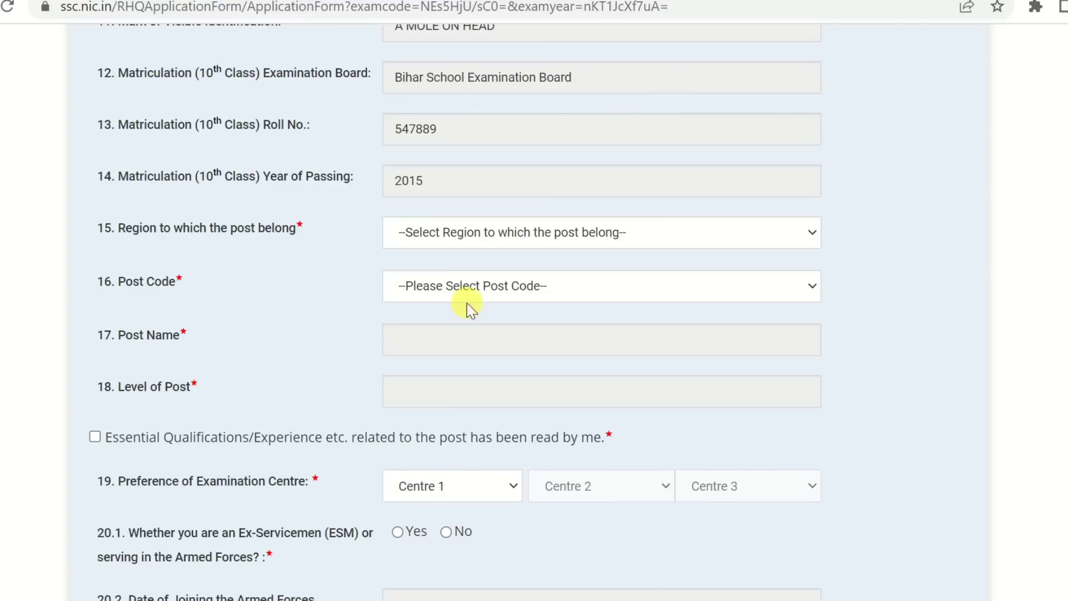
click(460, 232)
click(450, 273)
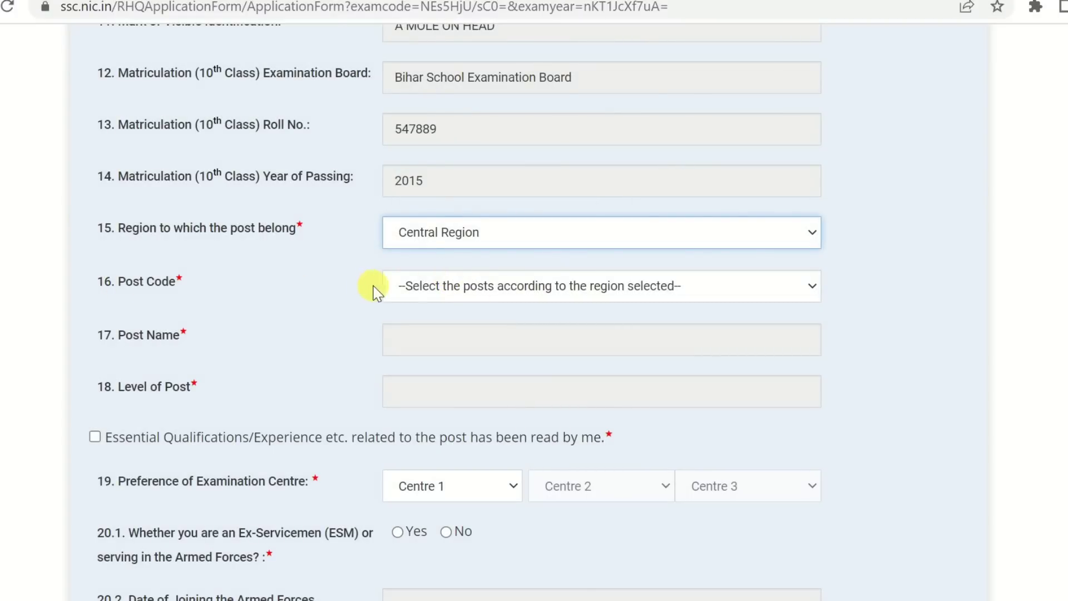
Step: Look through the post codes offered for Central Region without choosing one
click(414, 289)
scroll(481, 228, down, 1)
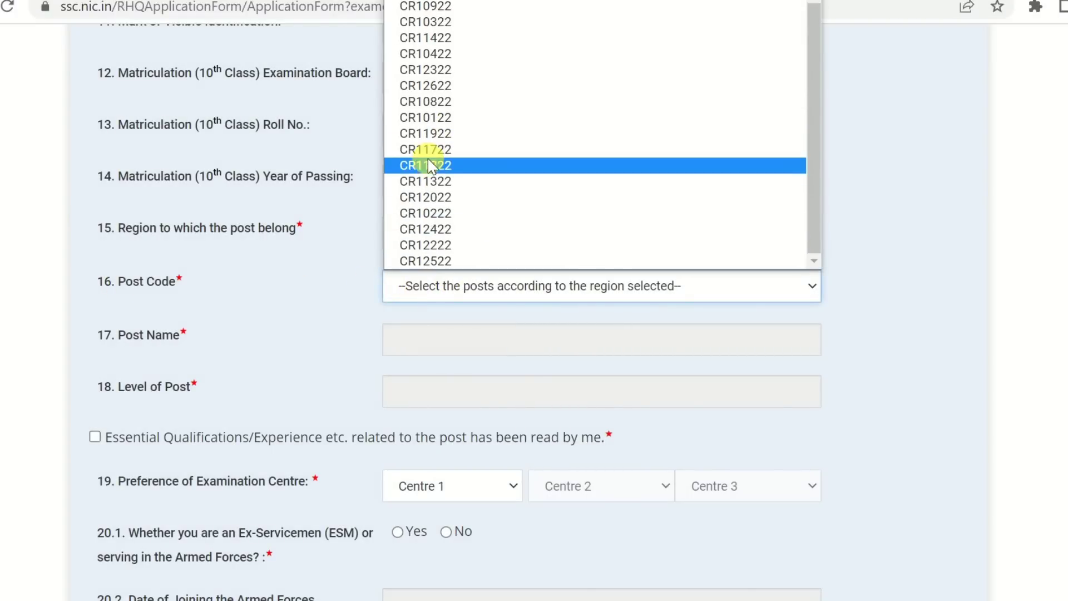
scroll(431, 164, up, 1)
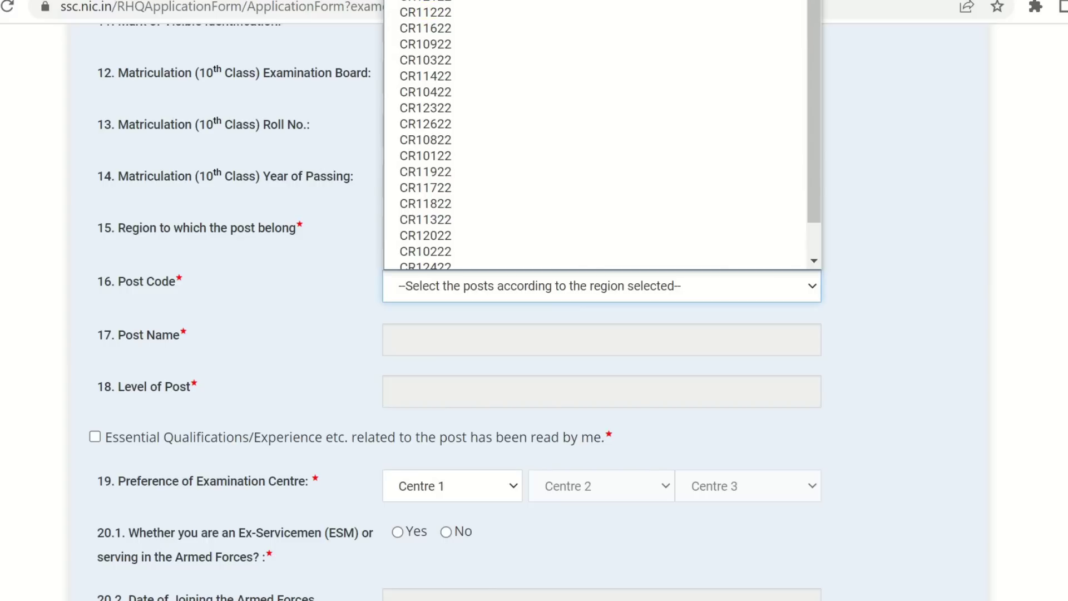
click(309, 218)
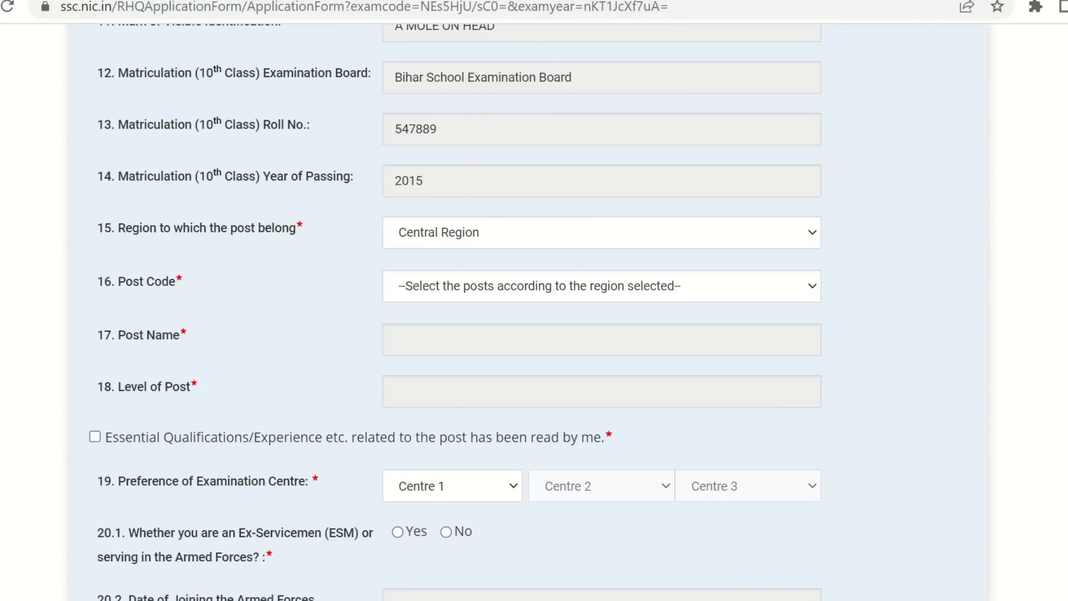
Step: Switch to the notice_rhq_12052022 (1).pdf notice and bring the start of the vacancy table on page 86 into view at 100% zoom
click(548, 3)
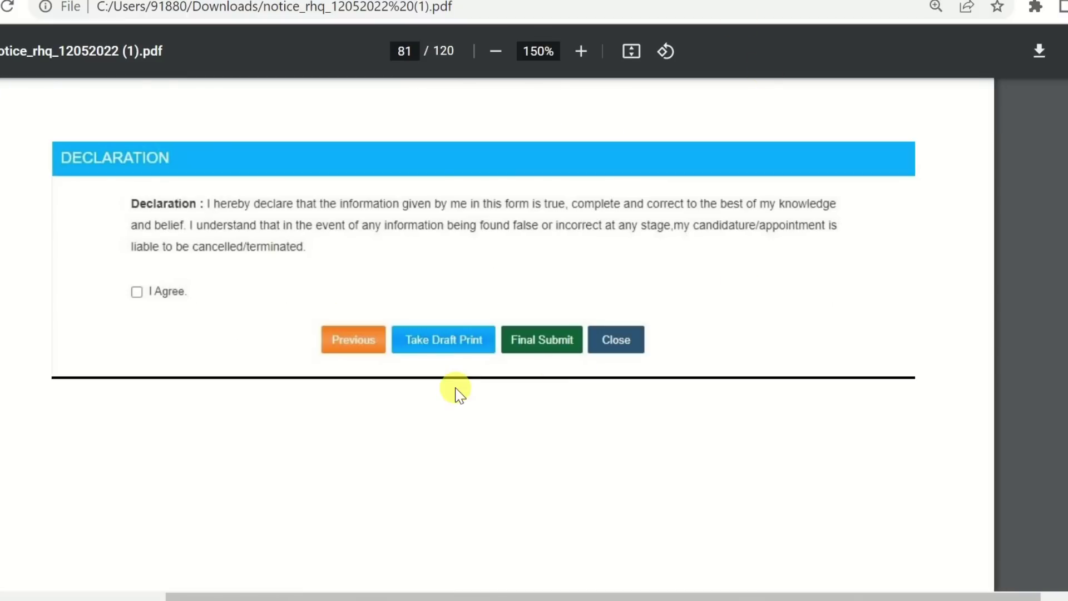
scroll(823, 389, down, 10)
scroll(791, 432, down, 20)
scroll(799, 435, down, 20)
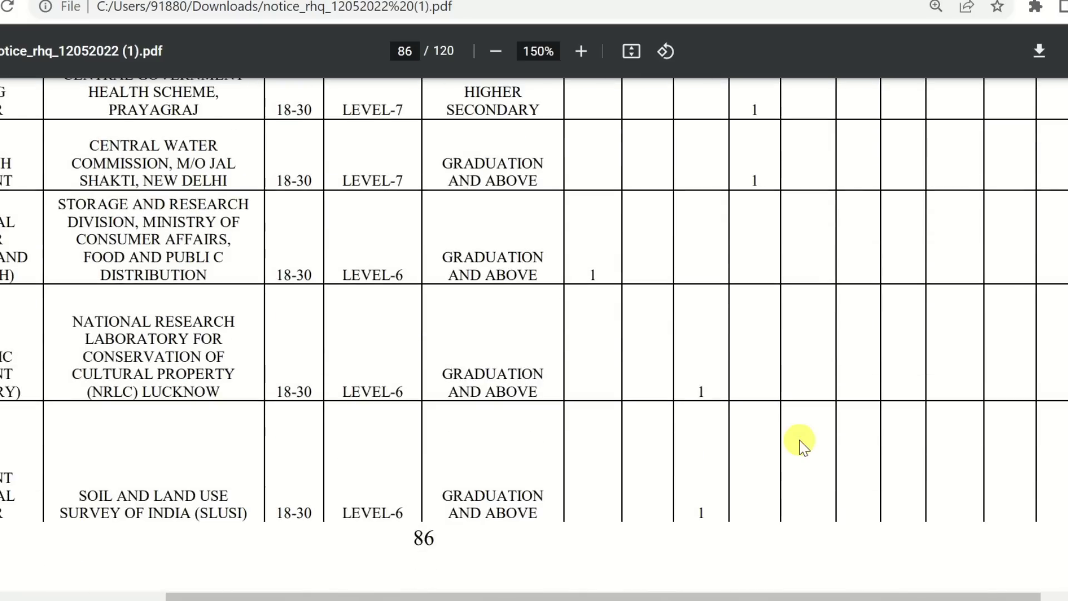
key(ctrl+minus)
key(ctrl+minus)
key(ctrl+minus)
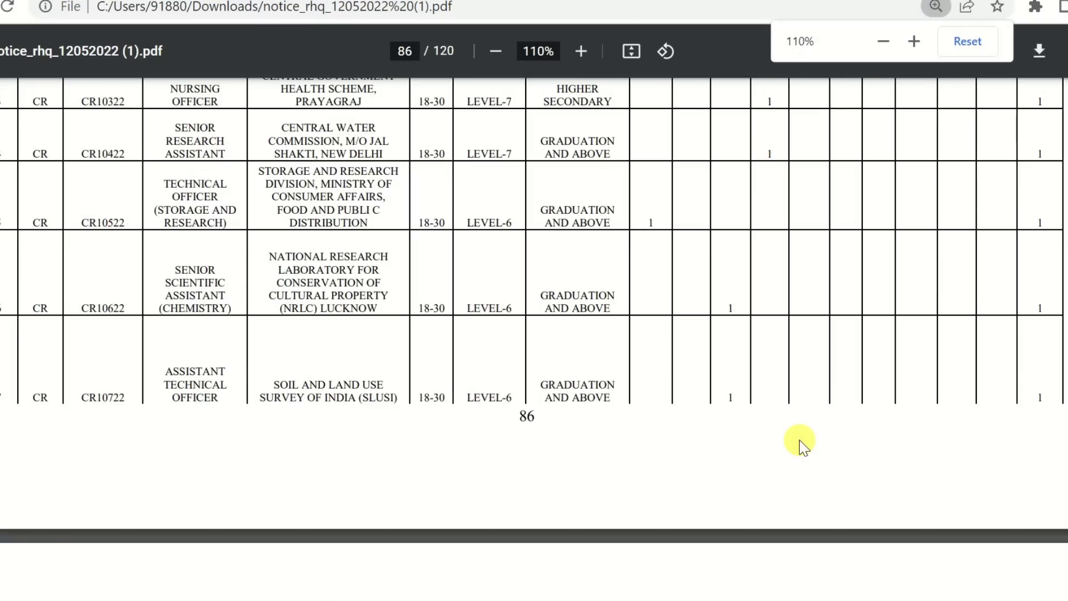
scroll(796, 426, up, 4)
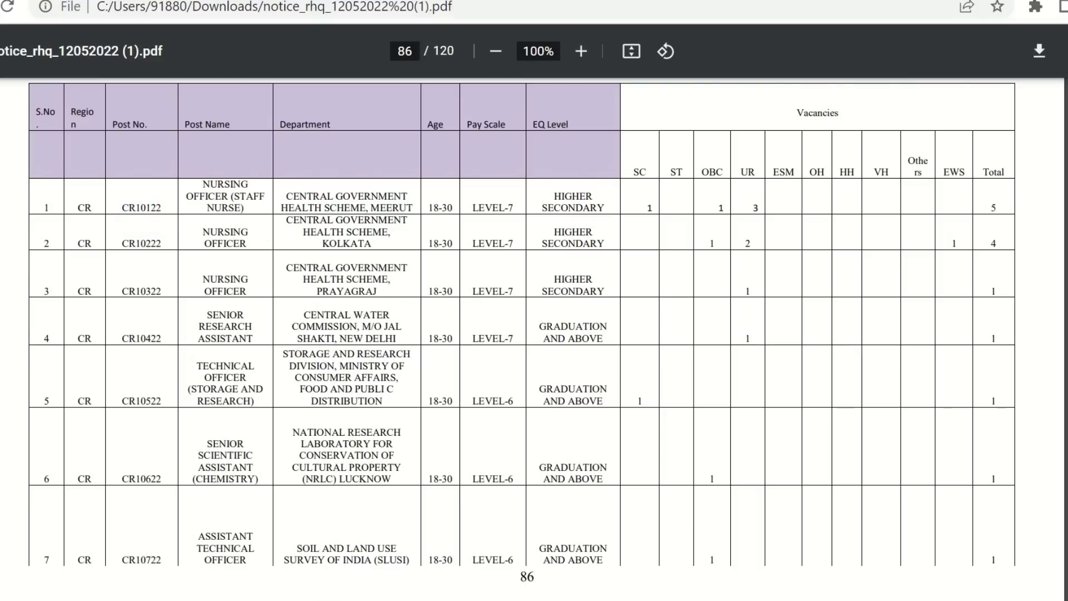
Step: Return to the application form and check its post code list against the notice
key(ctrl+Tab)
click(475, 302)
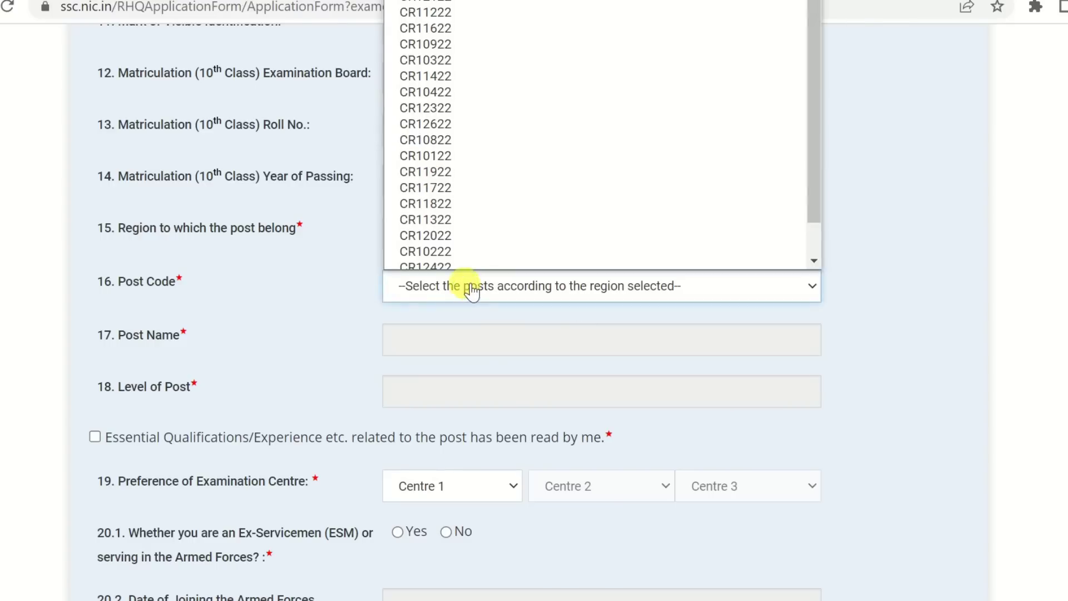
click(356, 249)
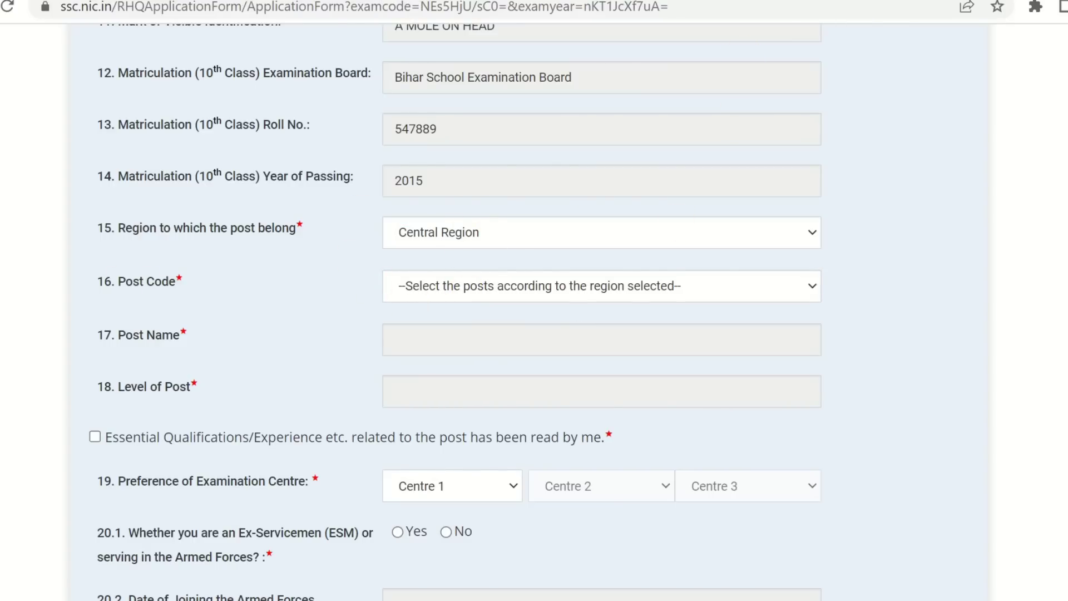
Step: Go back to the notice PDF and examine the post numbers, names, departments and qualification levels of the Central Region posts on page 86
key(ctrl+Tab)
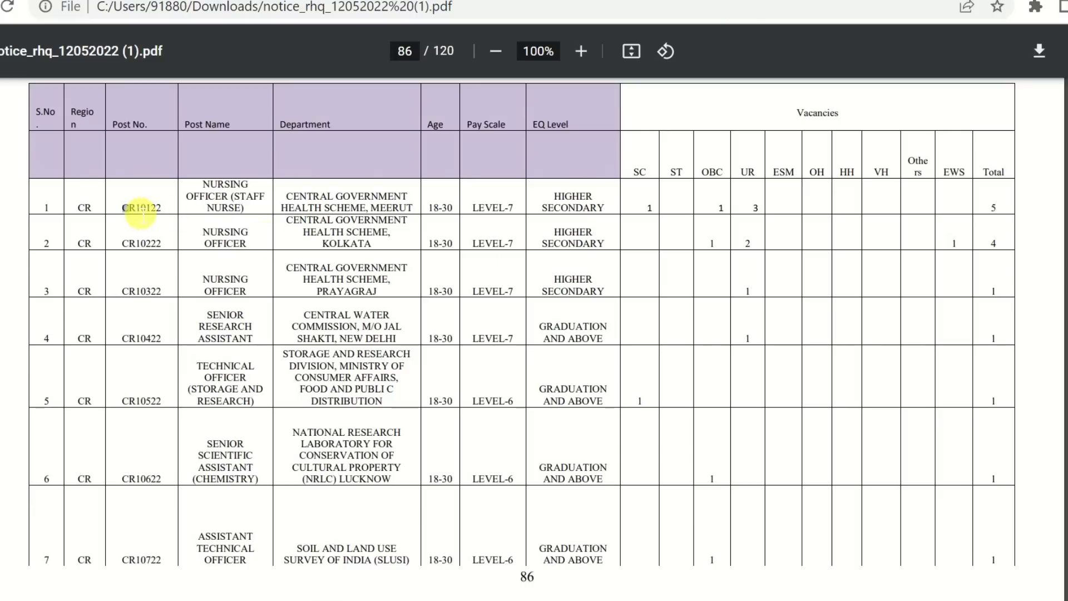
drag(142, 210, 286, 306)
click(286, 305)
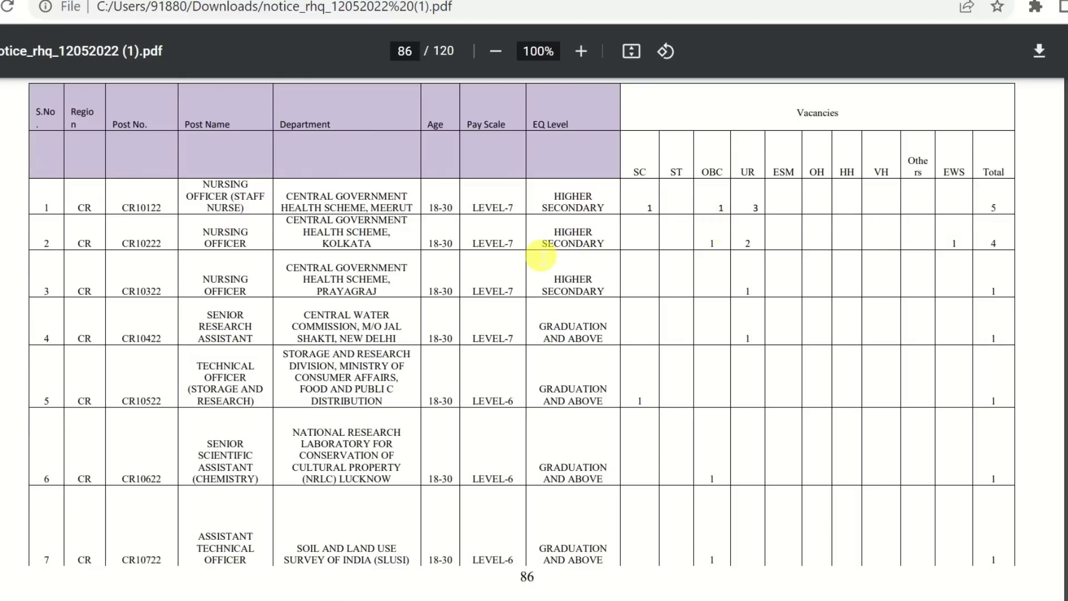
scroll(540, 256, down, 3)
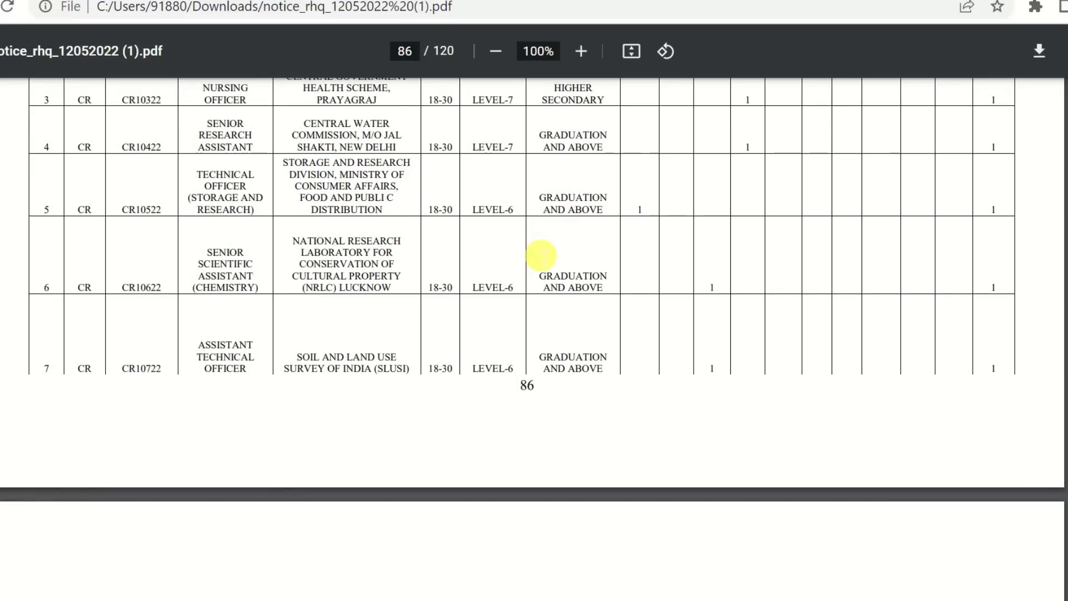
drag(538, 273, 627, 308)
click(626, 308)
drag(213, 257, 242, 276)
click(242, 276)
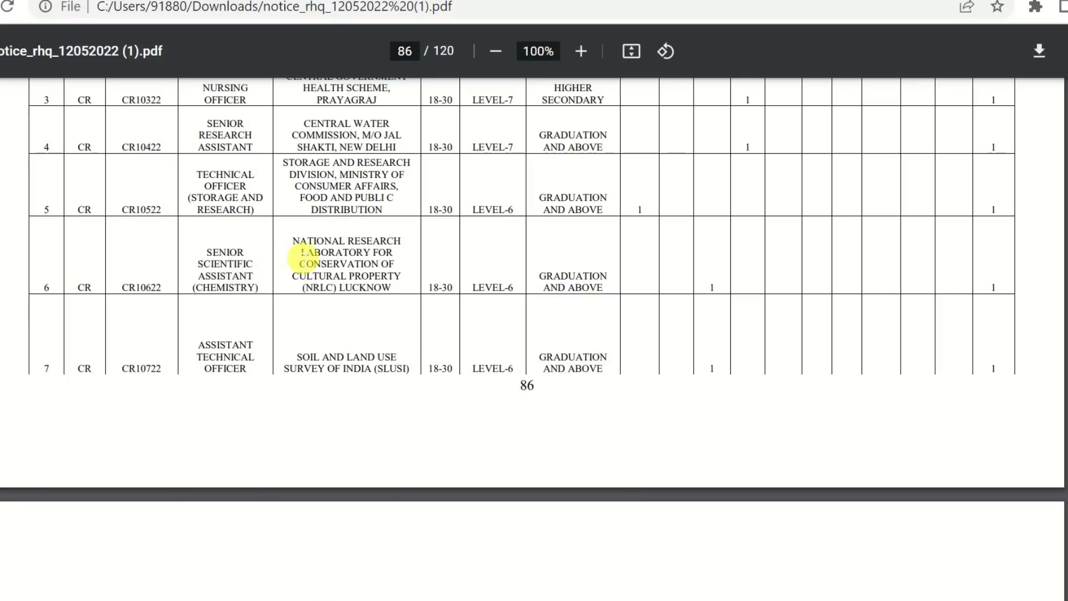
drag(293, 240, 389, 293)
click(389, 263)
click(389, 294)
Step: Examine the qualification levels and departments of the Central Region posts on page 87, including Agriculture Assistant and Pharmacist (Allopathic)
scroll(453, 310, down, 10)
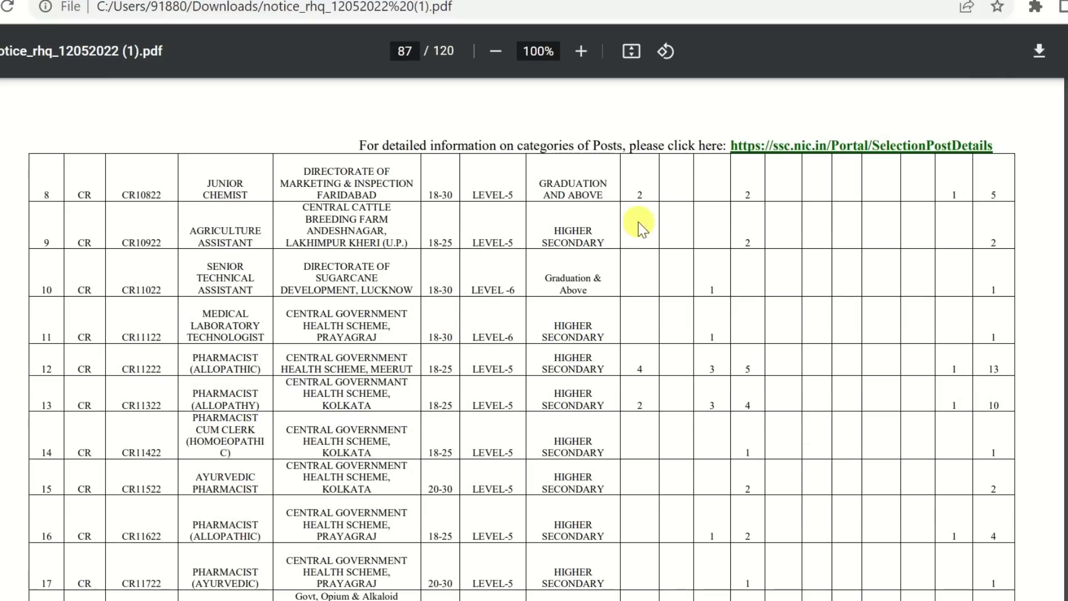
drag(547, 229, 608, 252)
click(607, 252)
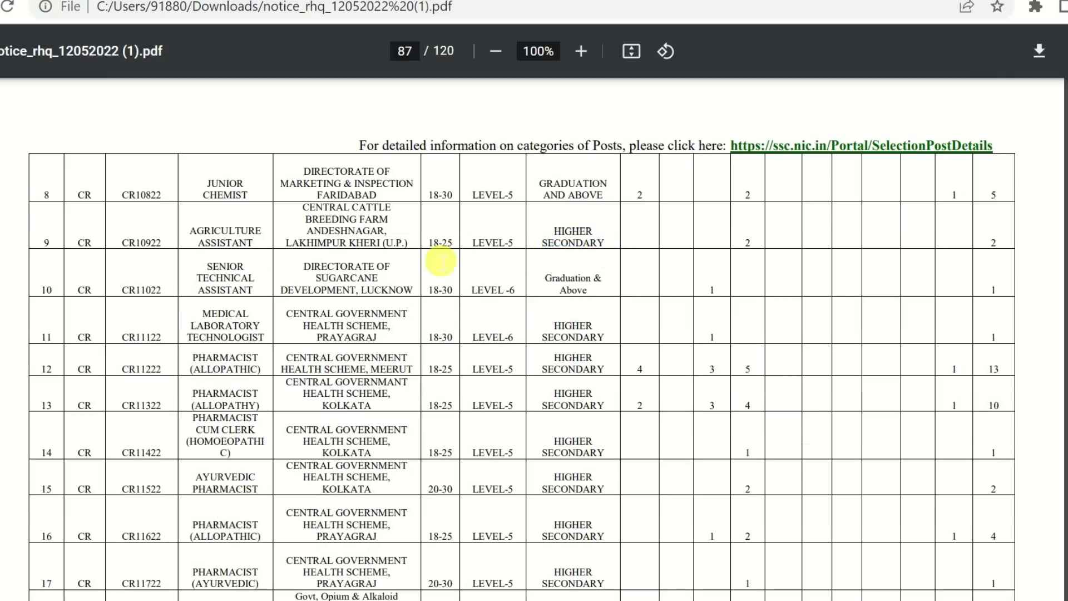
scroll(508, 353, down, 3)
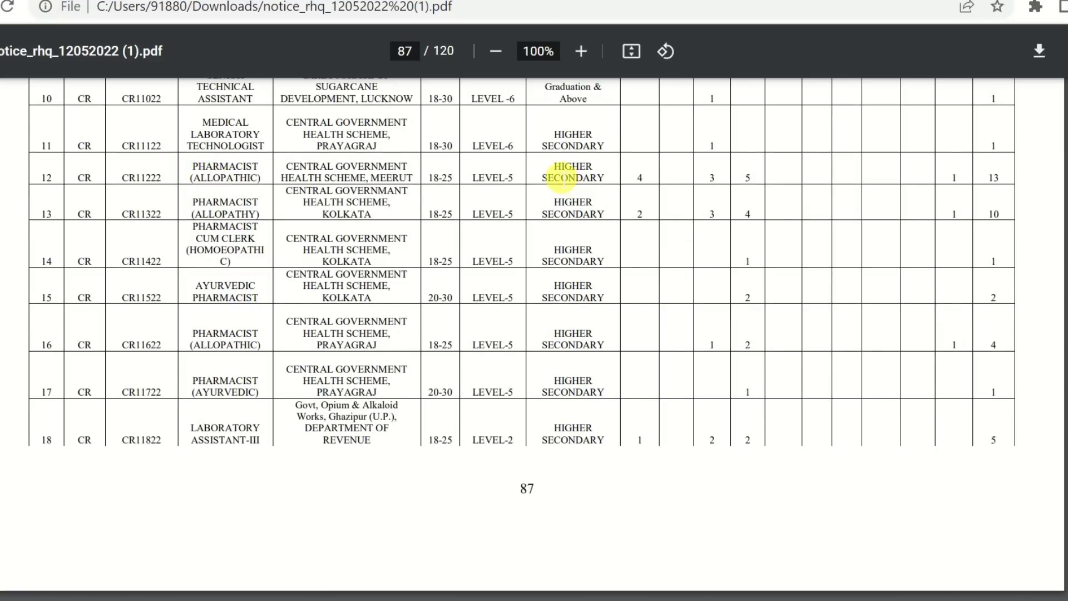
drag(550, 166, 594, 187)
click(594, 188)
drag(286, 167, 403, 180)
click(392, 190)
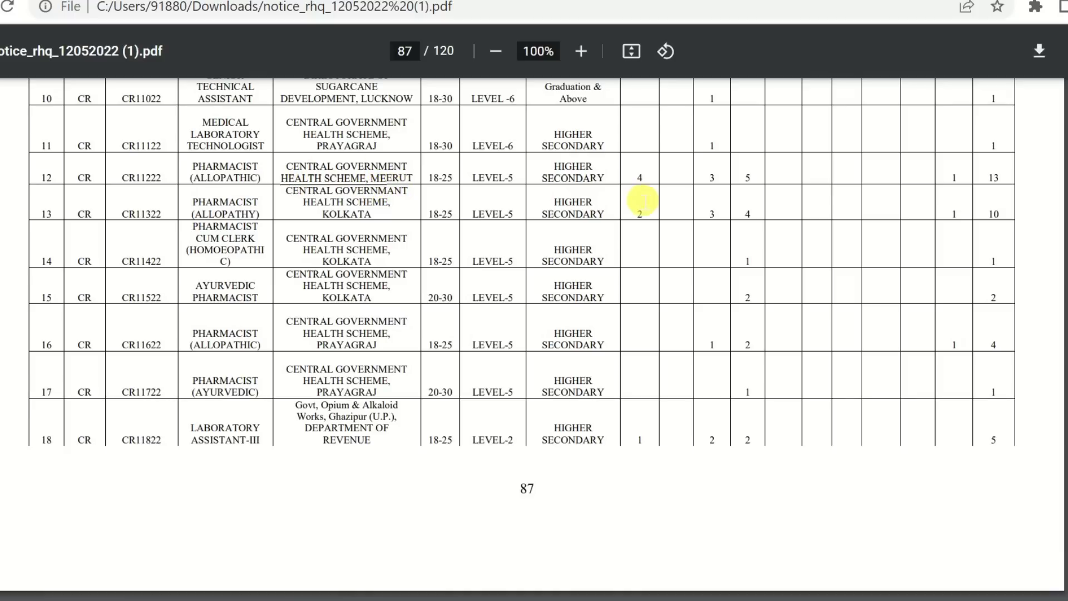
Step: Examine the post number, name, department and qualification of Laboratory Assistant post CR11922 on page 88
scroll(637, 234, down, 4)
scroll(628, 242, down, 5)
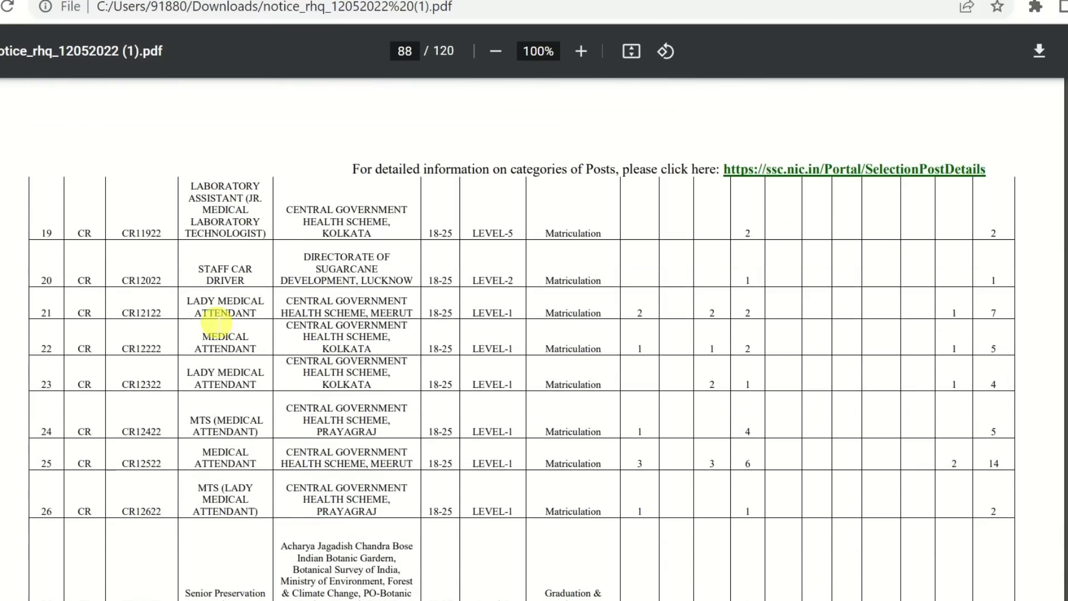
double_click(127, 234)
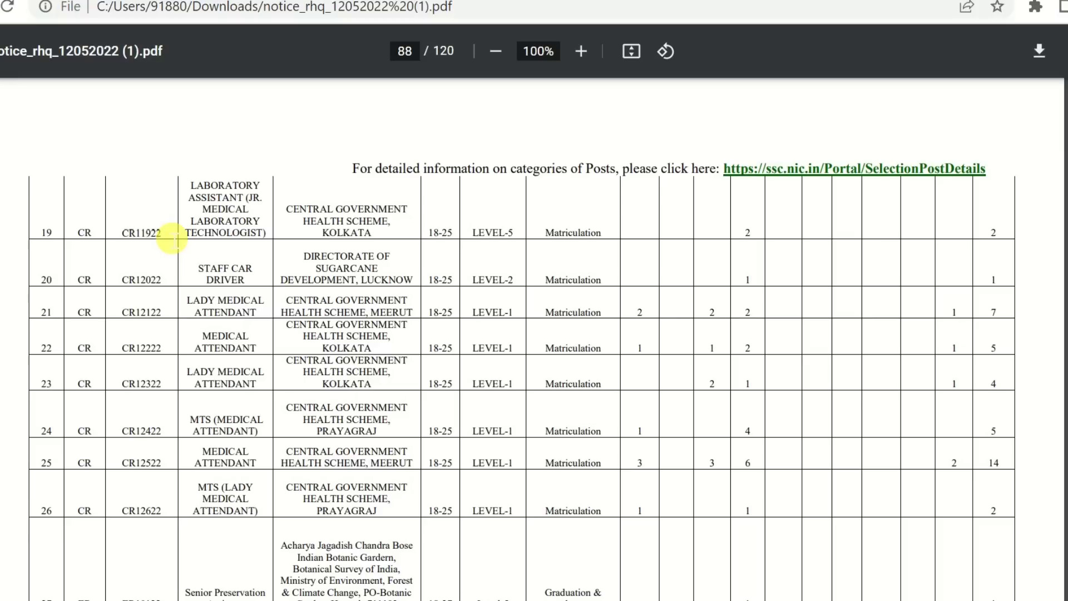
mouse_move(544, 239)
mouse_down()
mouse_move(598, 237)
mouse_move(541, 242)
mouse_up()
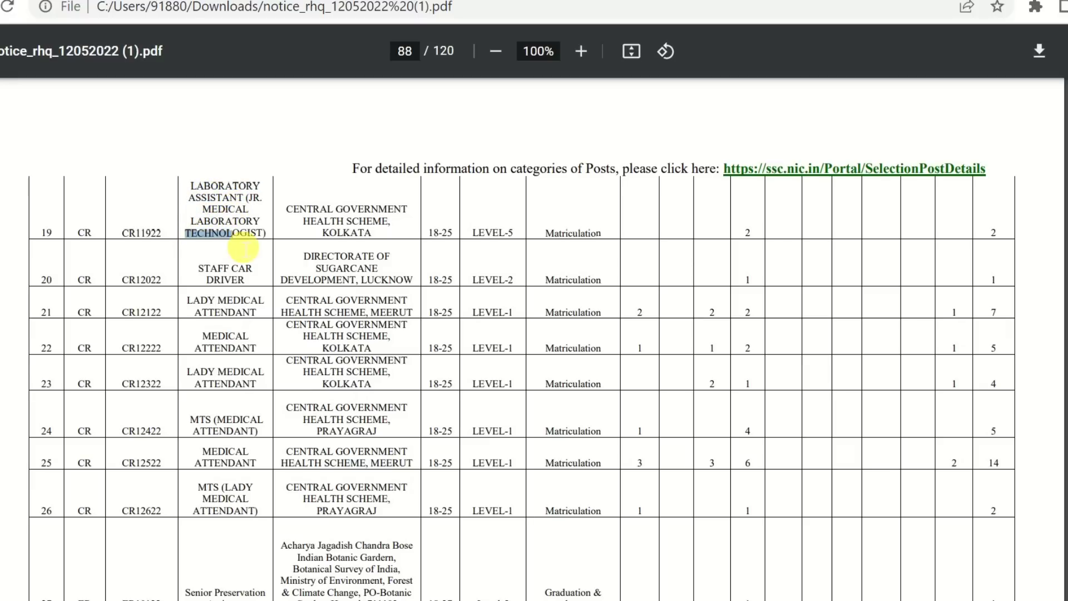
click(134, 241)
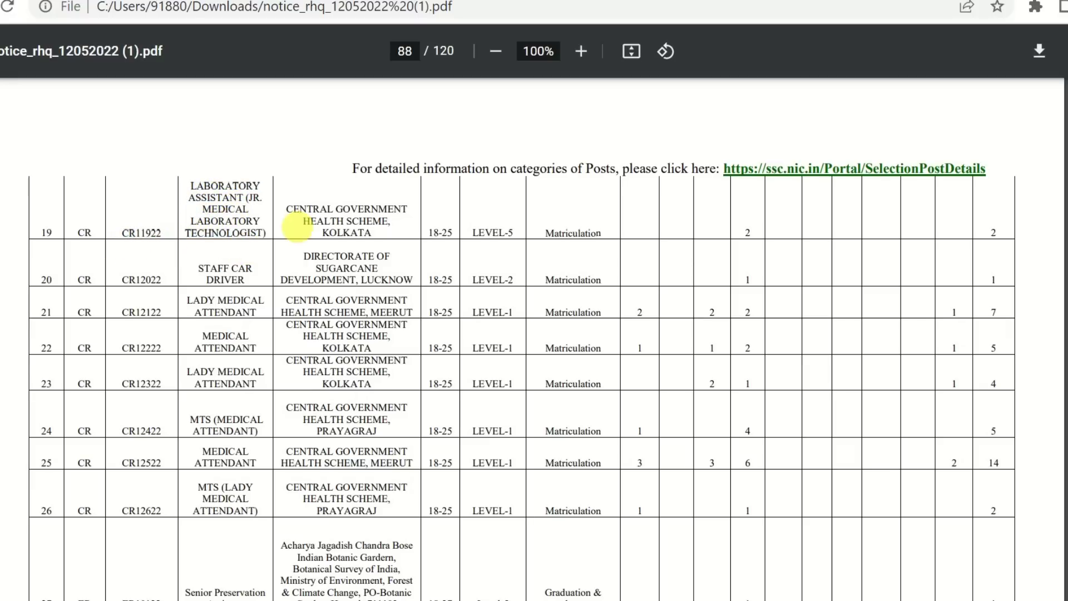
drag(294, 209, 374, 243)
click(378, 242)
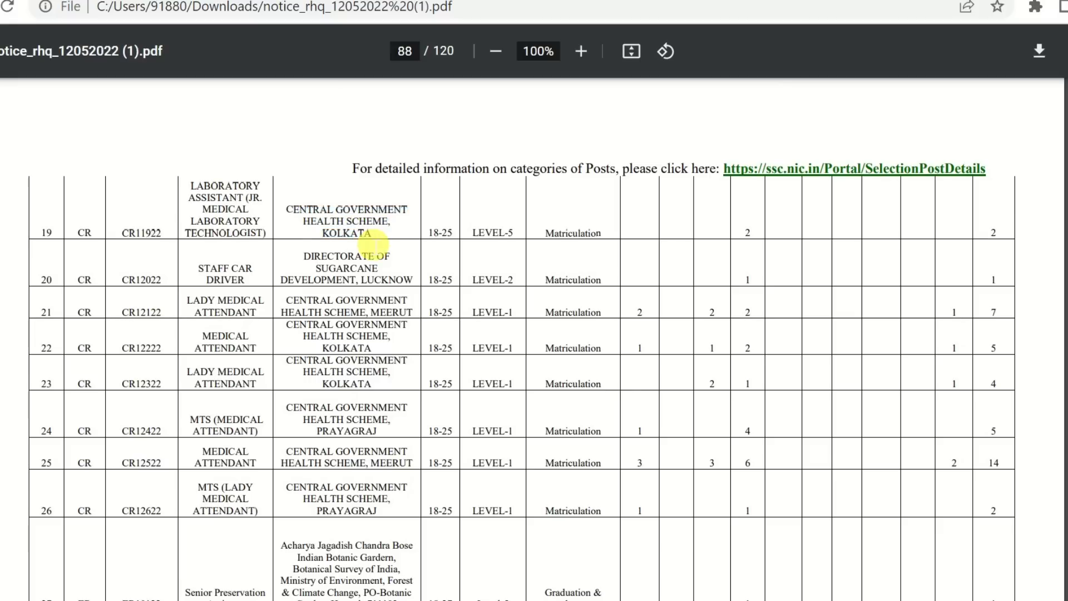
Step: Look through the Eastern Region posts and vacancies in the rest of the table, then return to the application form
scroll(589, 364, down, 20)
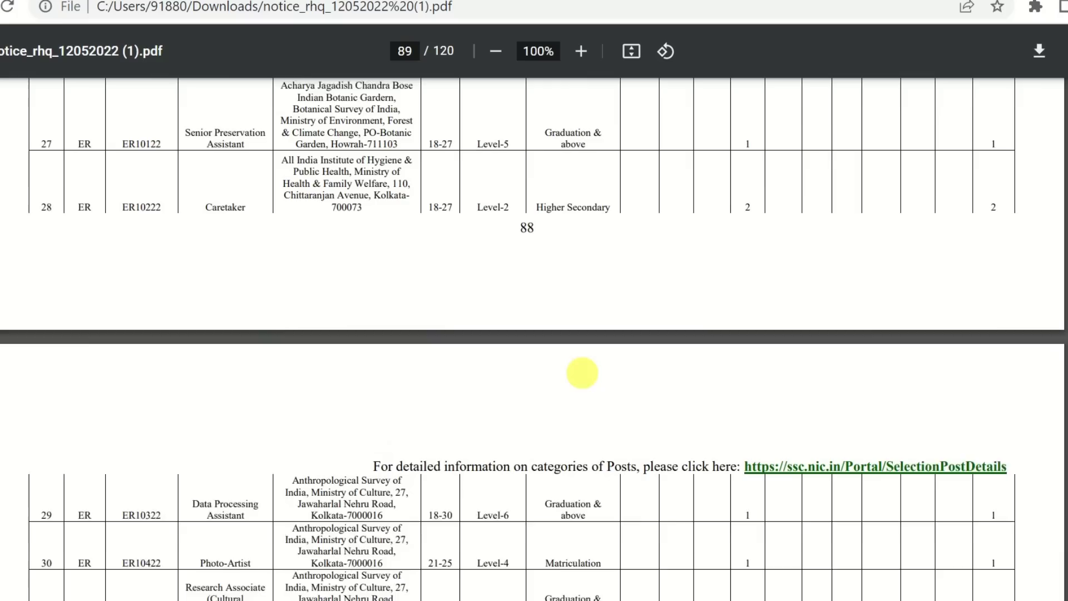
scroll(589, 380, down, 12)
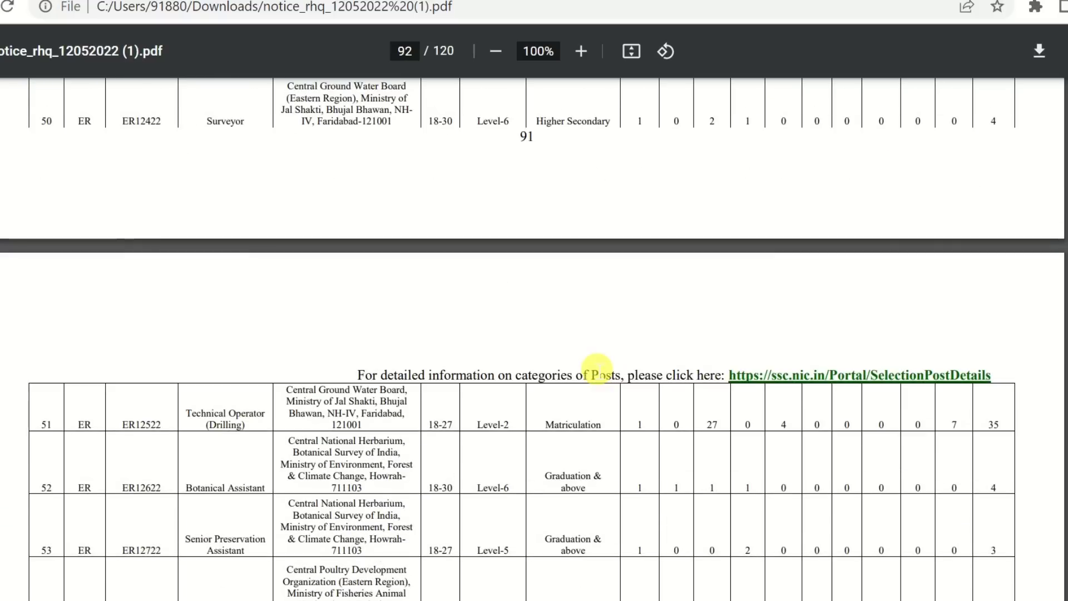
scroll(589, 362, down, 8)
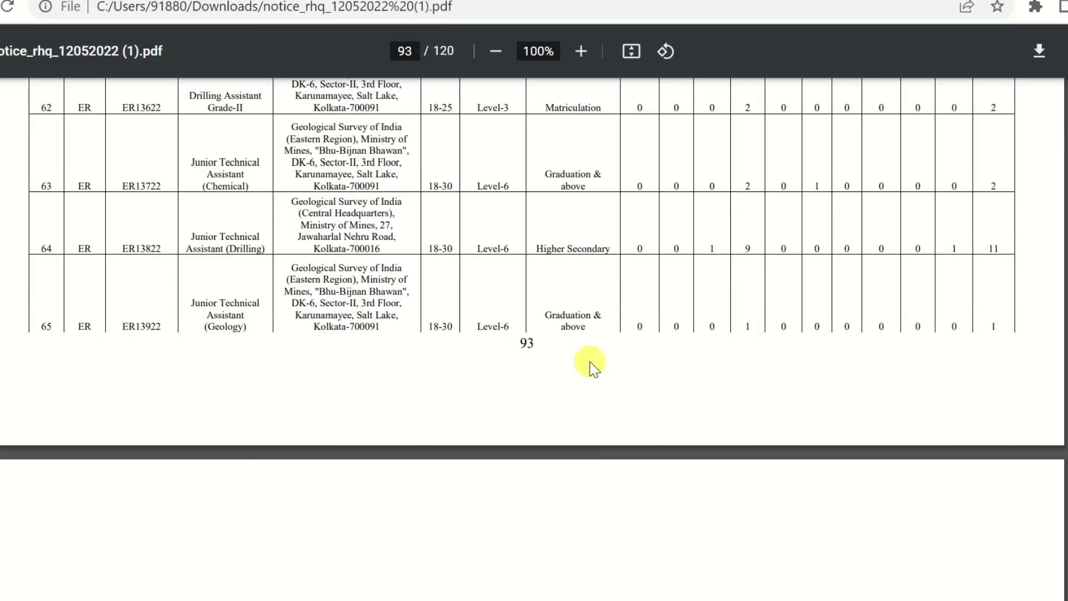
scroll(589, 362, down, 10)
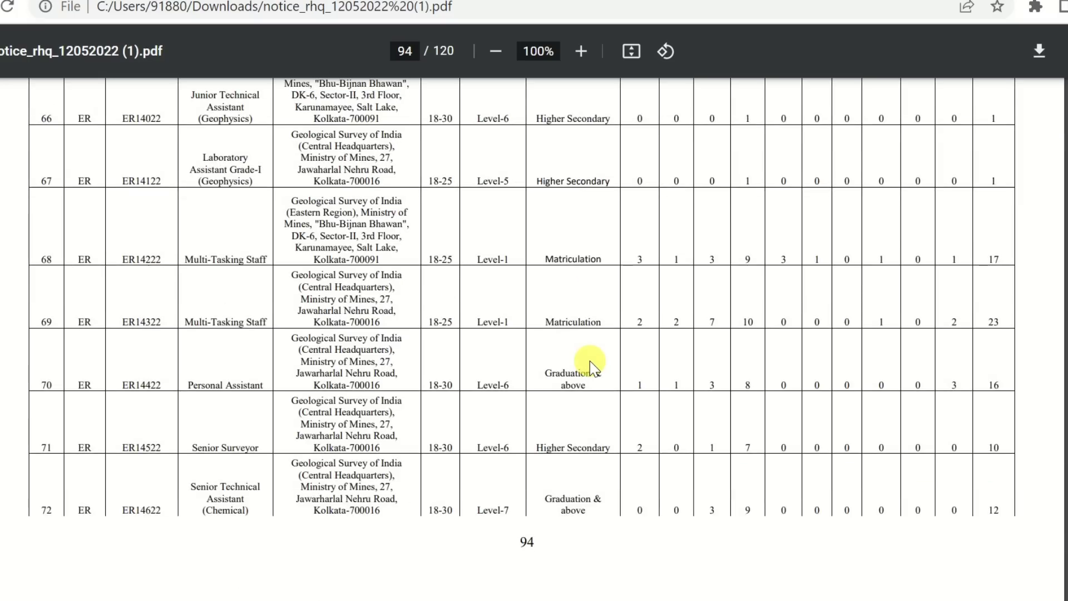
scroll(589, 364, down, 3)
scroll(598, 370, down, 20)
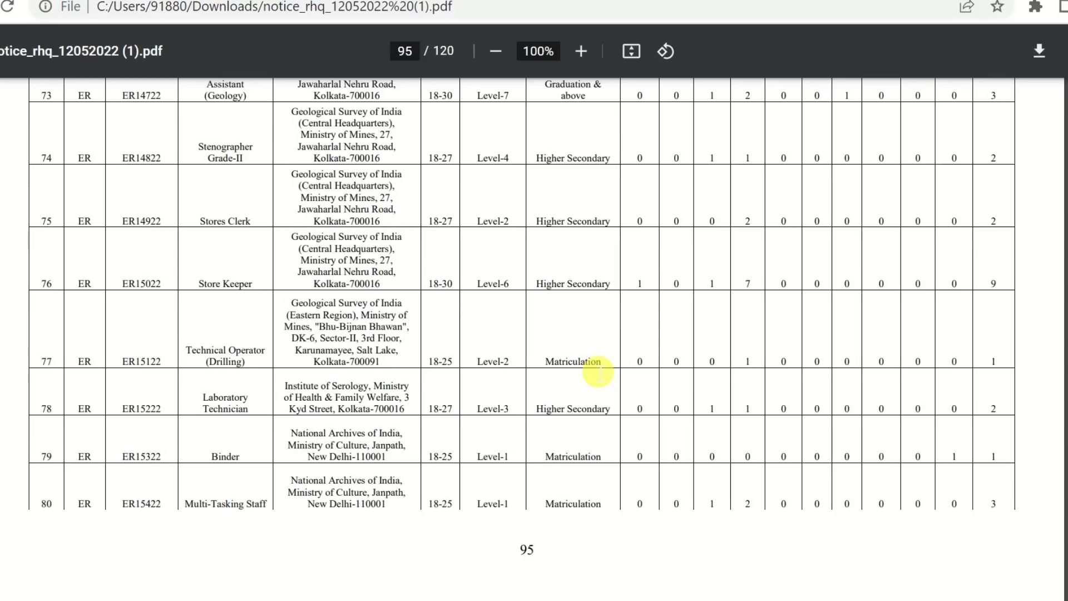
scroll(597, 400, down, 5)
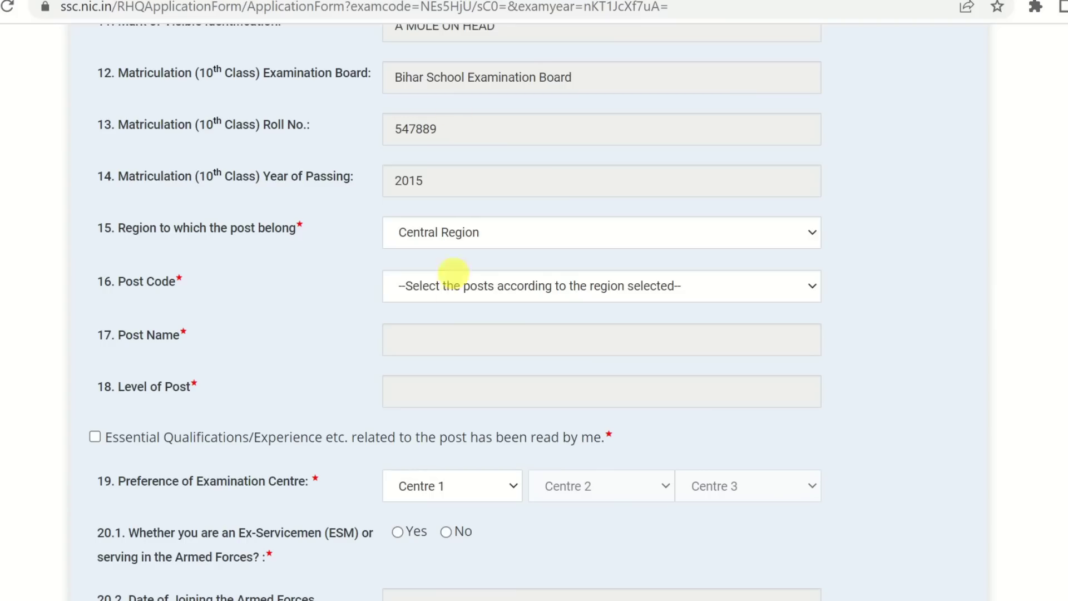
Step: Try the Central Region post codes CR11722, CR10122 and CR10422 in turn to check each post's name and level
click(470, 287)
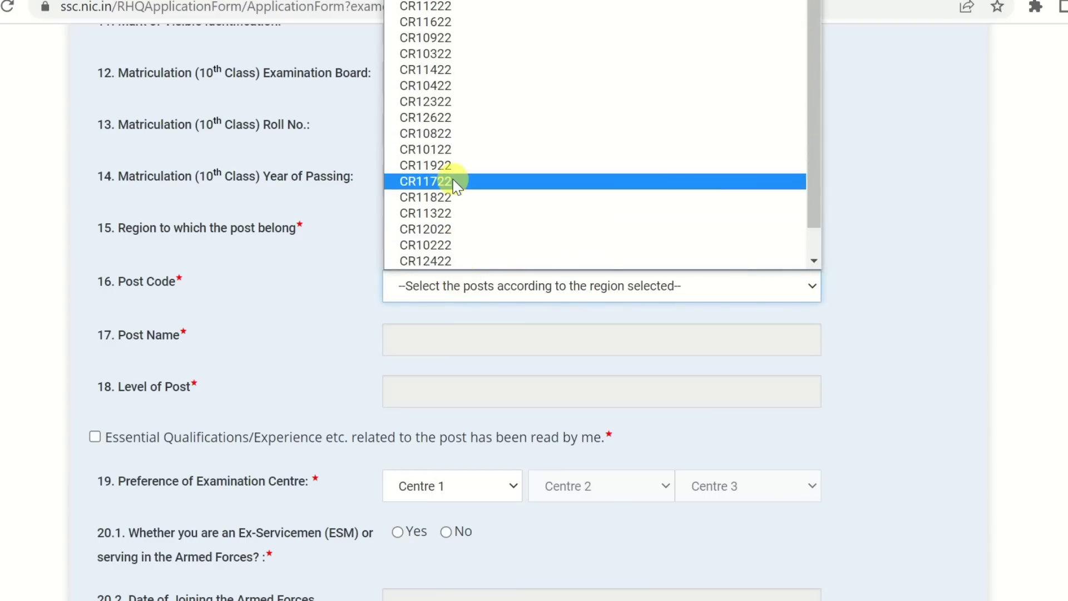
click(454, 181)
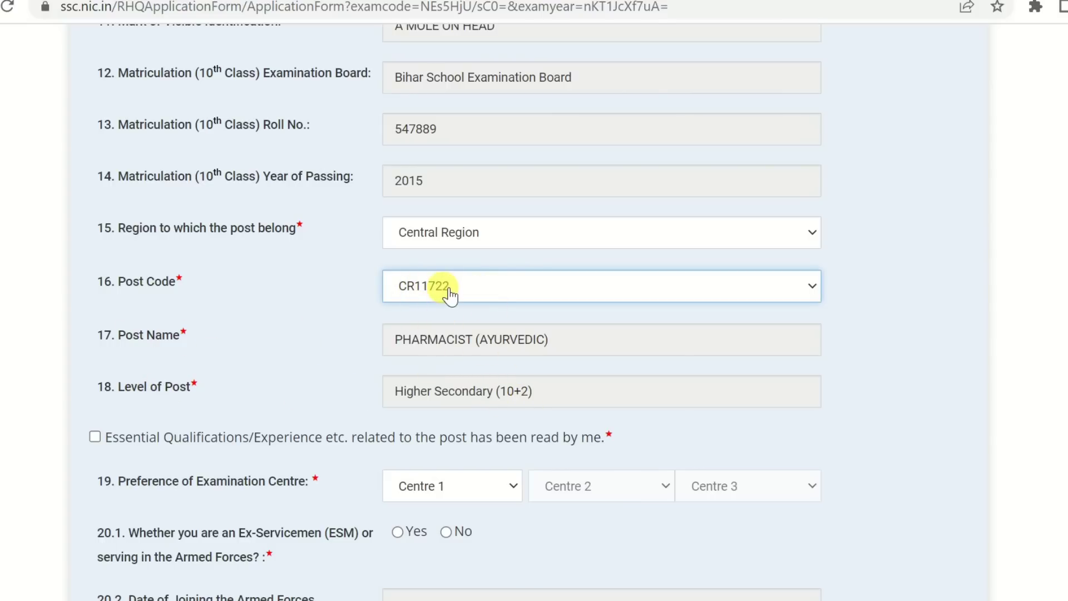
click(381, 288)
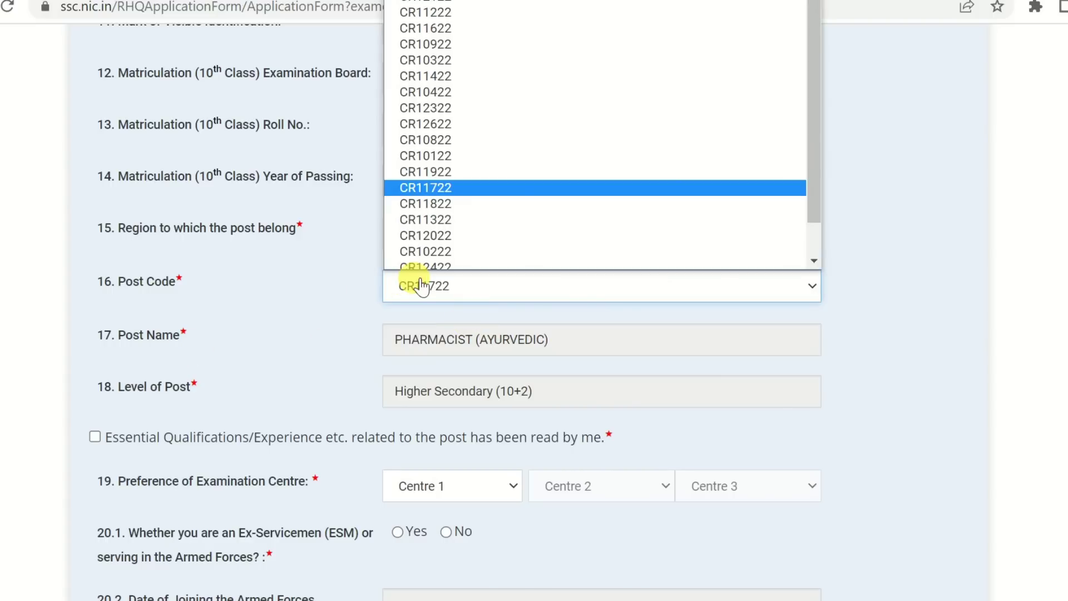
click(423, 156)
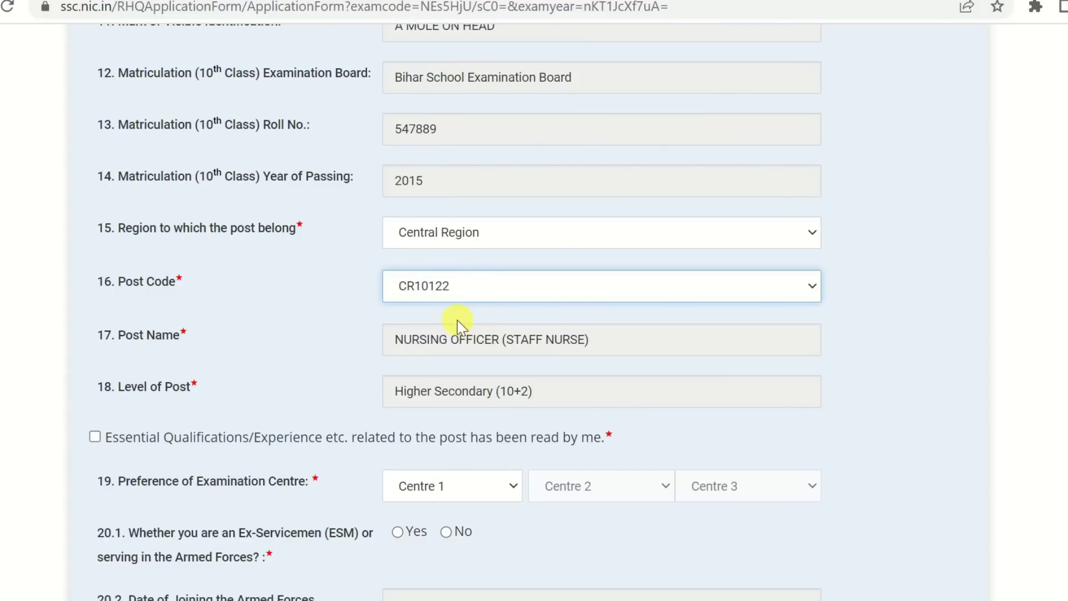
click(436, 285)
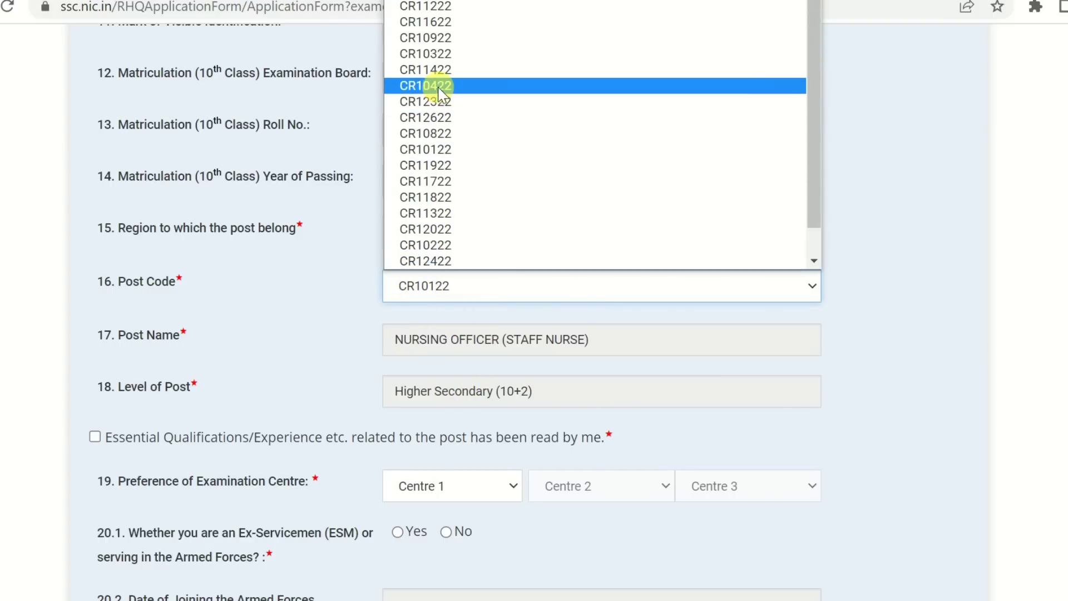
click(445, 92)
click(444, 347)
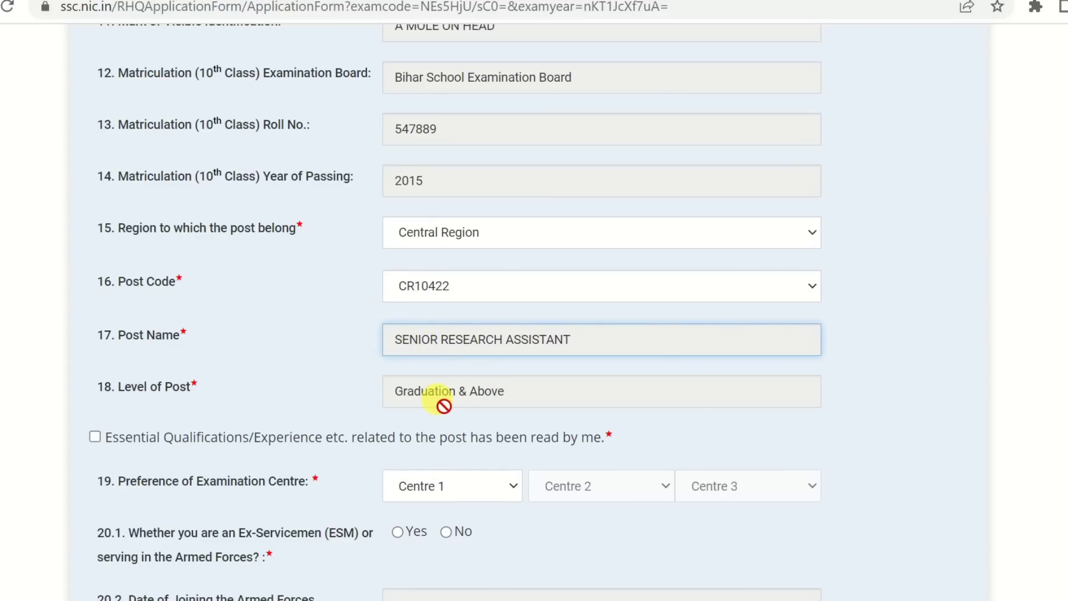
Step: Set the post code to CR11222 and declare that the essential qualifications and experience for the post have been read
click(453, 289)
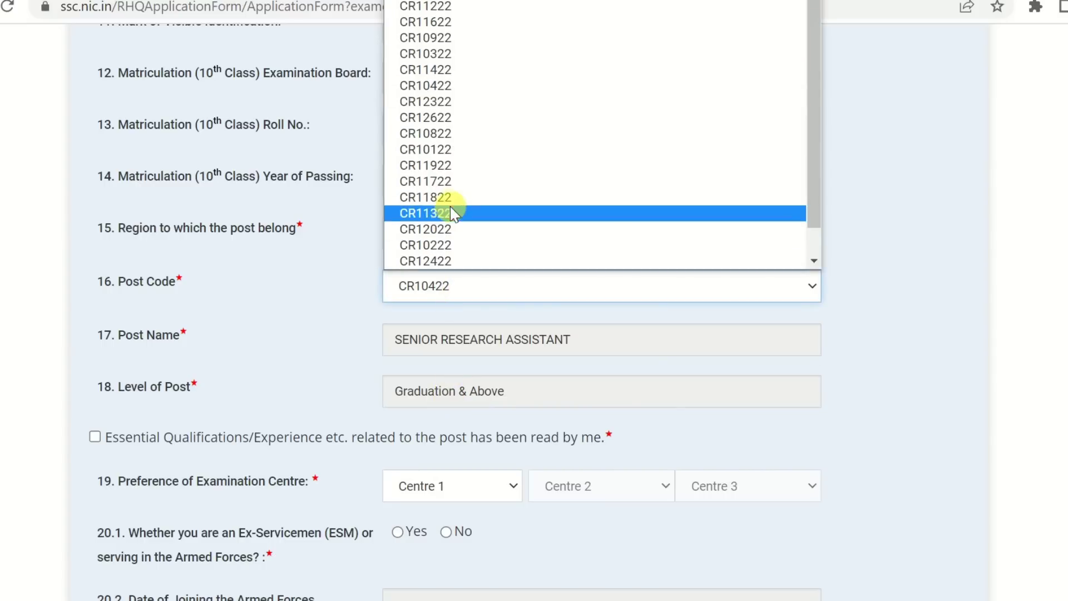
key(Escape)
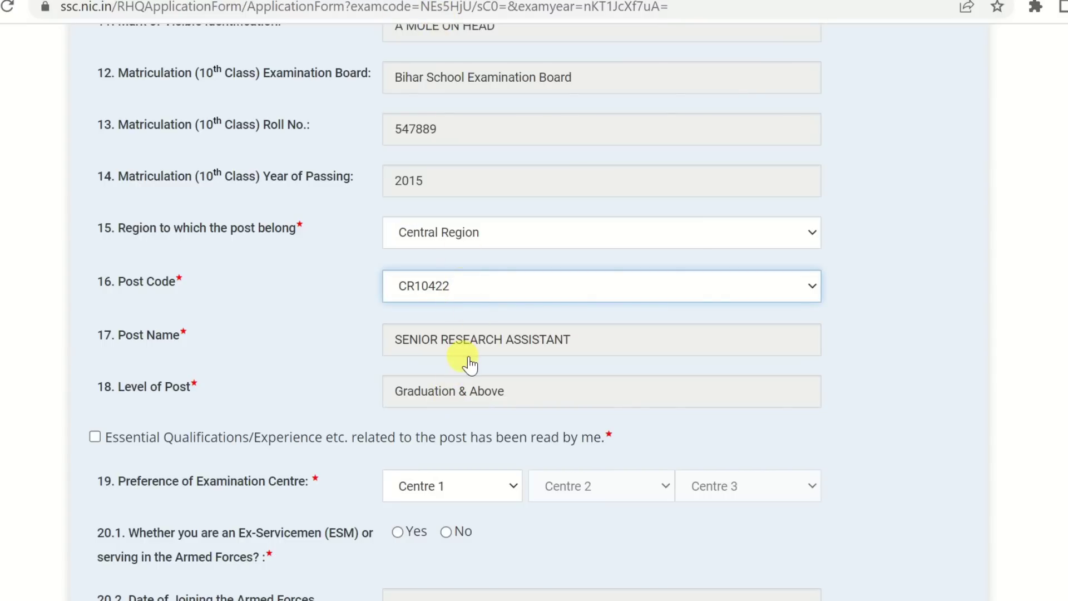
key(Down)
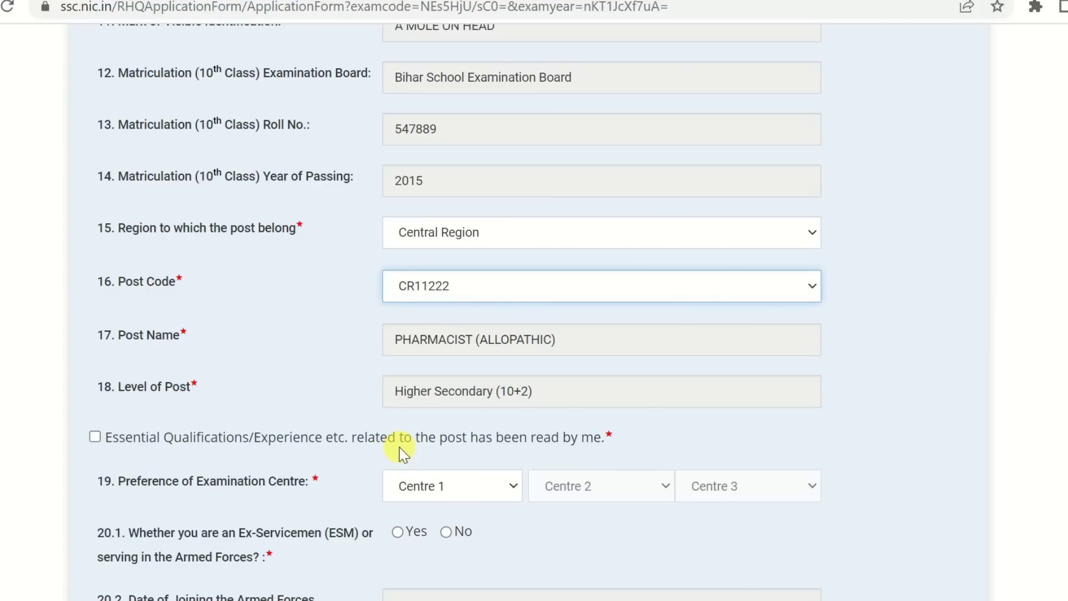
scroll(400, 453, down, 2)
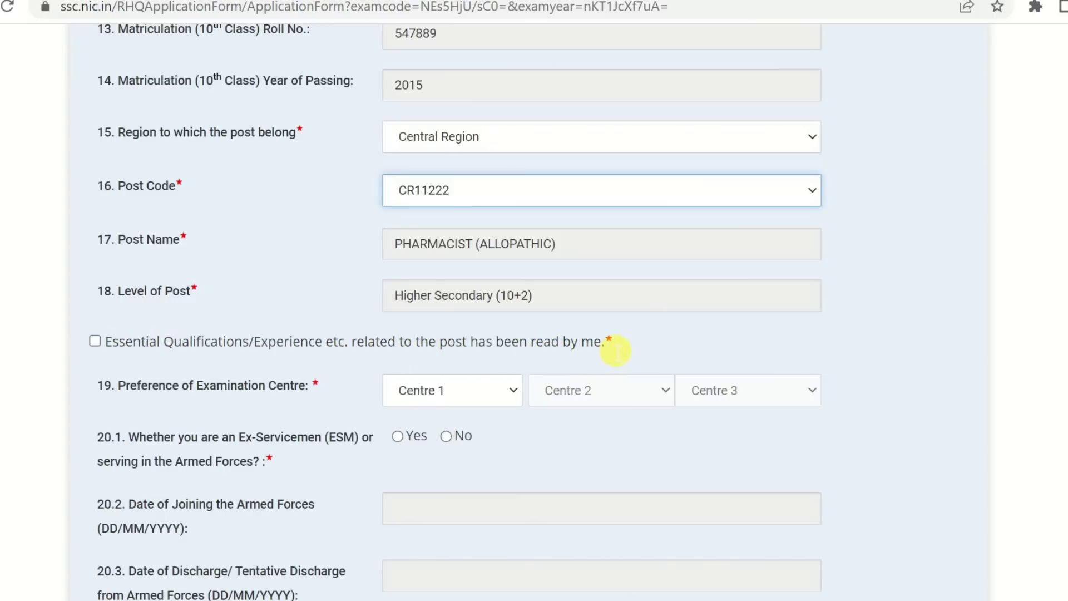
click(94, 340)
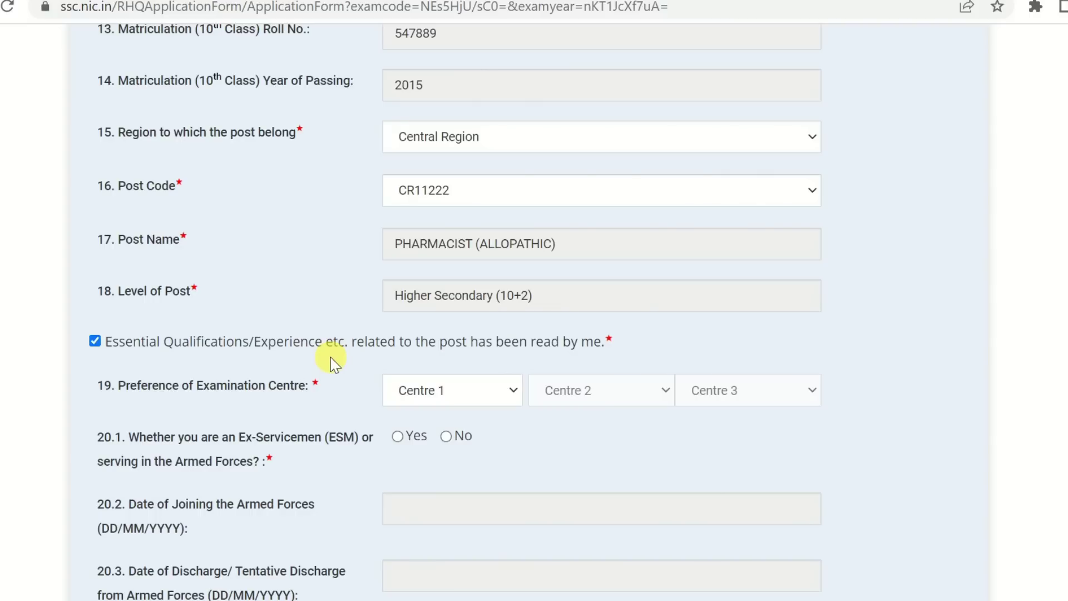
Step: Set the examination centre preferences to CR-Kanpur(3009), CR-Bareilly(3005) and CR-Lucknow(3010), in that order
click(465, 388)
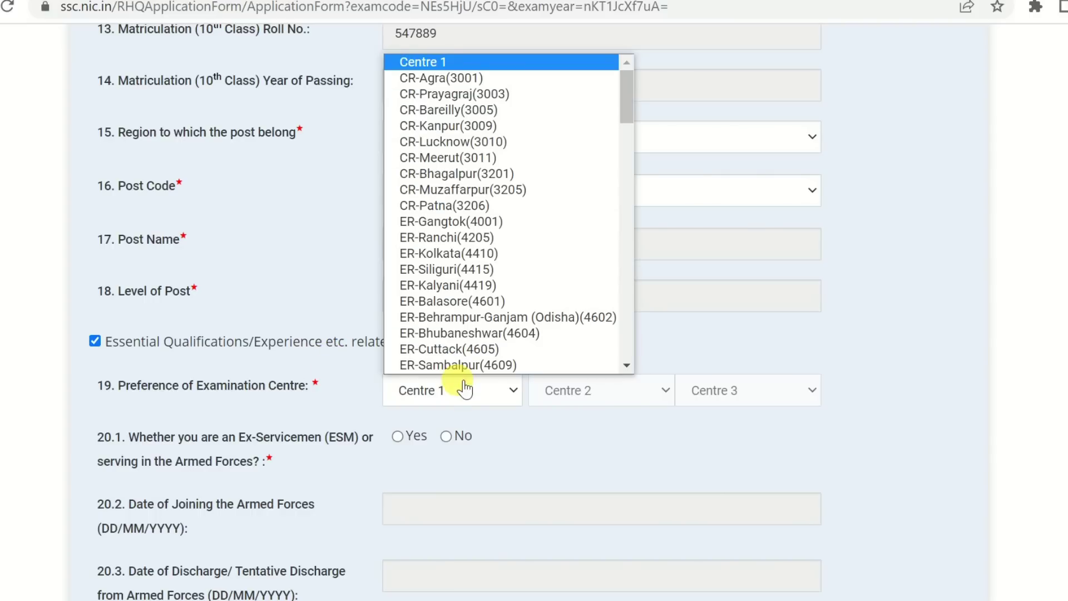
key(Down)
key(Down)
key(Down)
key(Down)
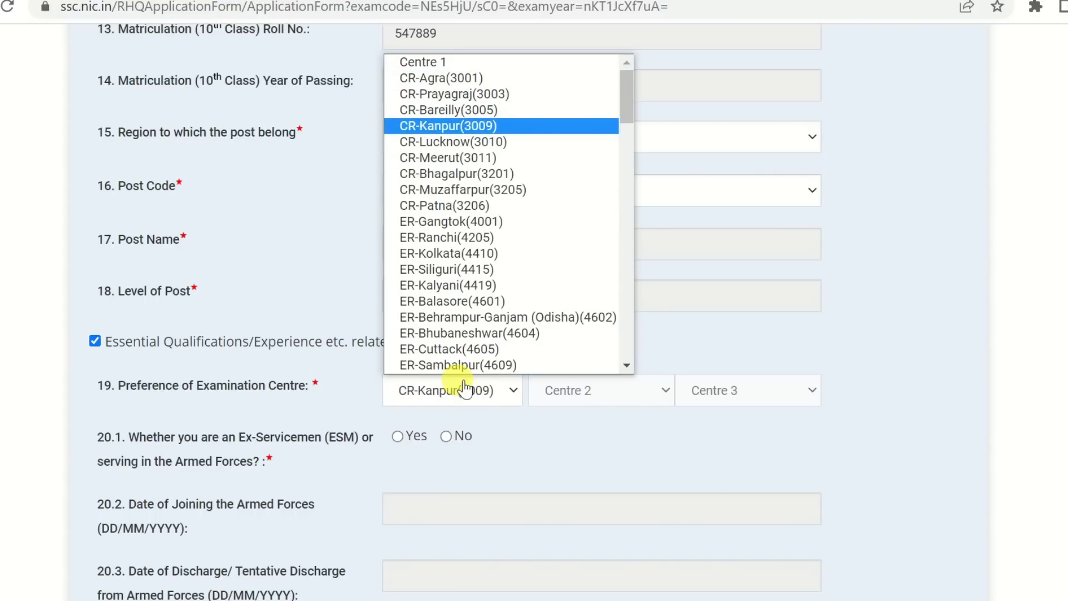
key(Return)
click(623, 396)
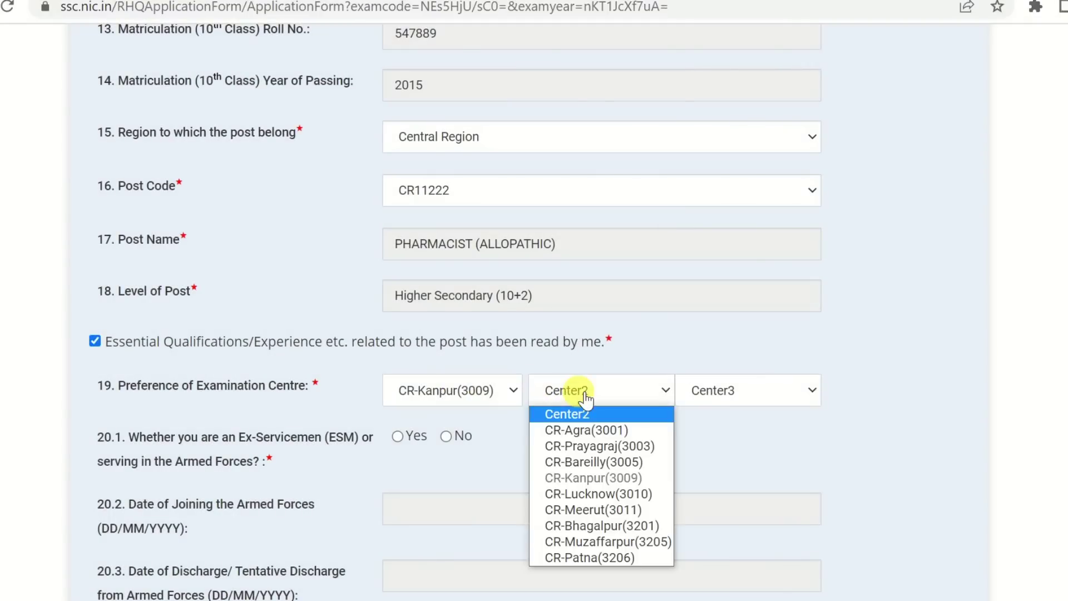
click(585, 464)
click(709, 390)
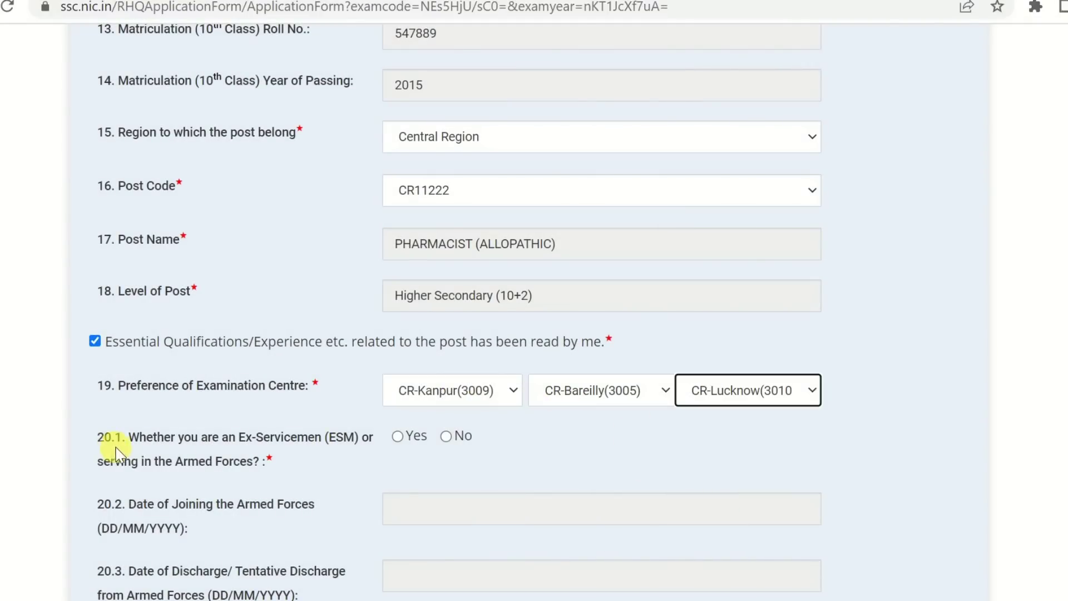
Step: Answer No to being an Ex-Serviceman or serving in the Armed Forces in question 20.1
scroll(225, 456, down, 3)
click(398, 246)
click(447, 246)
scroll(329, 231, down, 2)
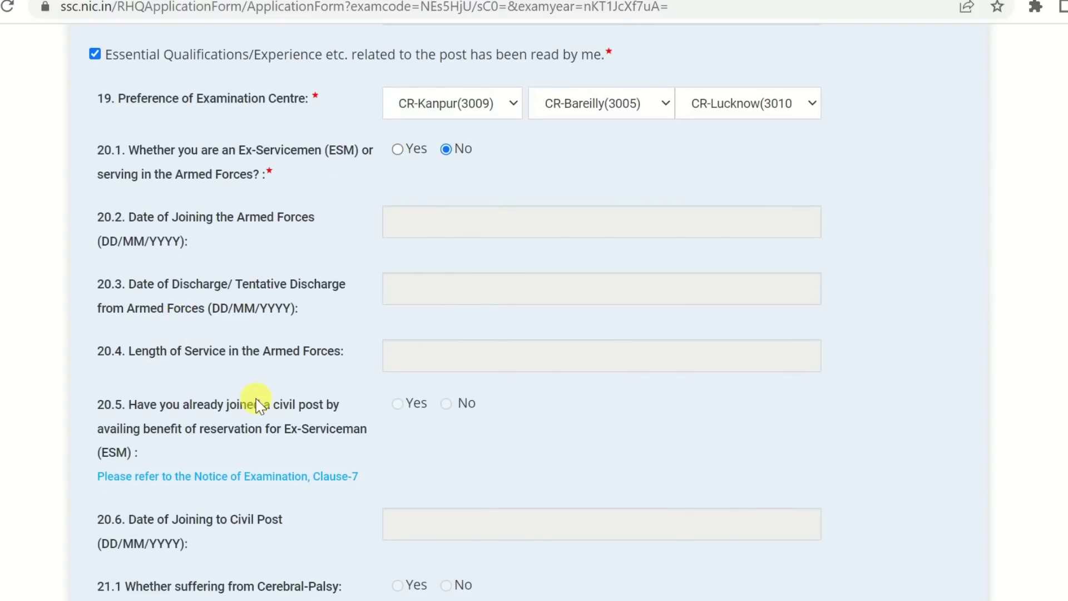
Step: Look through the form up to the age relaxation question, examine the posts' age limits on page 97 of the notice PDF, and return
scroll(327, 255, down, 2)
scroll(322, 367, down, 6)
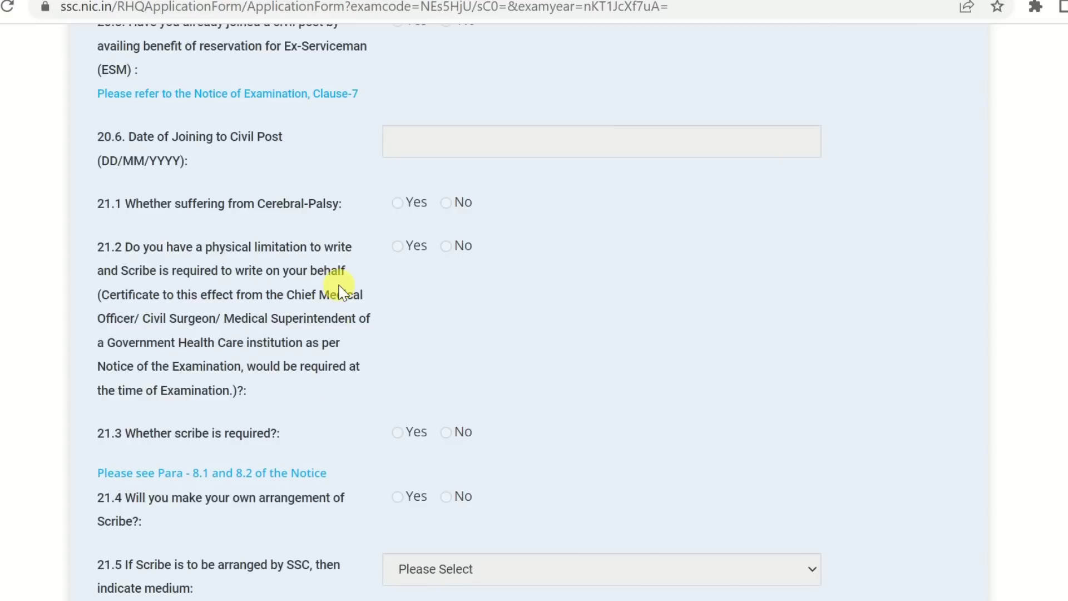
scroll(342, 287, down, 7)
scroll(342, 287, down, 2)
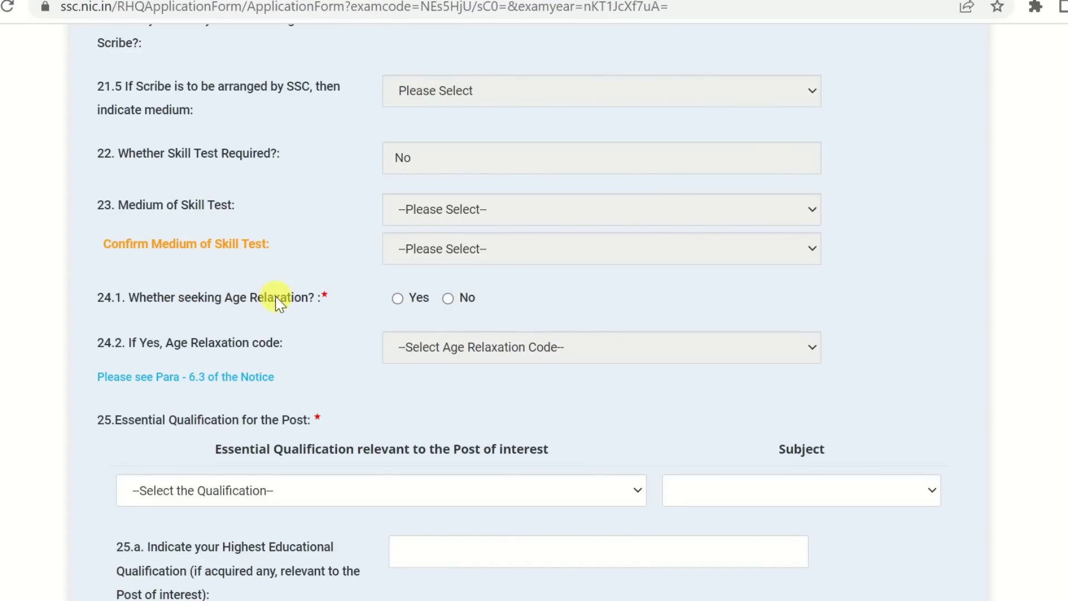
key(ctrl+Tab)
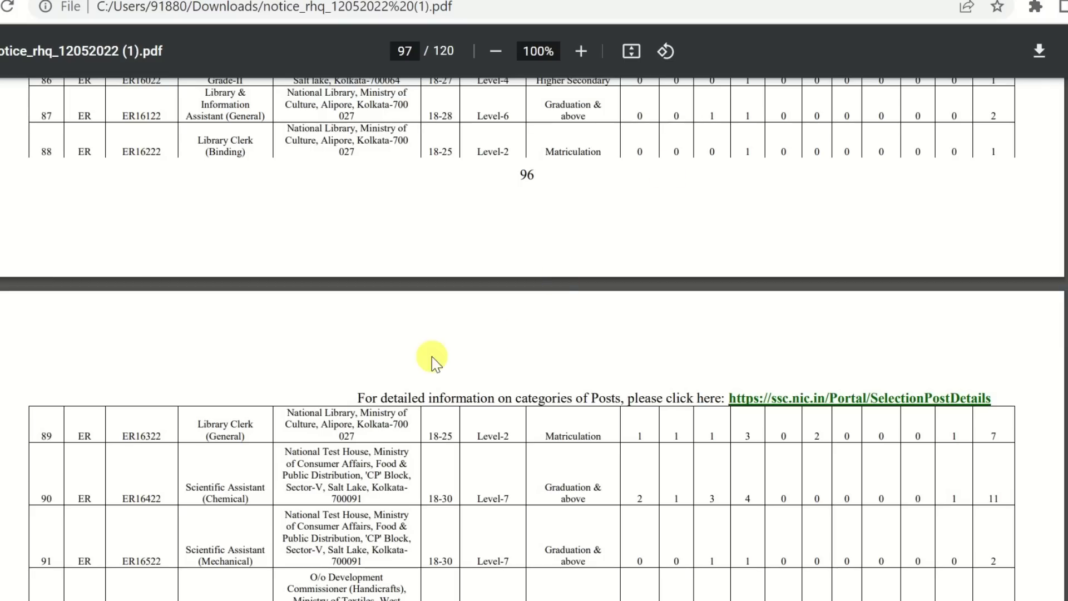
drag(196, 328, 256, 341)
click(257, 341)
drag(438, 349, 455, 350)
click(455, 351)
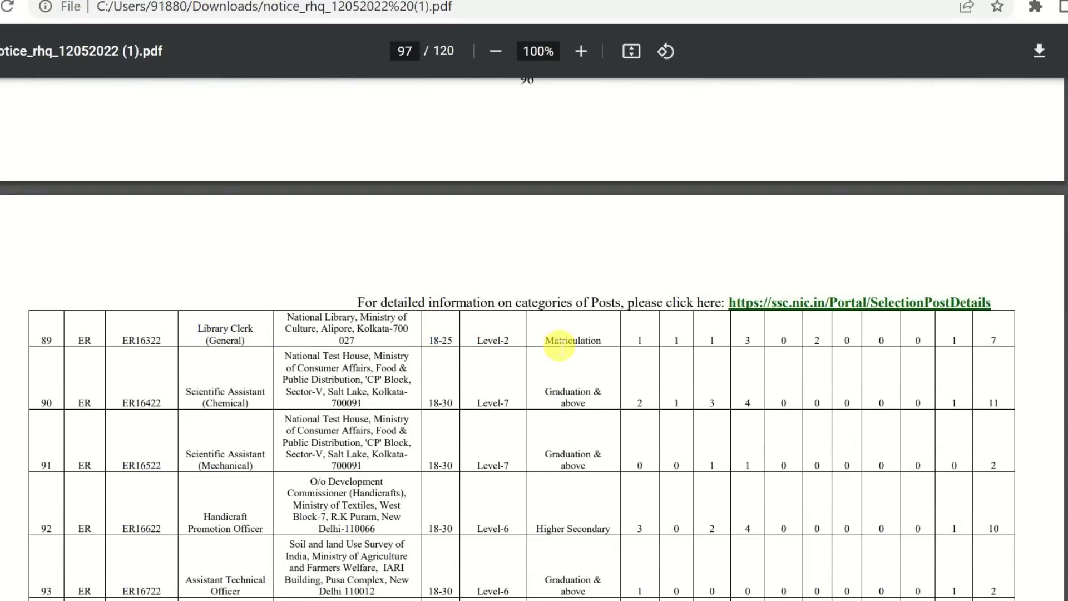
scroll(559, 345, down, 2)
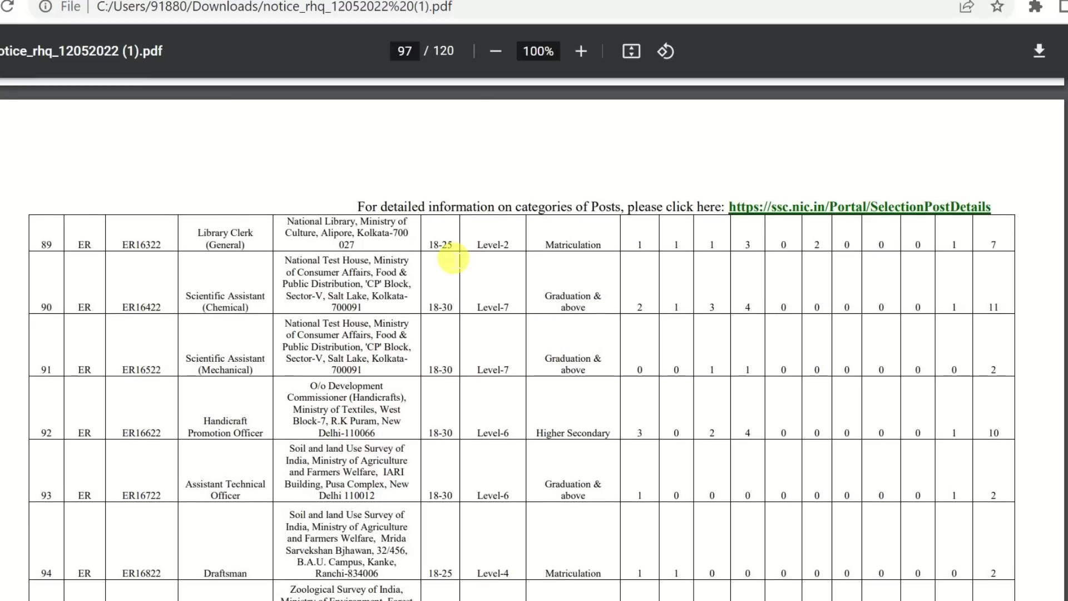
key(ctrl+Tab)
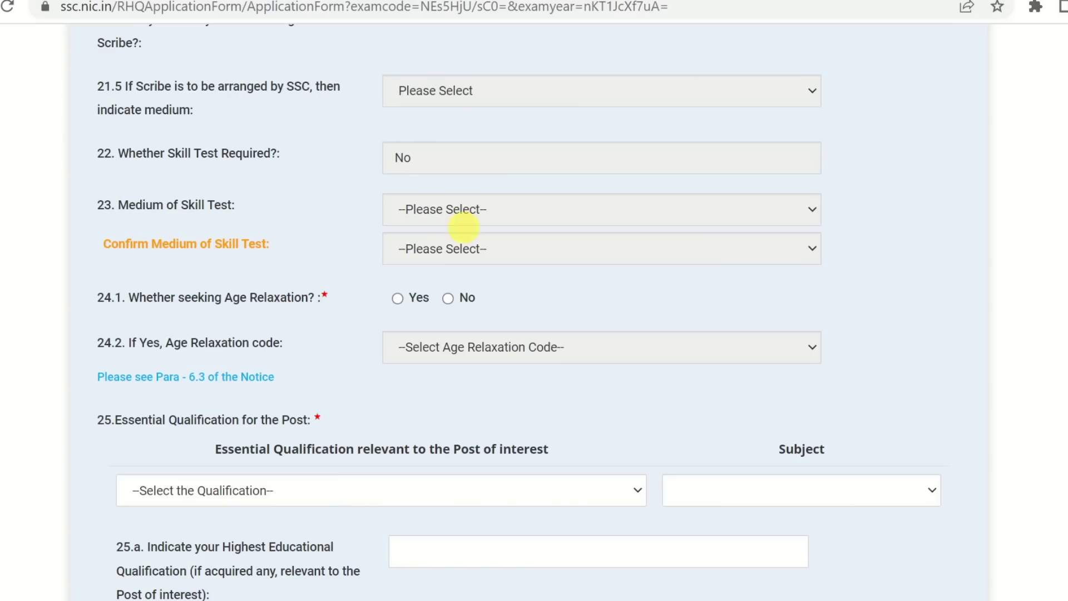
Step: View the age relaxation codes offered under Yes in question 24, and set the age relaxation answer to No
click(397, 298)
drag(197, 298, 288, 299)
click(419, 303)
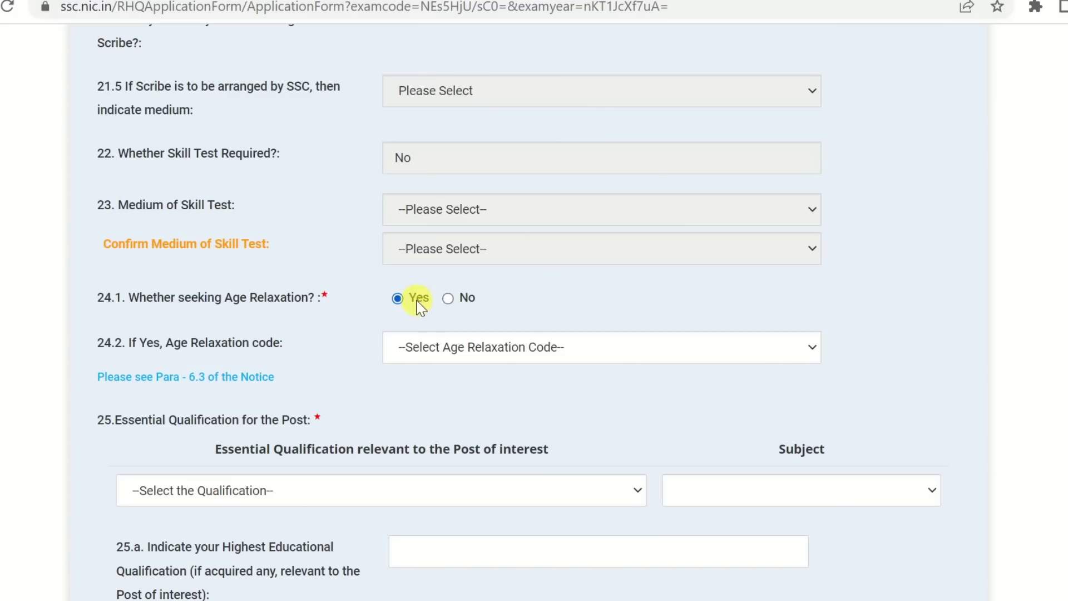
click(490, 356)
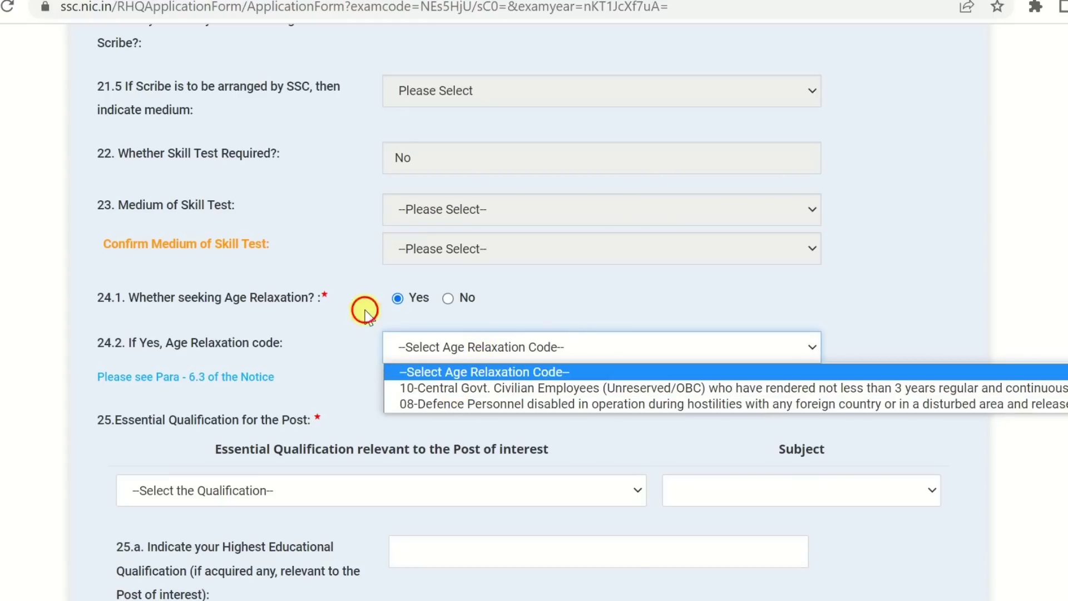
click(447, 309)
click(447, 303)
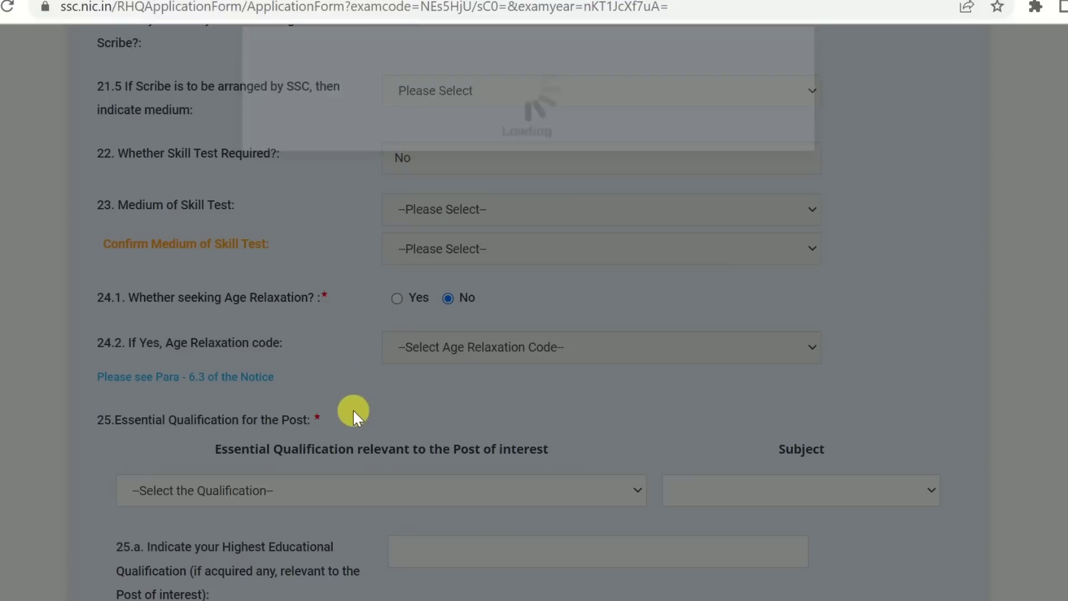
Step: Review the form's answers and examine the essential qualification options offered for the Pharmacist (Allopathic) post
scroll(365, 401, down, 3)
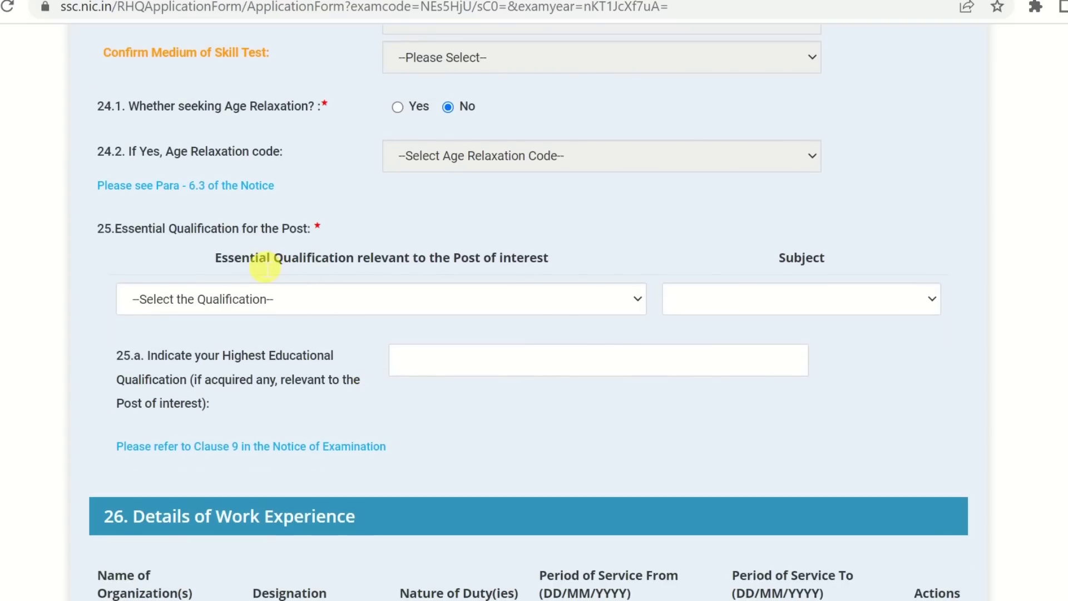
scroll(406, 369, up, 14)
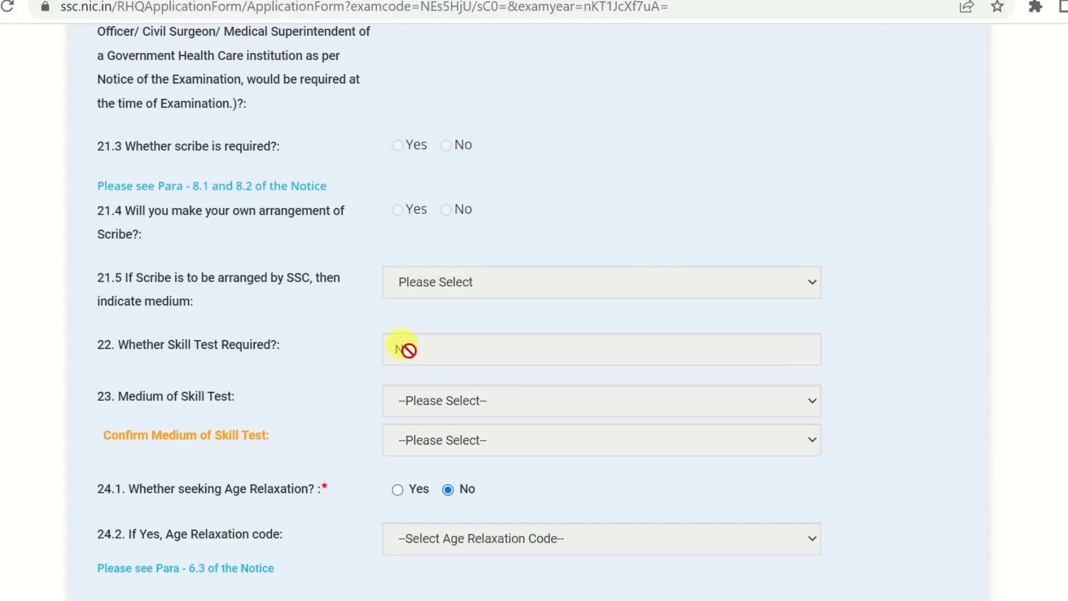
scroll(417, 326, up, 6)
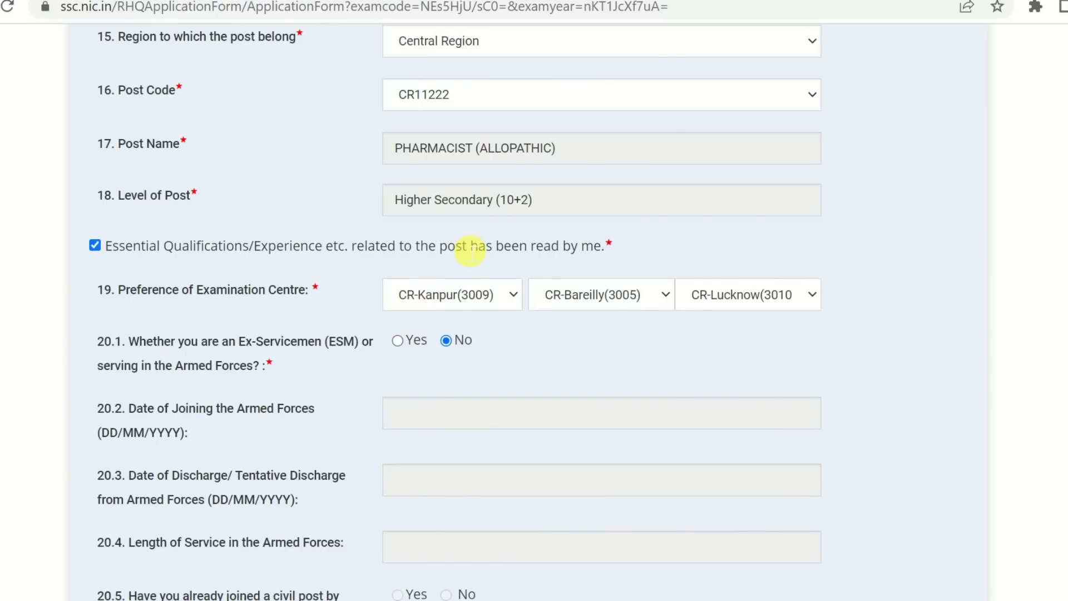
scroll(345, 392, down, 20)
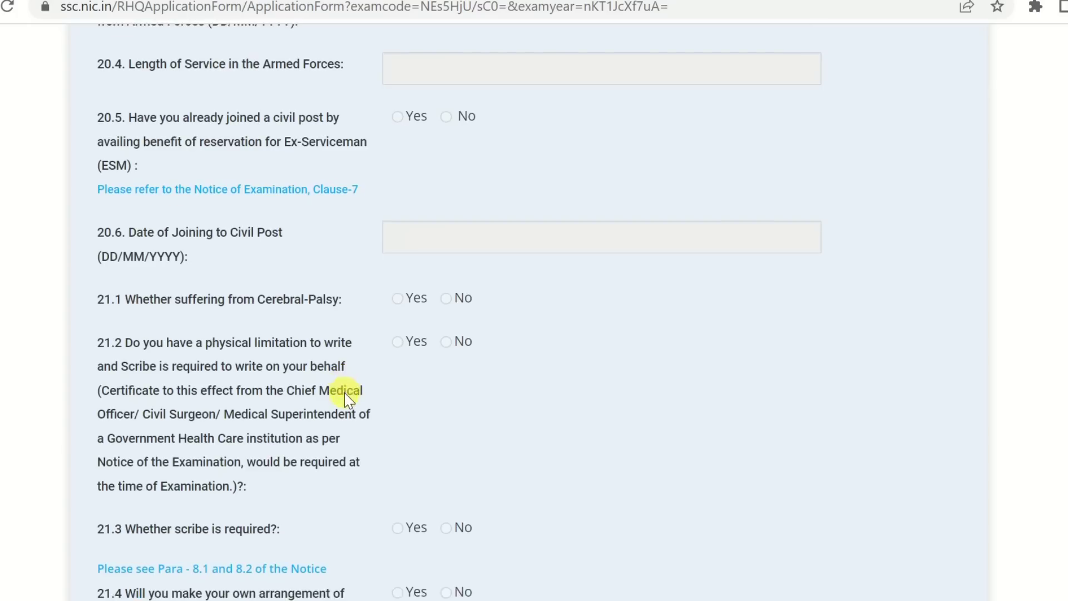
scroll(345, 394, down, 2)
click(303, 204)
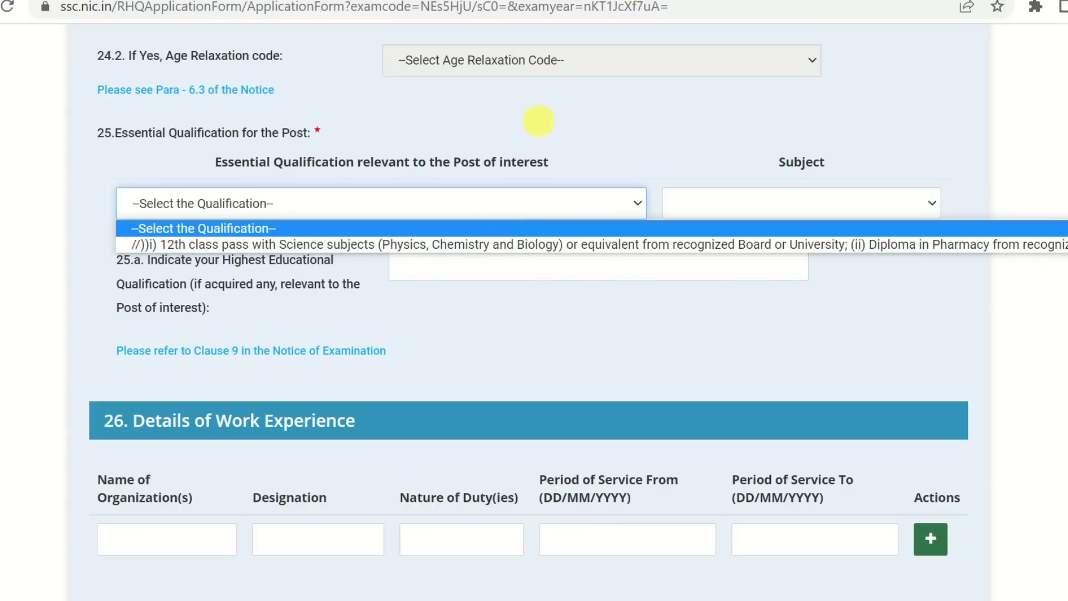
click(538, 121)
Step: Go back to the post details and change the Central Region post code to CR12622
scroll(544, 417, up, 7)
scroll(445, 368, down, 7)
scroll(425, 287, up, 20)
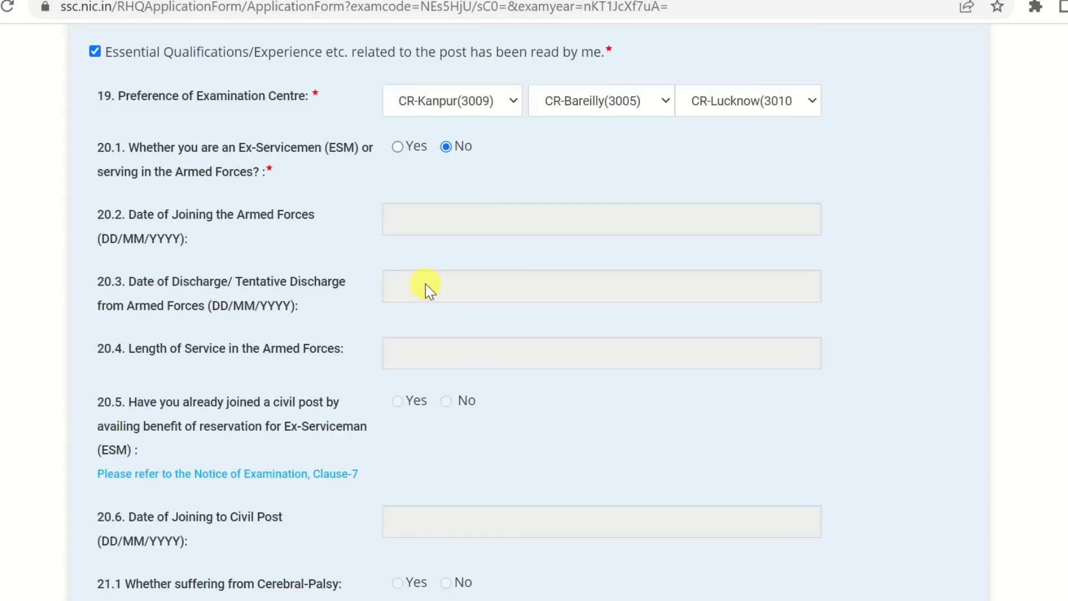
scroll(429, 289, up, 7)
click(469, 236)
click(474, 290)
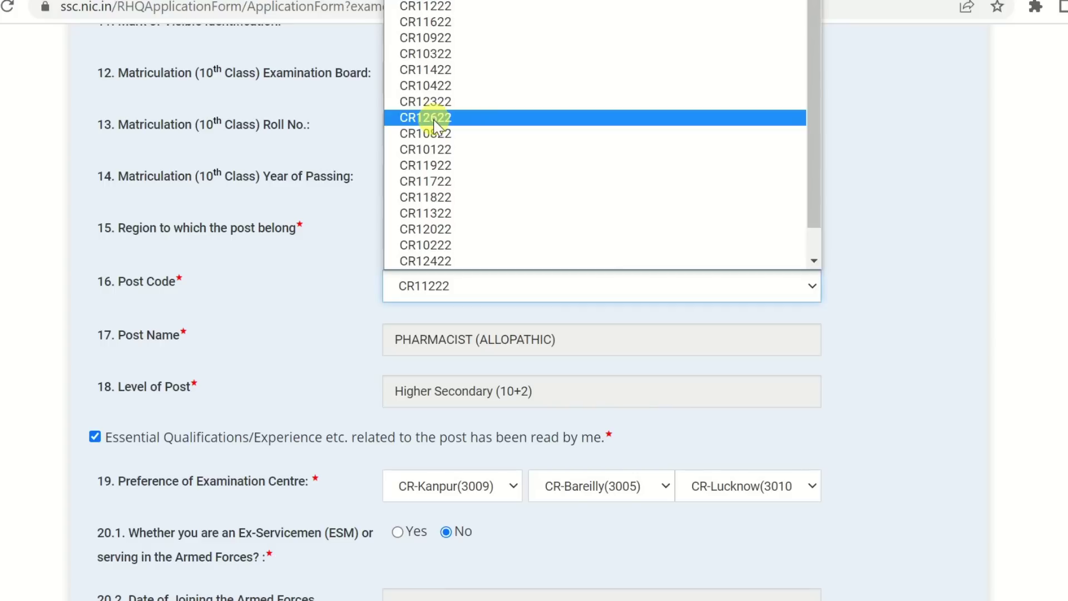
click(478, 315)
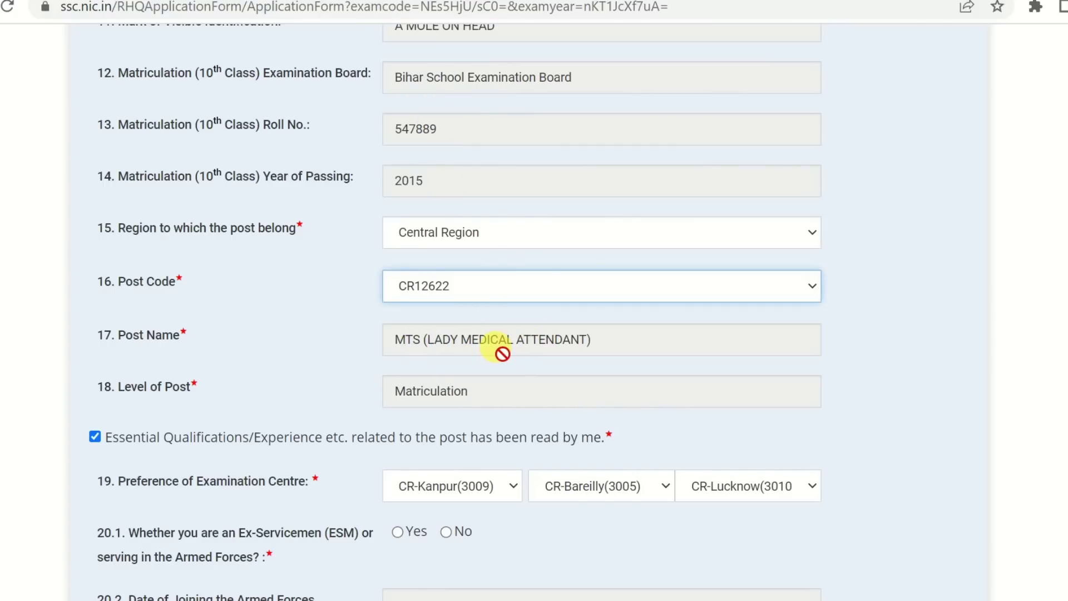
Step: Choose the Matriculation with First Aid certificate option as the essential qualification and subject, and enter 12th as the highest educational qualification
scroll(503, 354, down, 12)
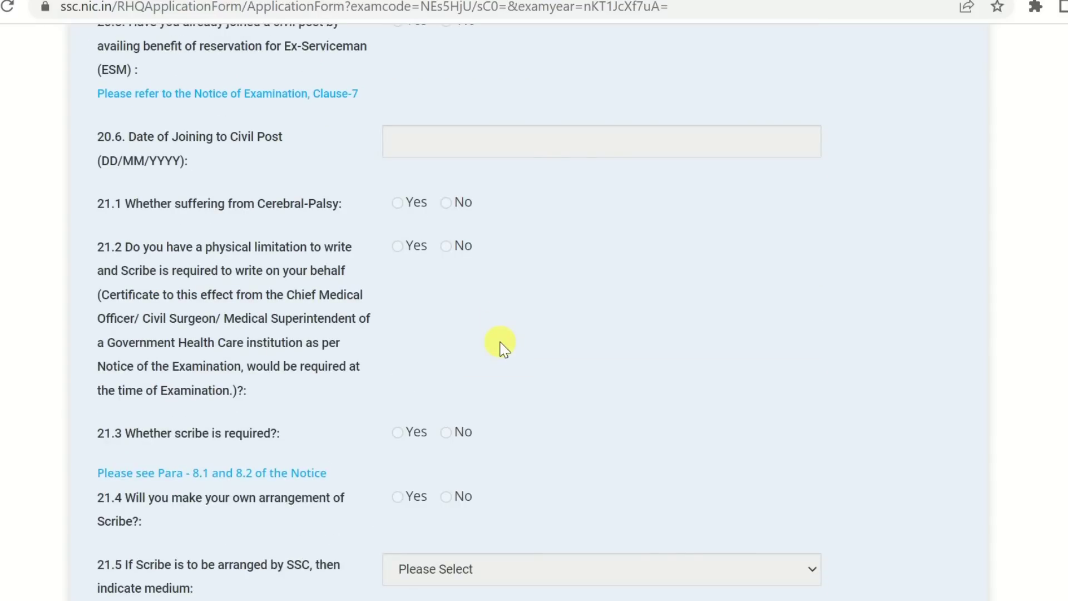
scroll(502, 348, down, 8)
scroll(506, 347, down, 5)
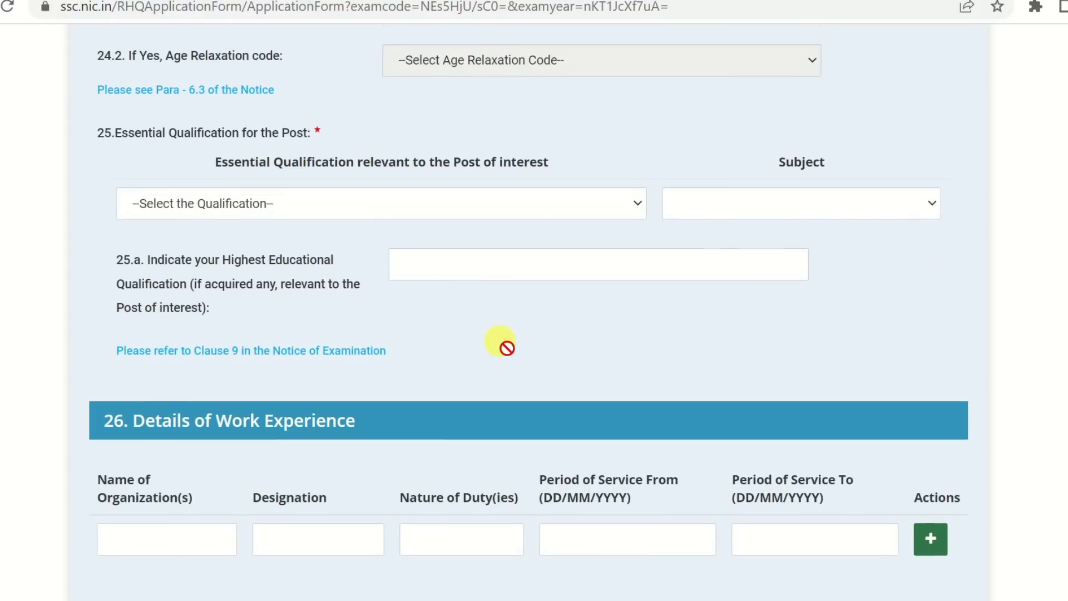
click(359, 203)
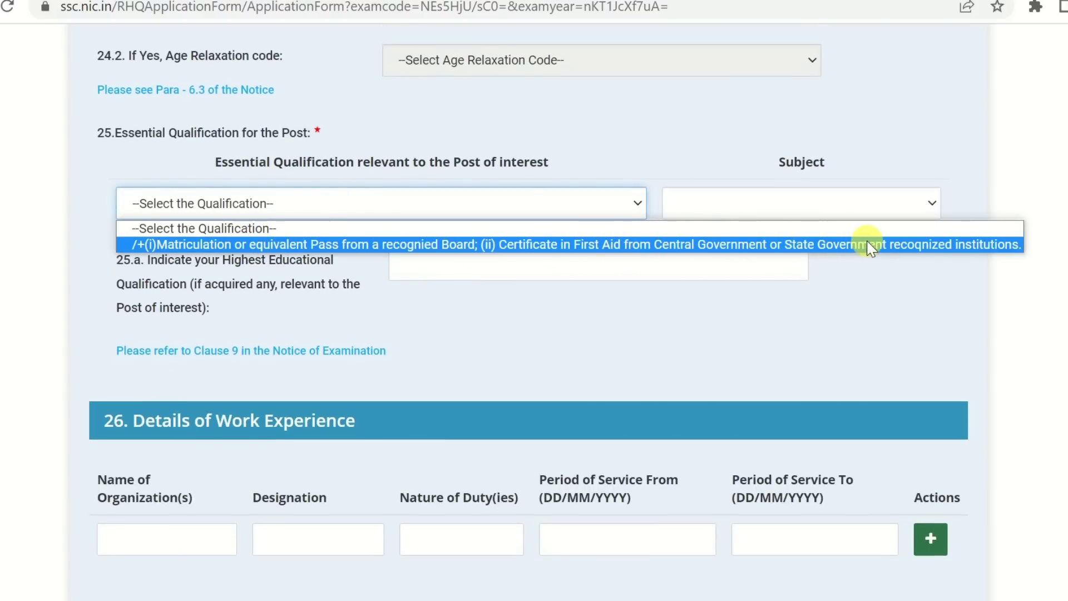
click(630, 243)
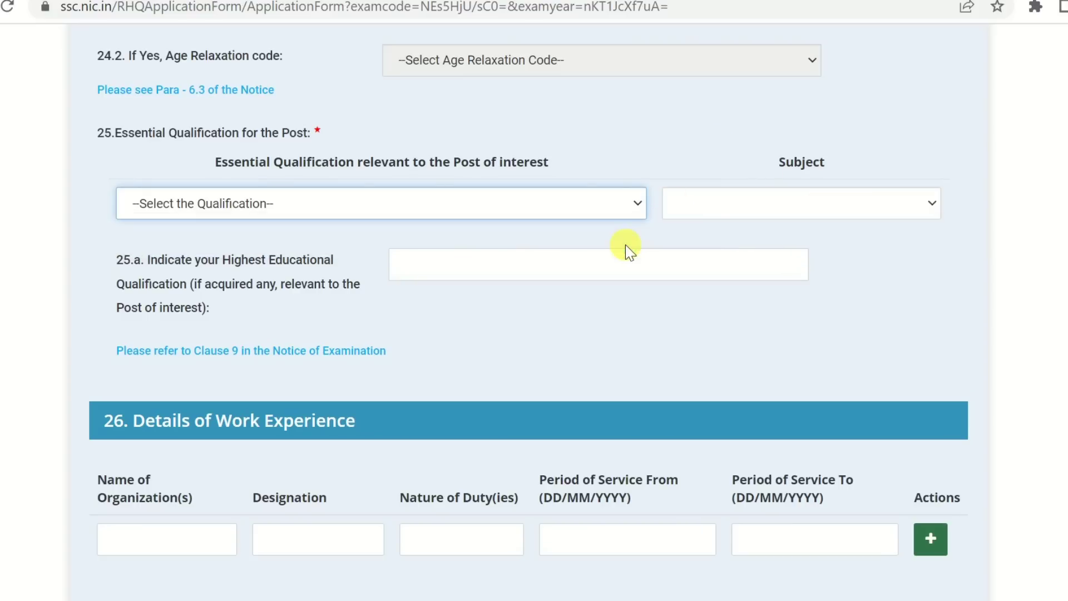
click(783, 211)
click(320, 244)
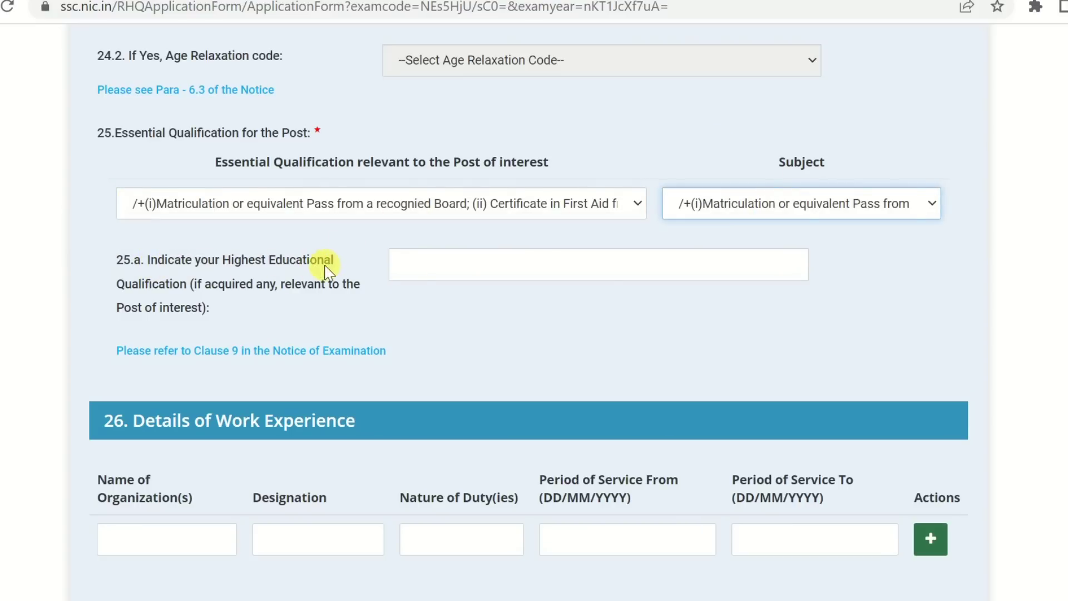
click(455, 266)
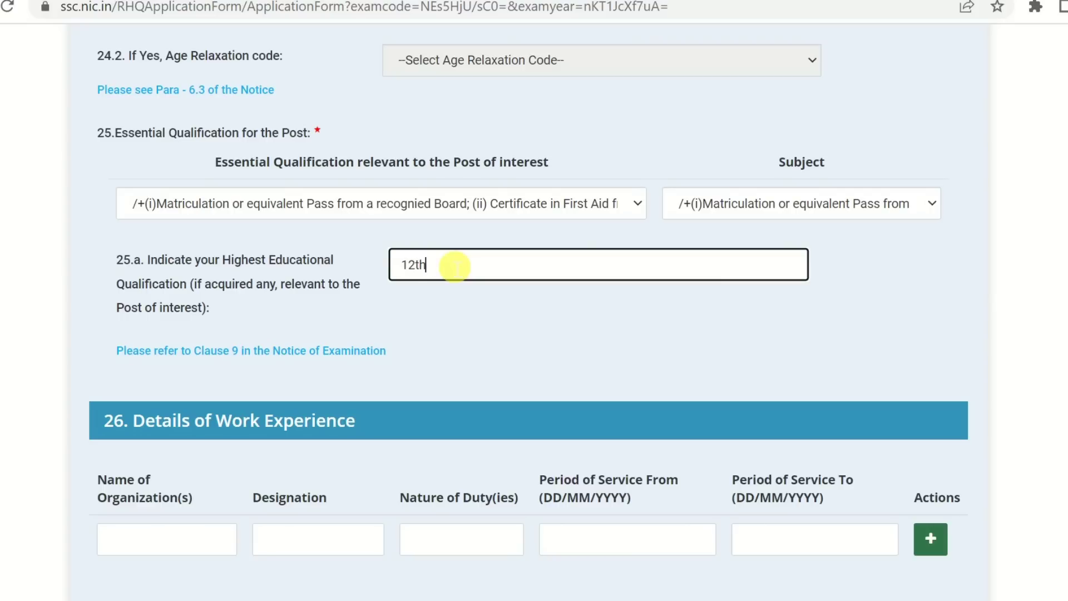
click(513, 386)
Step: Try to set the age relaxation answer in question 24.1 to No
scroll(467, 243, up, 5)
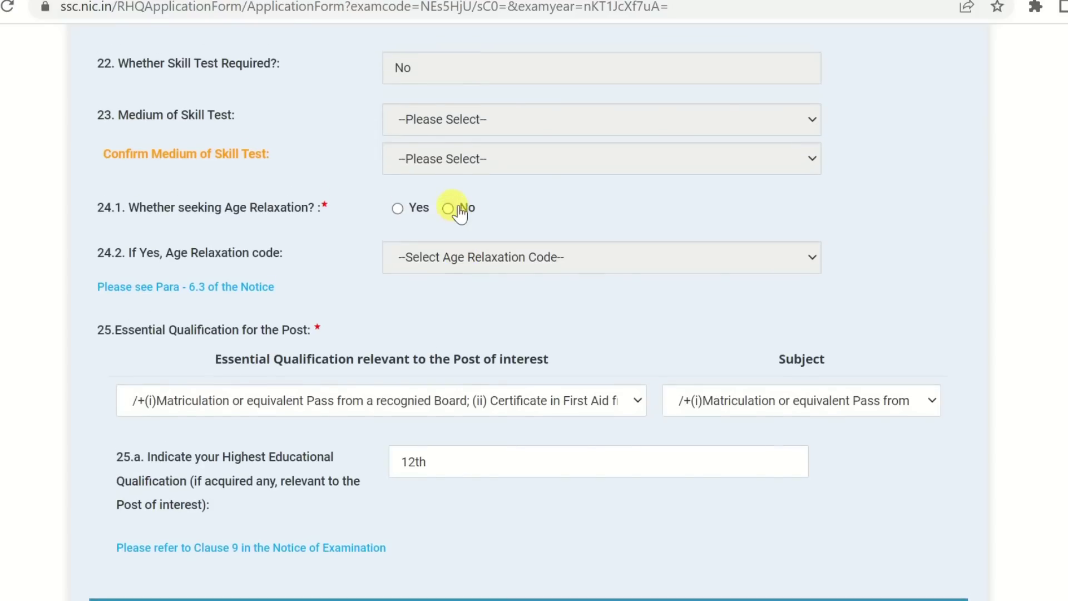
click(448, 298)
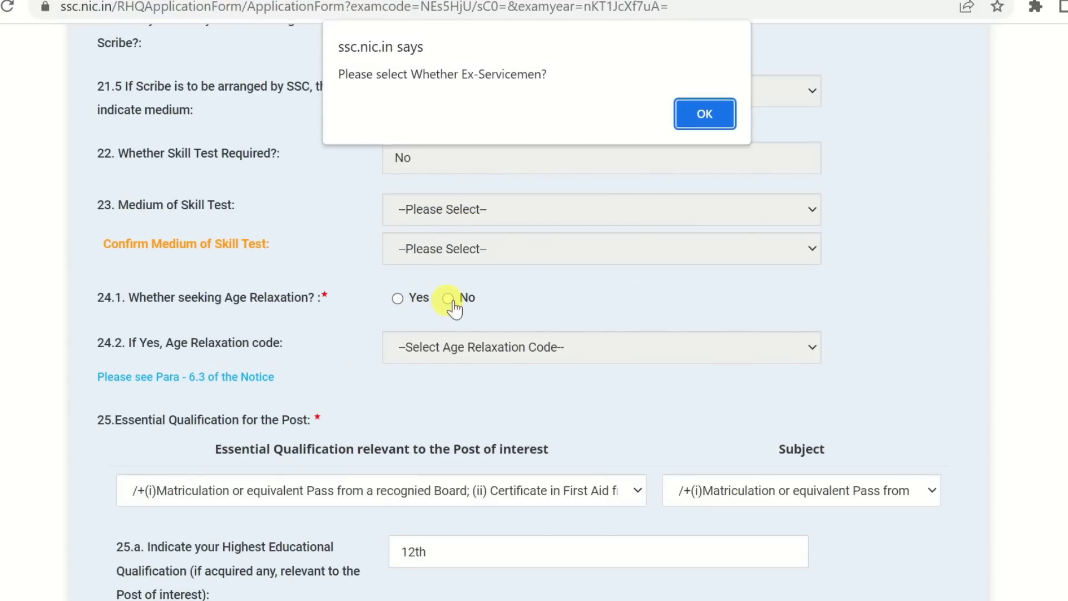
click(706, 101)
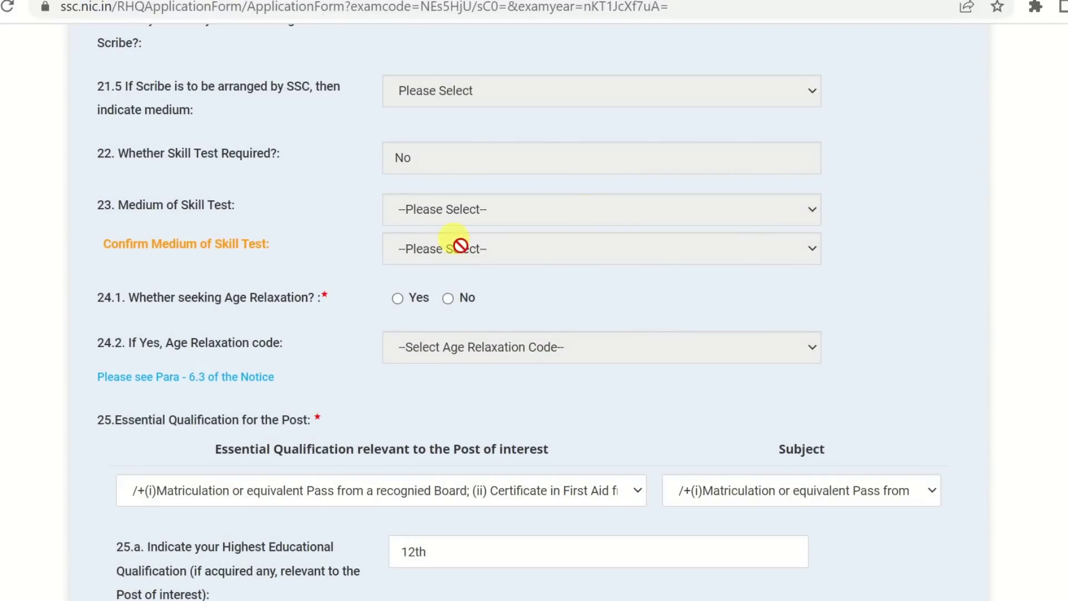
Step: Review the essential qualification answers and the work experience section of the form
scroll(461, 246, down, 5)
scroll(453, 262, down, 4)
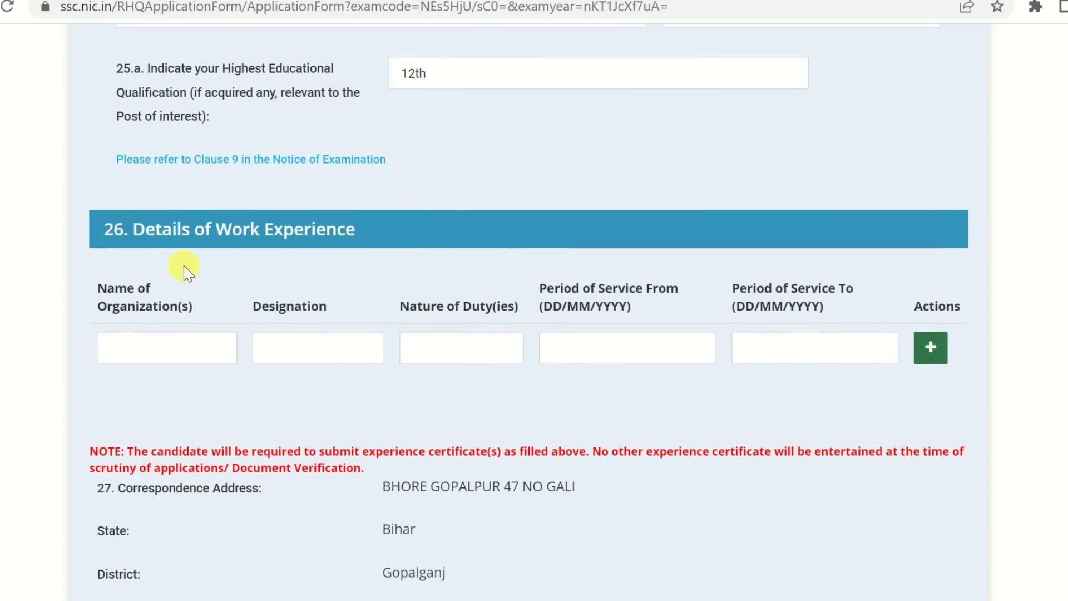
scroll(307, 259, up, 4)
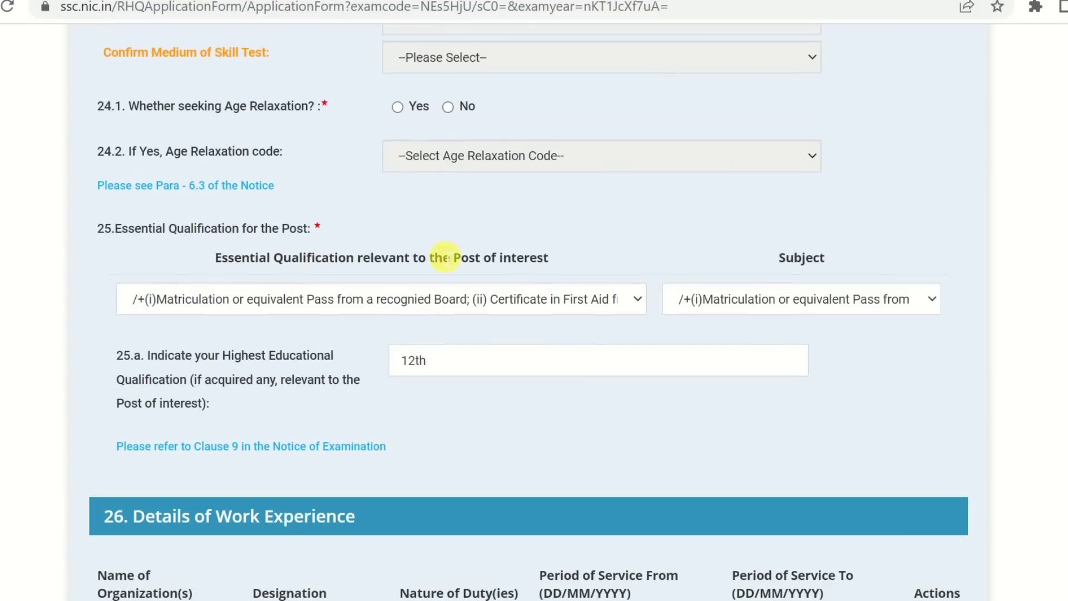
scroll(335, 326, down, 2)
scroll(334, 322, down, 4)
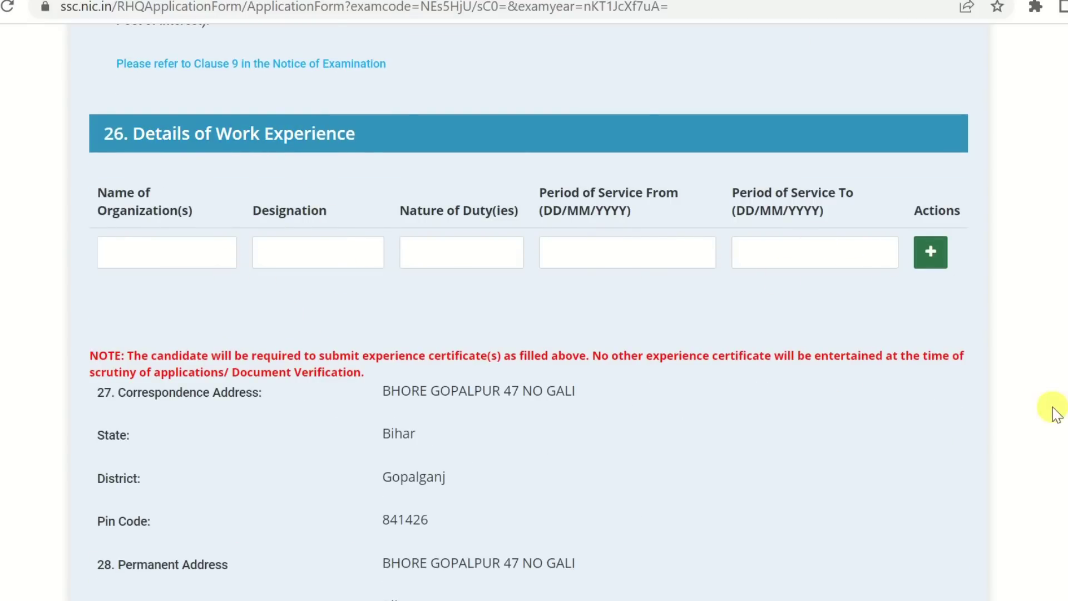
Step: Examine the photo and signature upload requirements and the enlarged samples of acceptable and not acceptable photographs, and return to the form
scroll(1056, 409, down, 10)
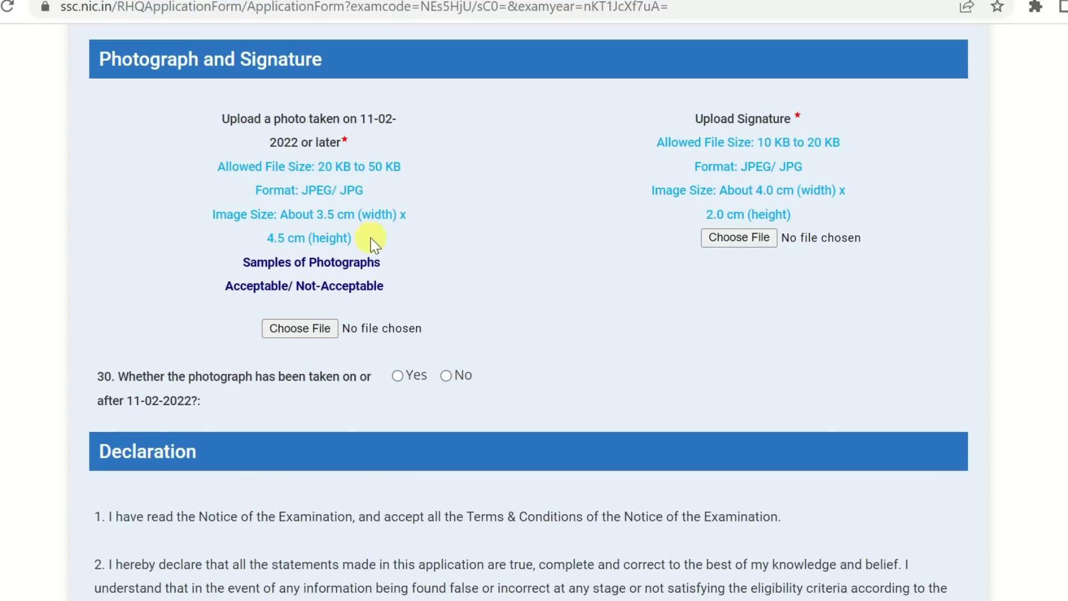
click(315, 271)
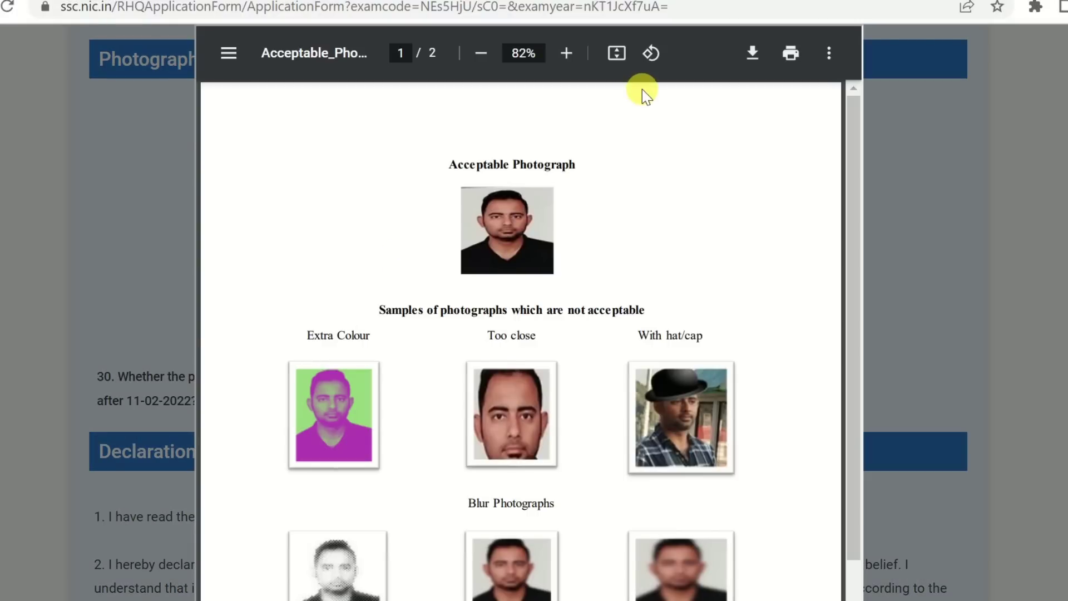
click(567, 53)
click(566, 53)
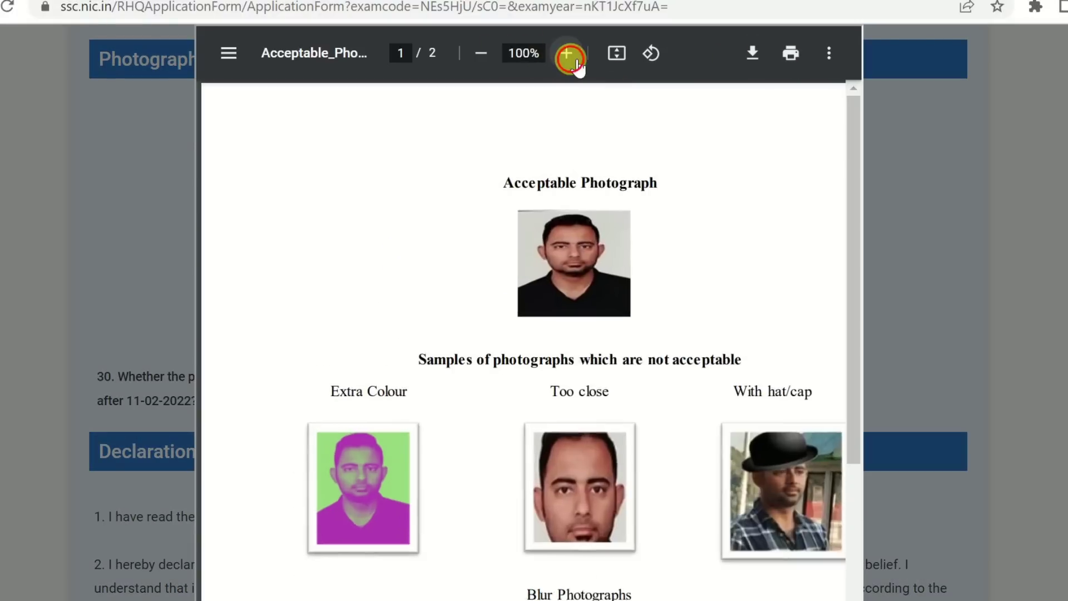
click(567, 54)
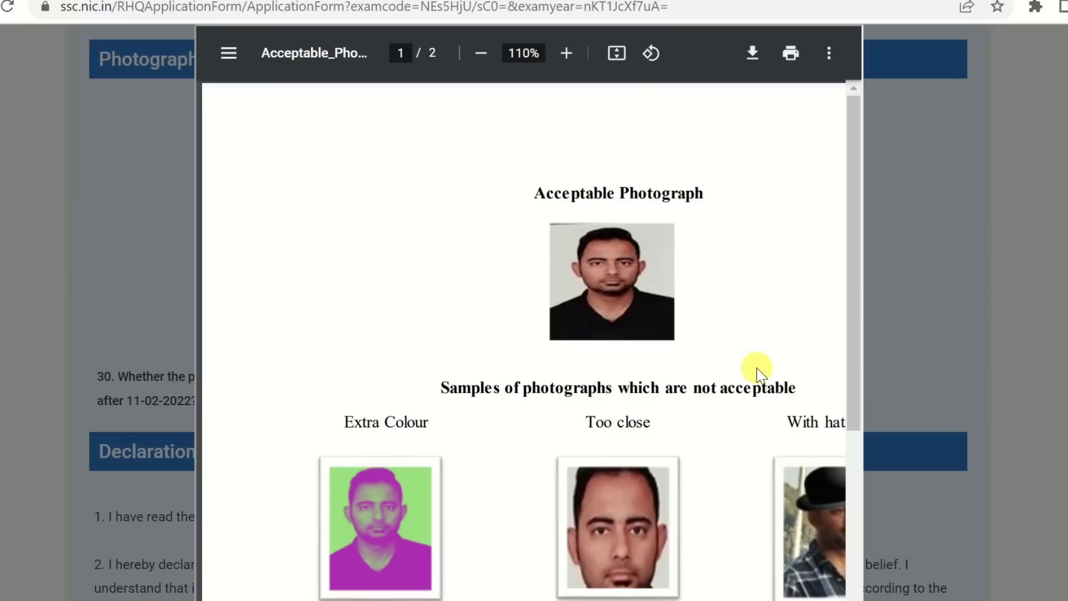
scroll(756, 369, down, 10)
scroll(748, 371, down, 5)
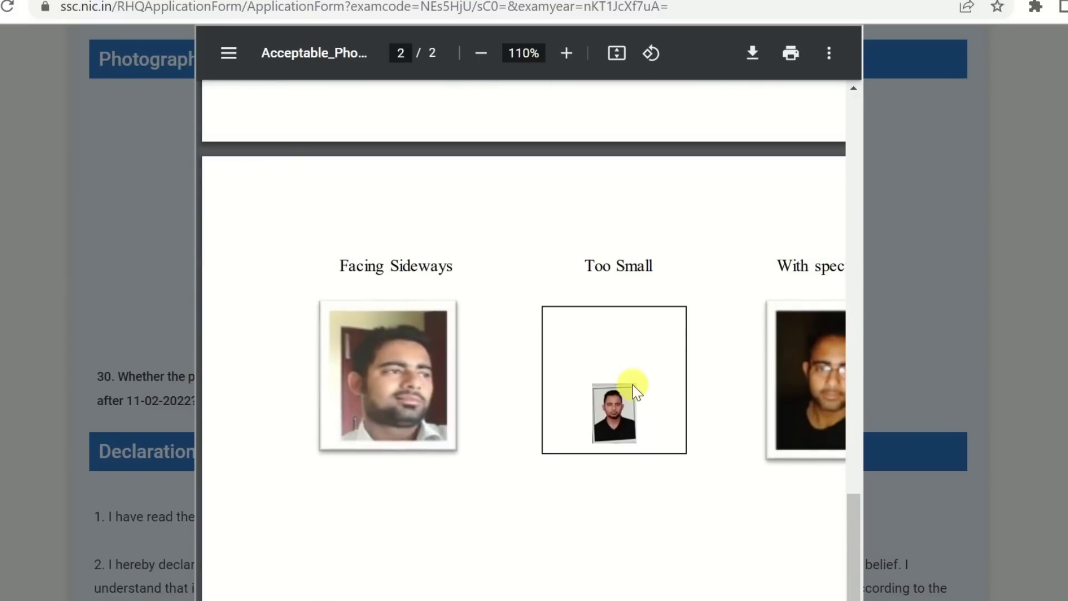
scroll(628, 378, up, 15)
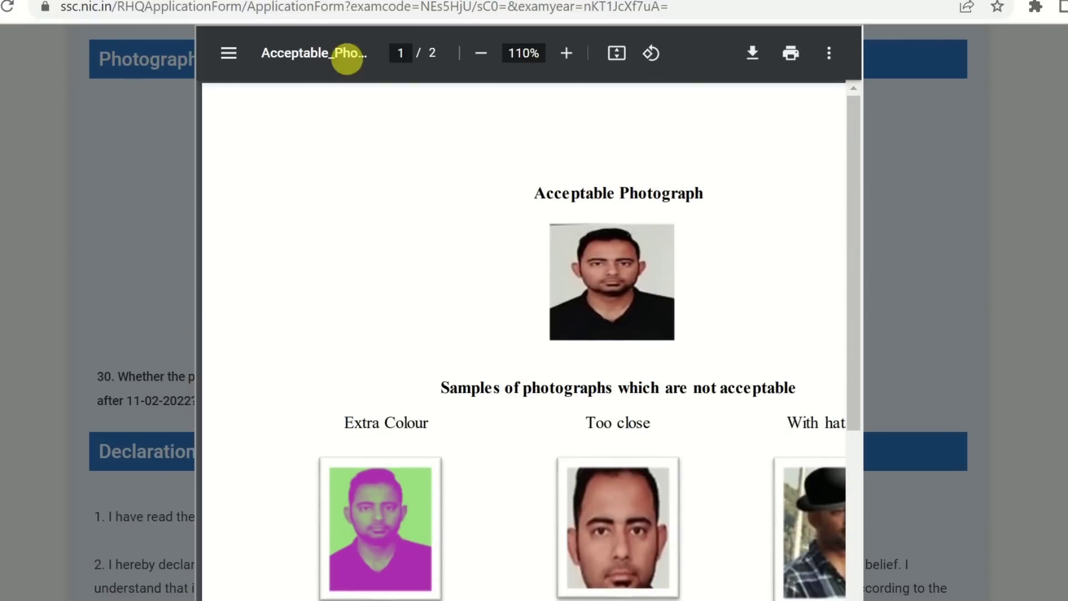
click(943, 216)
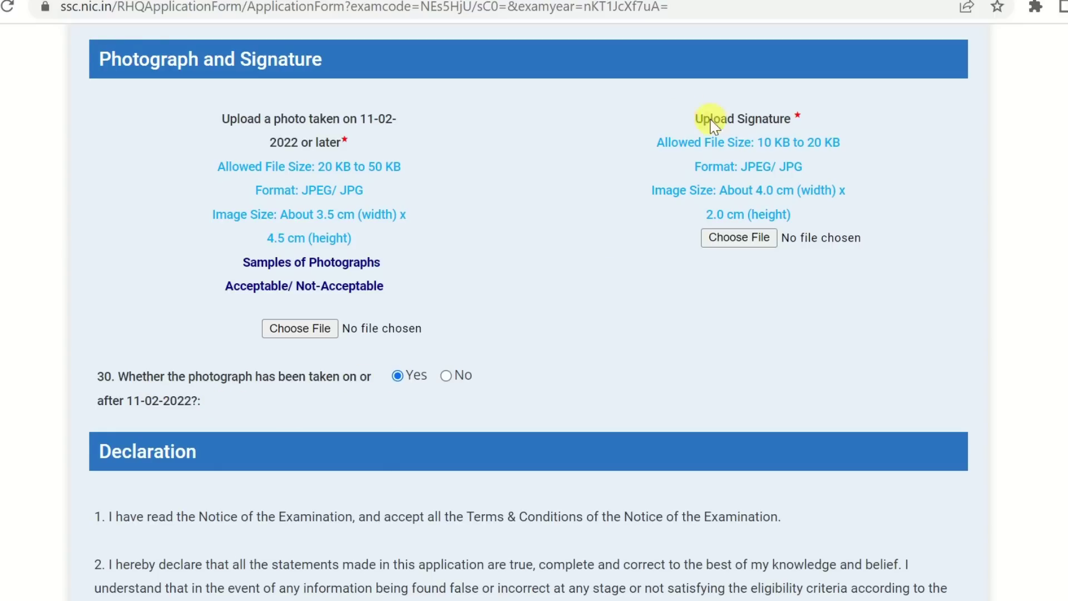
Step: Agree to the declaration, fill in the captcha, and open the application form preview
scroll(476, 352, down, 9)
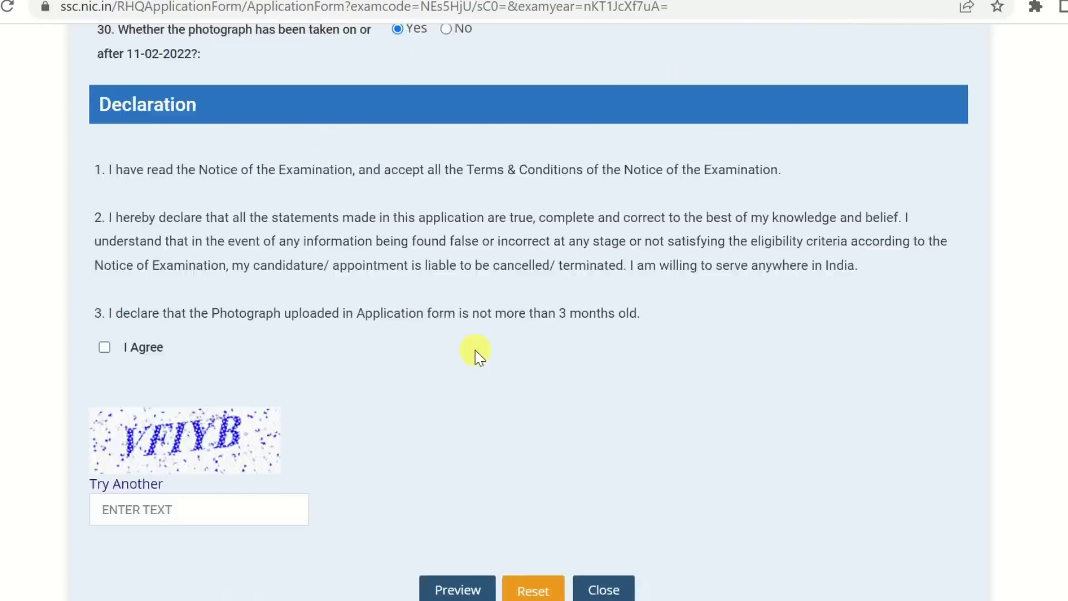
click(104, 168)
click(157, 342)
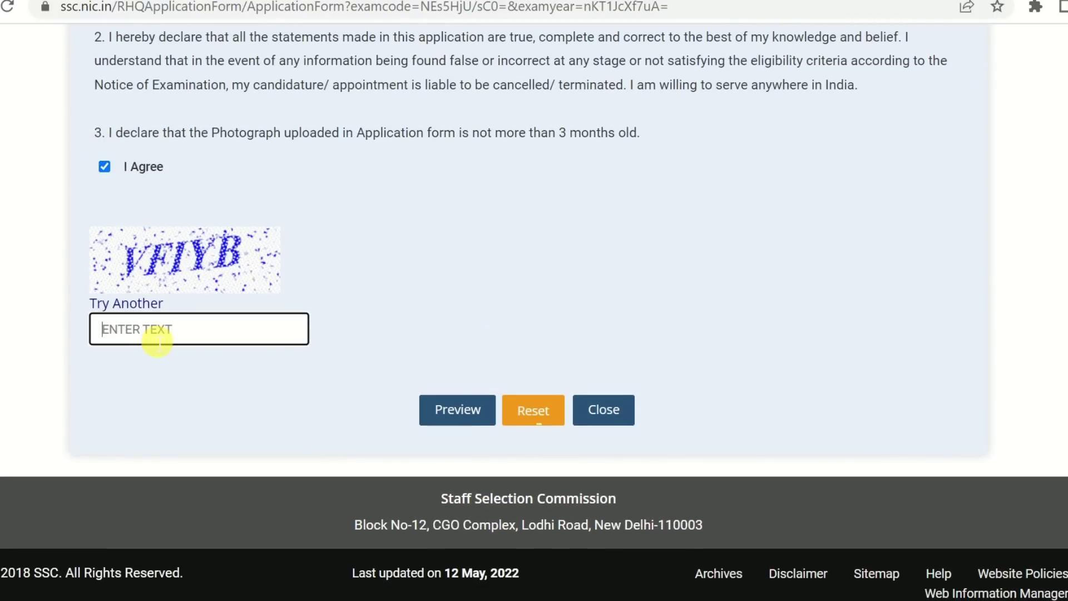
click(457, 411)
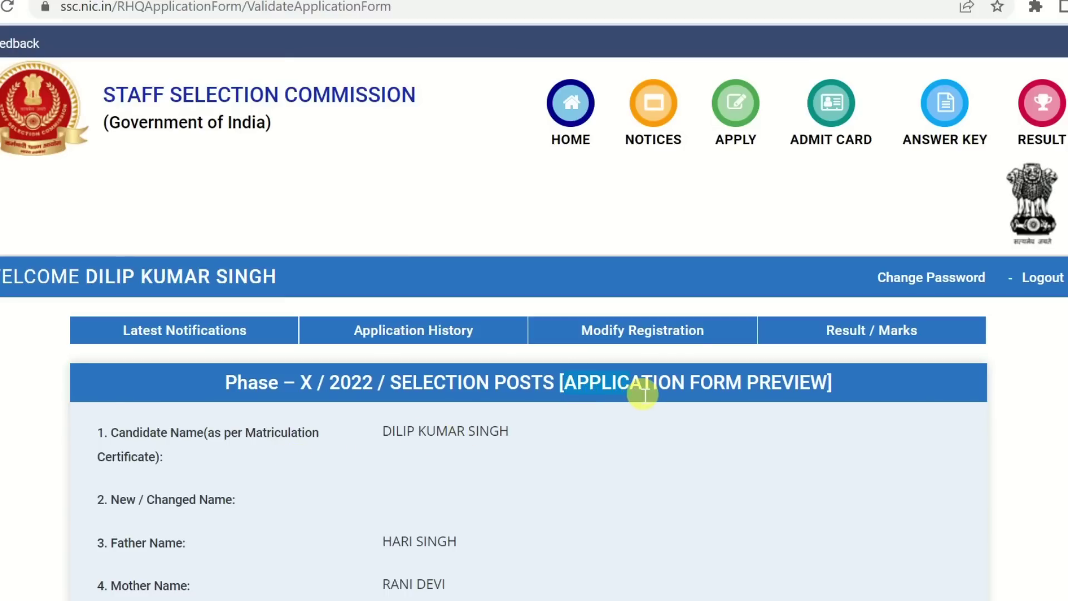
Step: Review the application form preview through to the photo and signature, and confirm the final submission
scroll(572, 462, down, 8)
scroll(572, 464, down, 20)
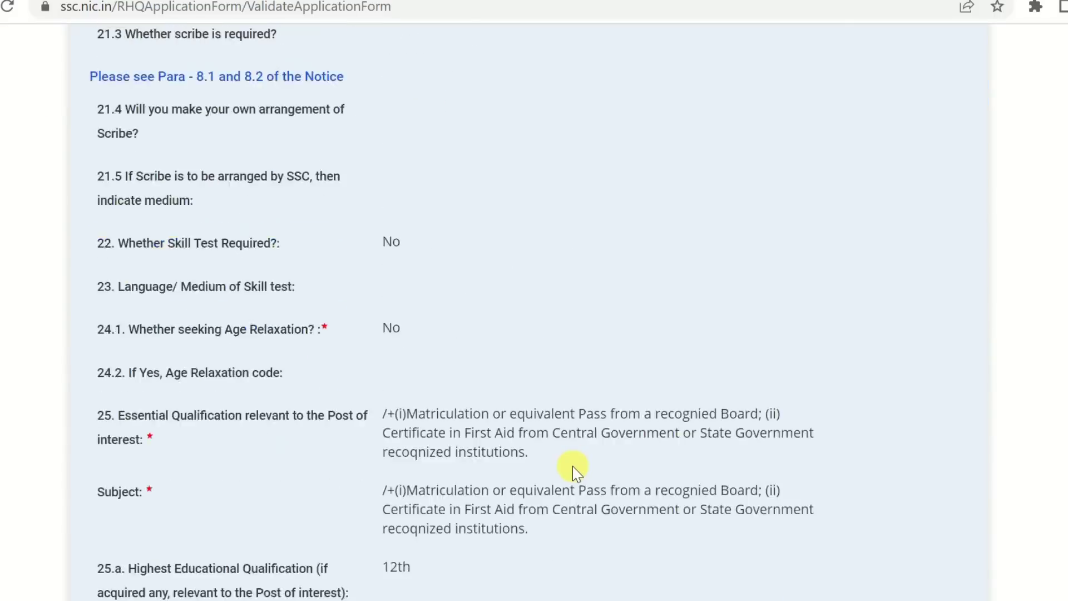
scroll(572, 465, down, 7)
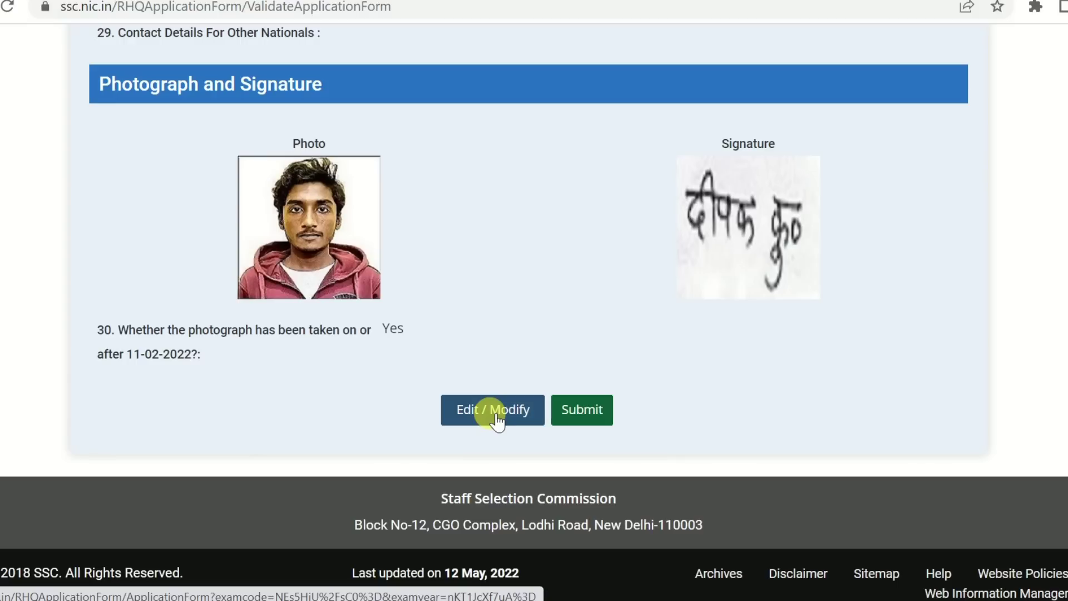
click(592, 415)
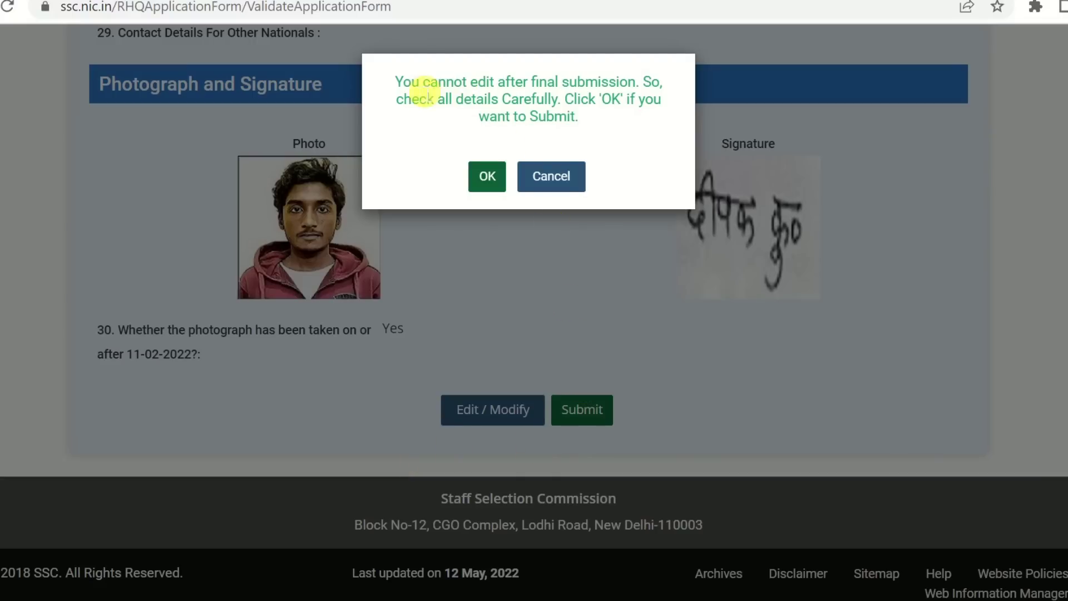
click(498, 175)
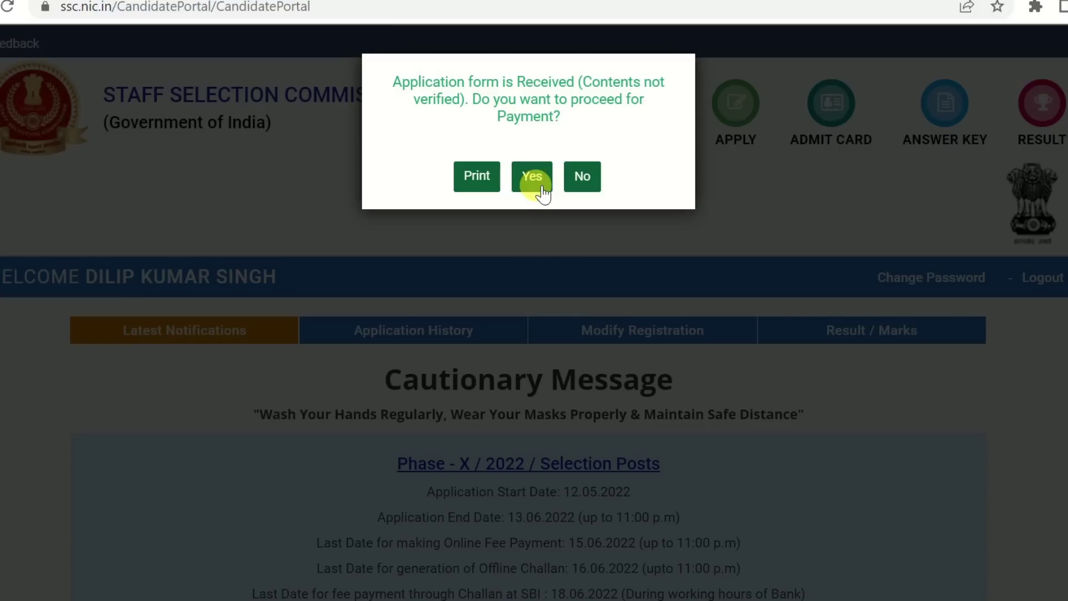
Step: Proceed to the fee payment for post CR12622 and submit it with the Online payment mode
drag(484, 108, 553, 119)
click(558, 122)
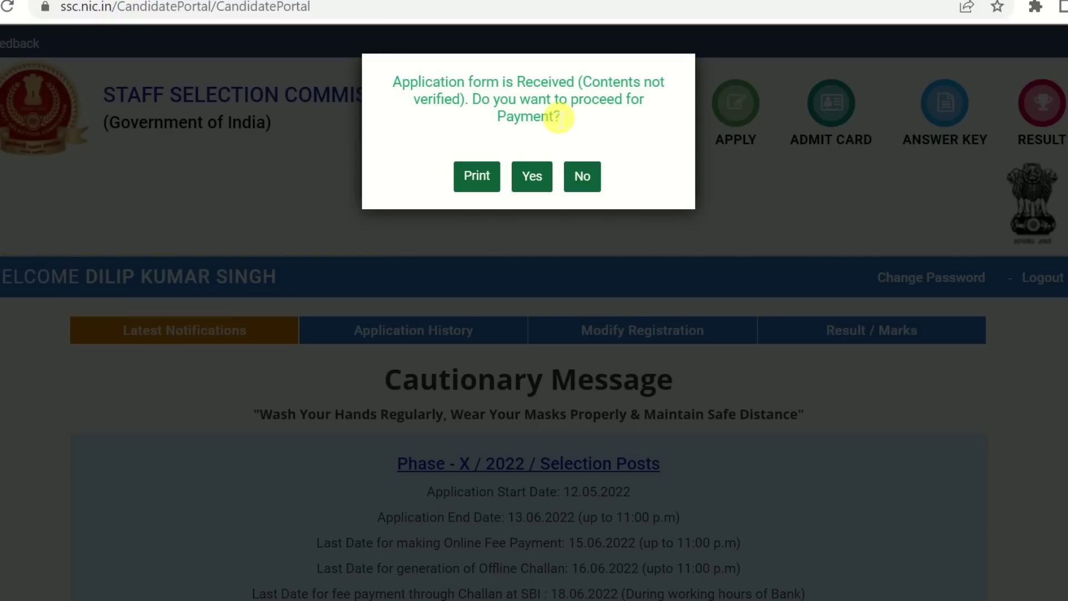
click(531, 177)
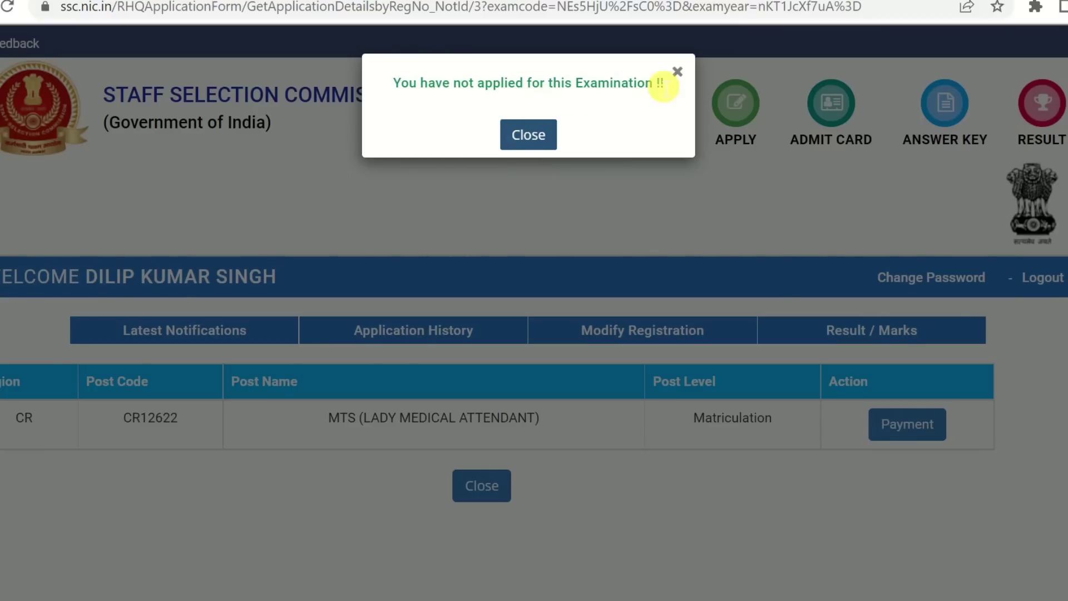
click(677, 72)
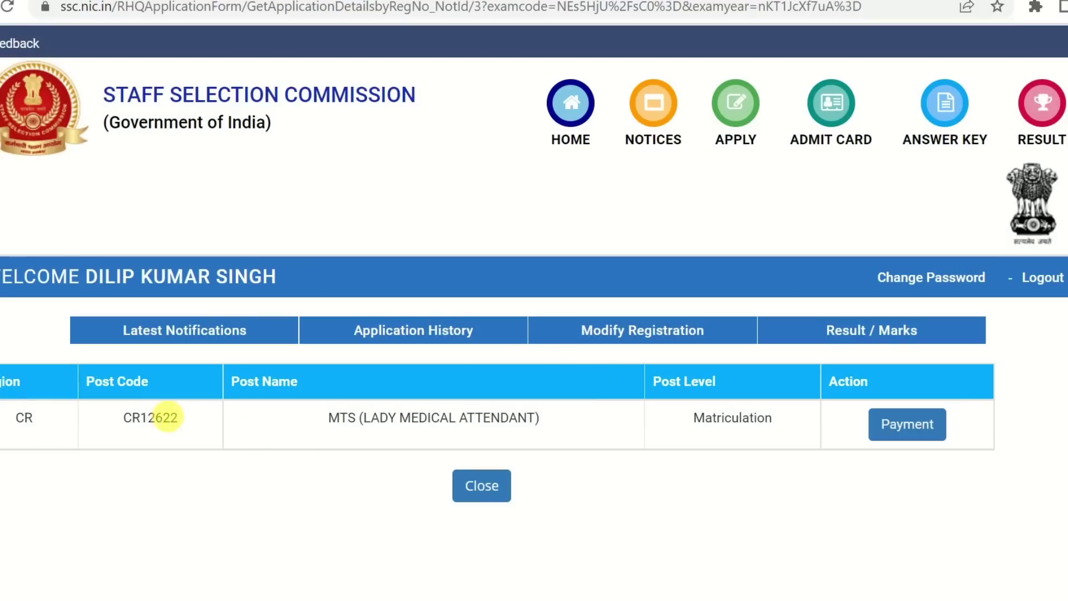
click(922, 427)
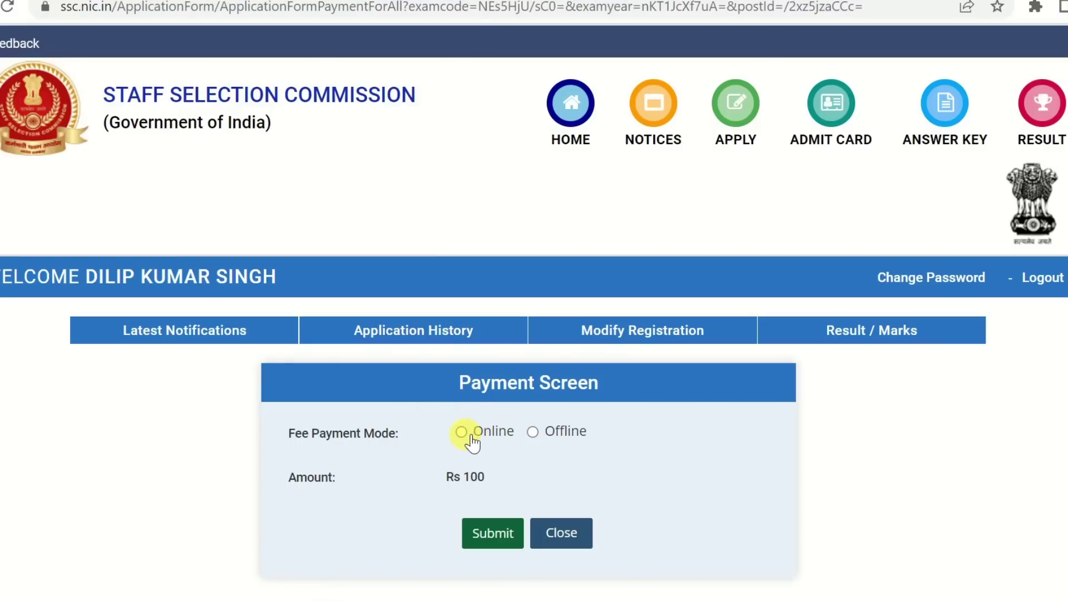
scroll(471, 439, down, 3)
click(499, 354)
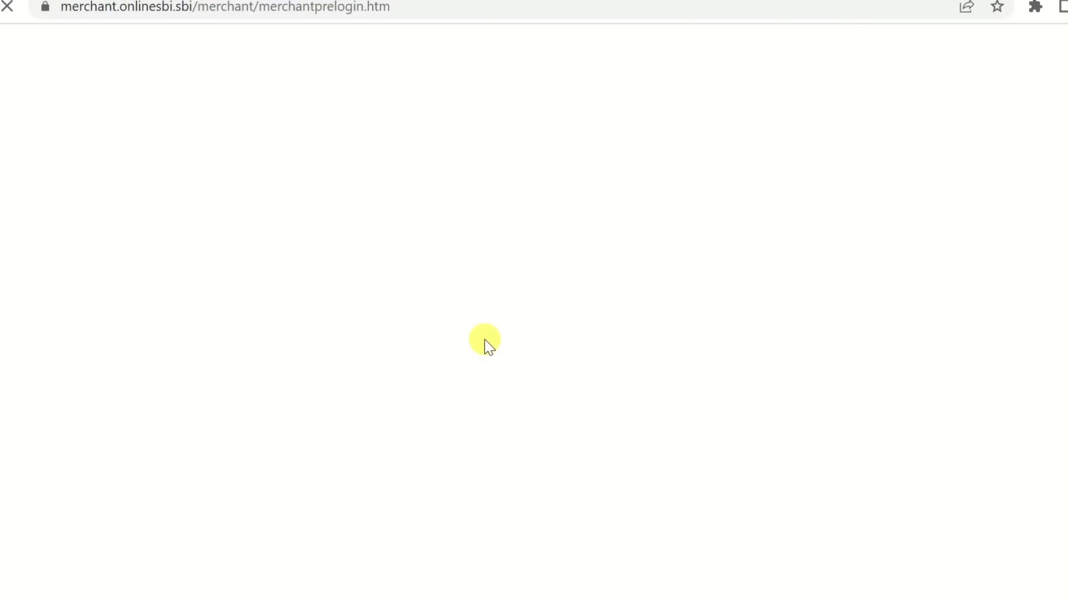
Step: View the payment status of the Phase-X/2022 Selection Posts application and return to the latest notifications
scroll(461, 270, down, 3)
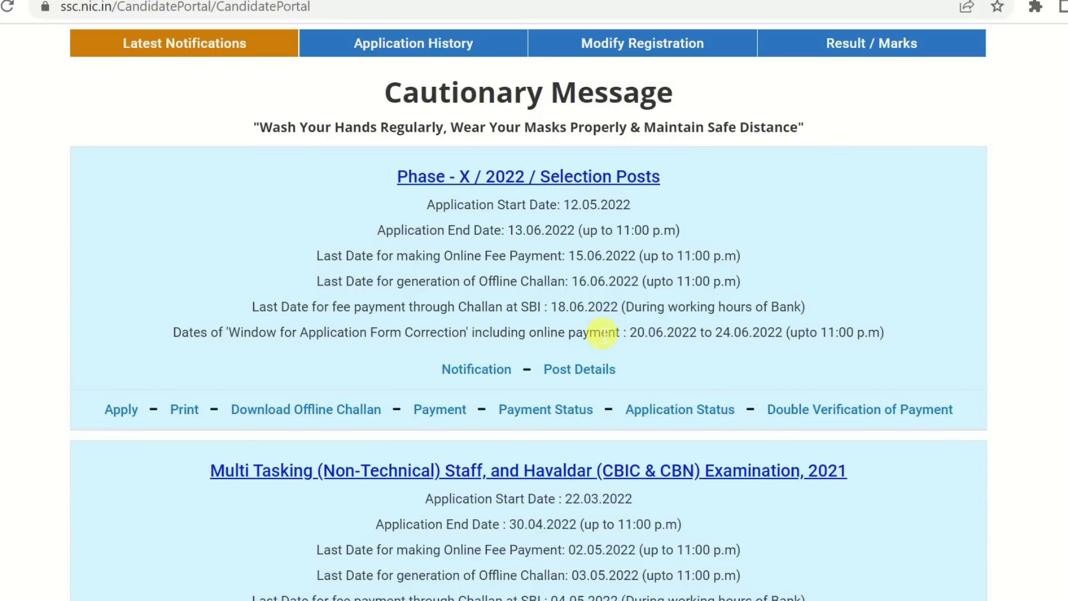
scroll(556, 281, up, 3)
scroll(762, 348, down, 3)
click(544, 411)
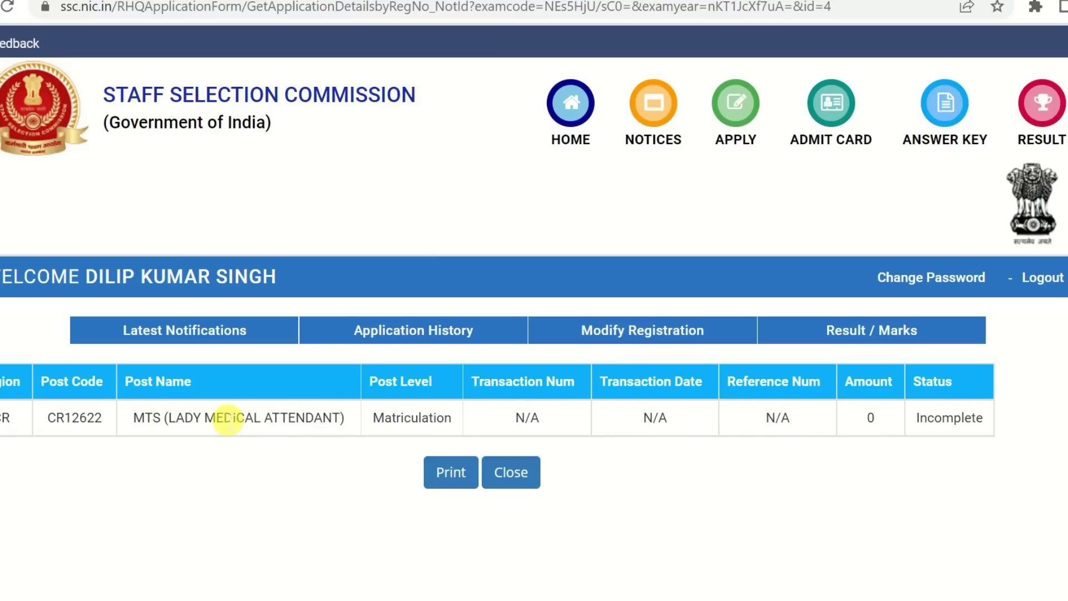
click(210, 338)
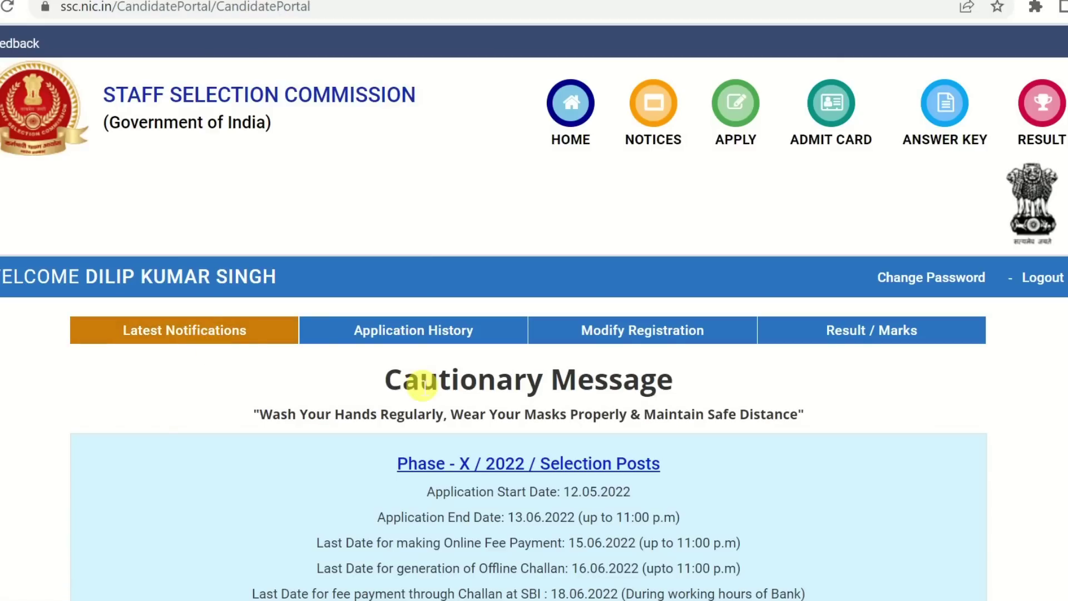
Step: View the Double Verification of Payment page for Phase-X/2022 Selection Posts and return to the latest notifications
scroll(420, 383, down, 5)
scroll(467, 348, up, 2)
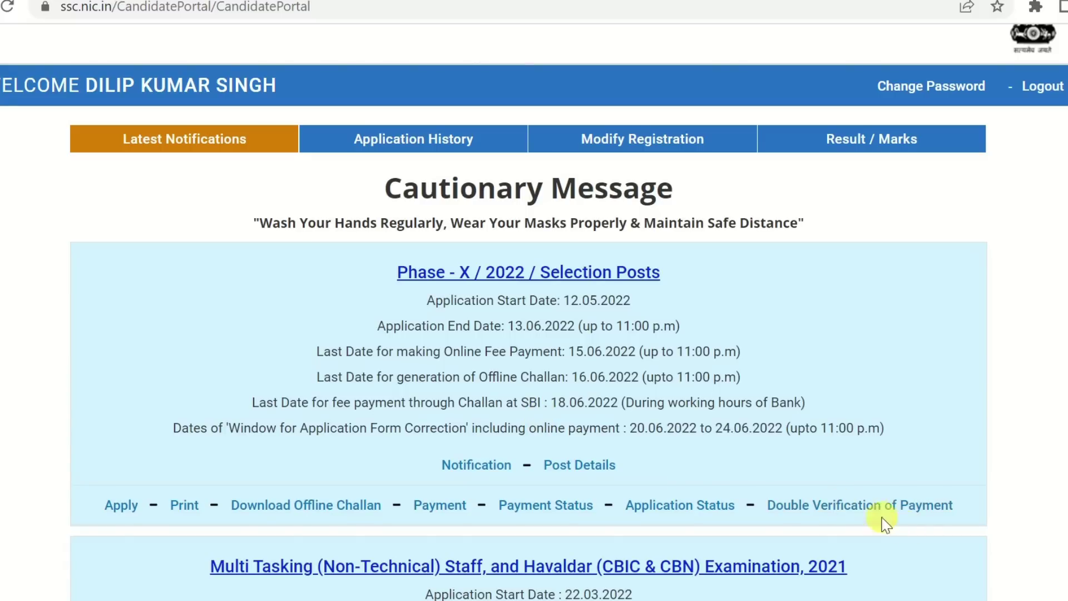
click(908, 506)
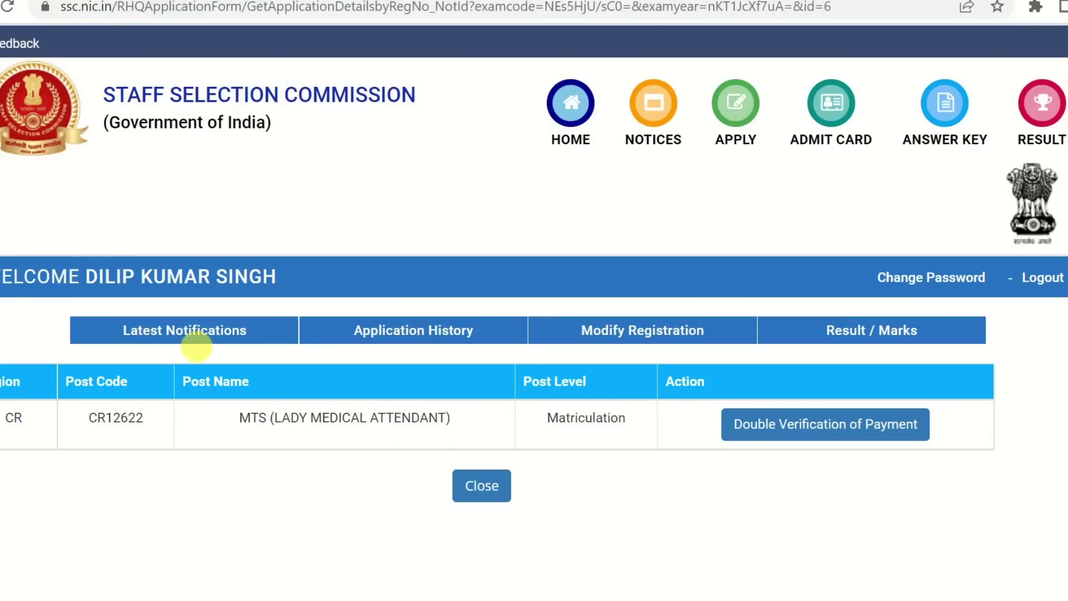
click(166, 330)
scroll(442, 406, down, 1)
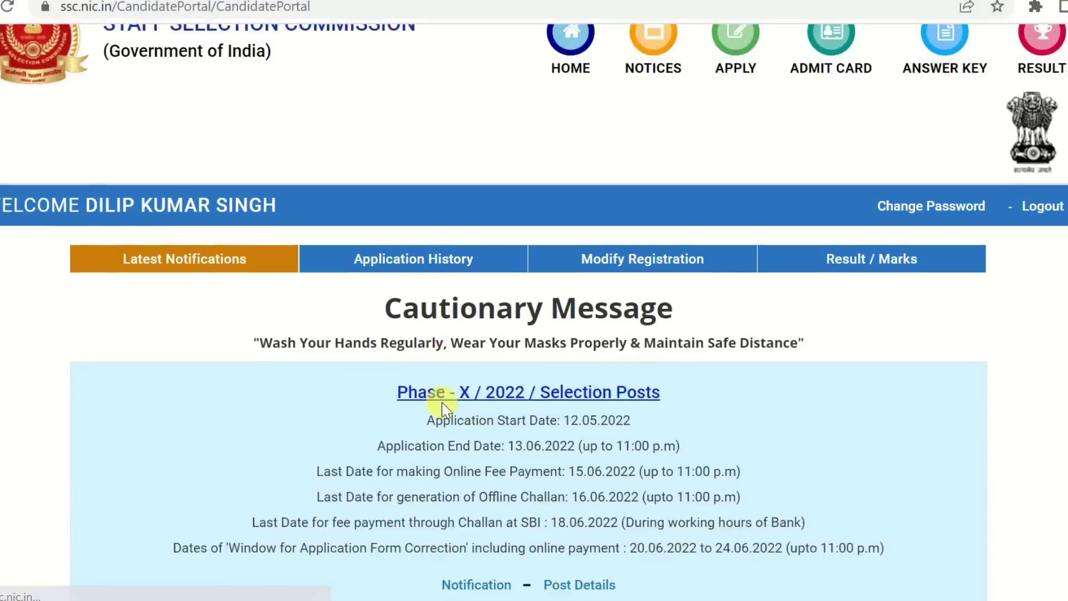
scroll(443, 406, down, 4)
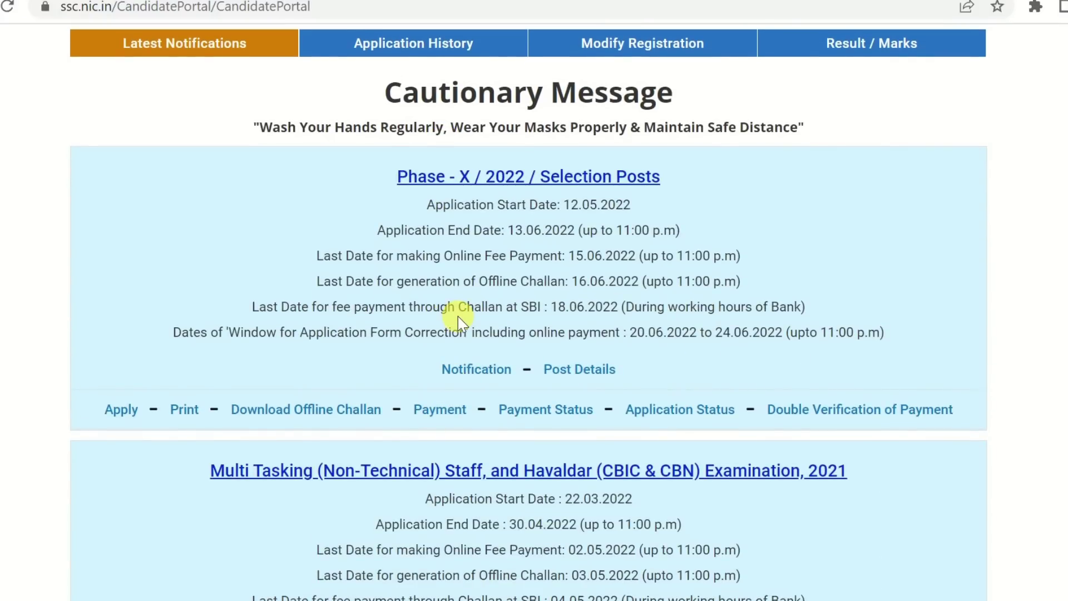
scroll(458, 322, up, 3)
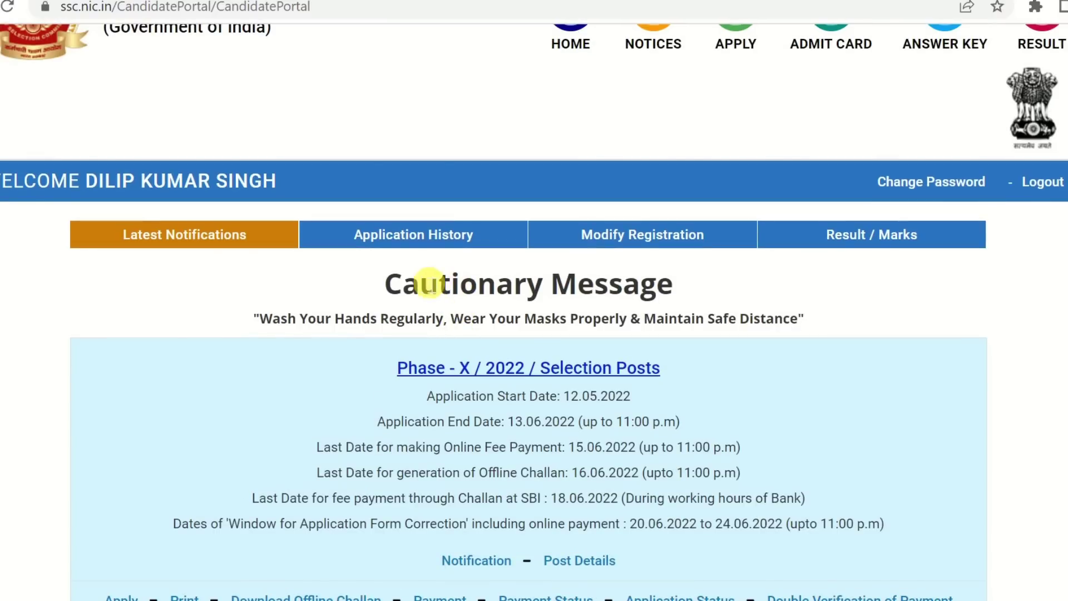